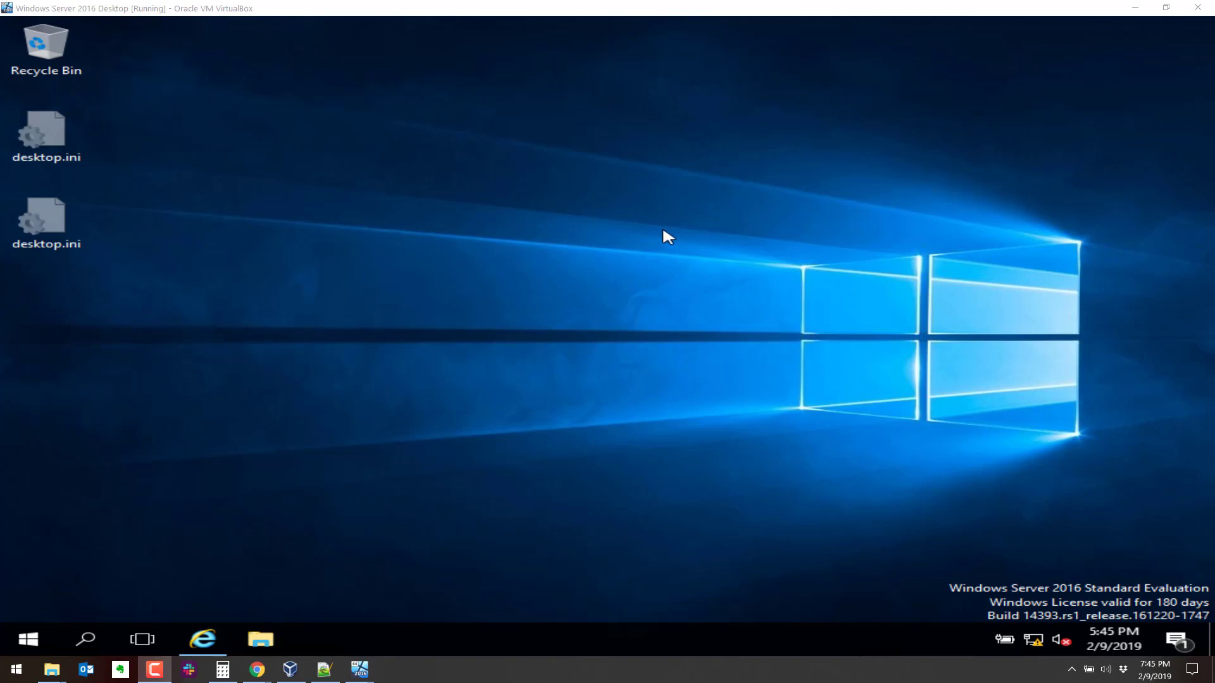
Step: Focus the Windows Server VM desktop and bring up the VirtualBox control menu with Ctrl+Home
left_click(79, 242)
left_click(66, 140)
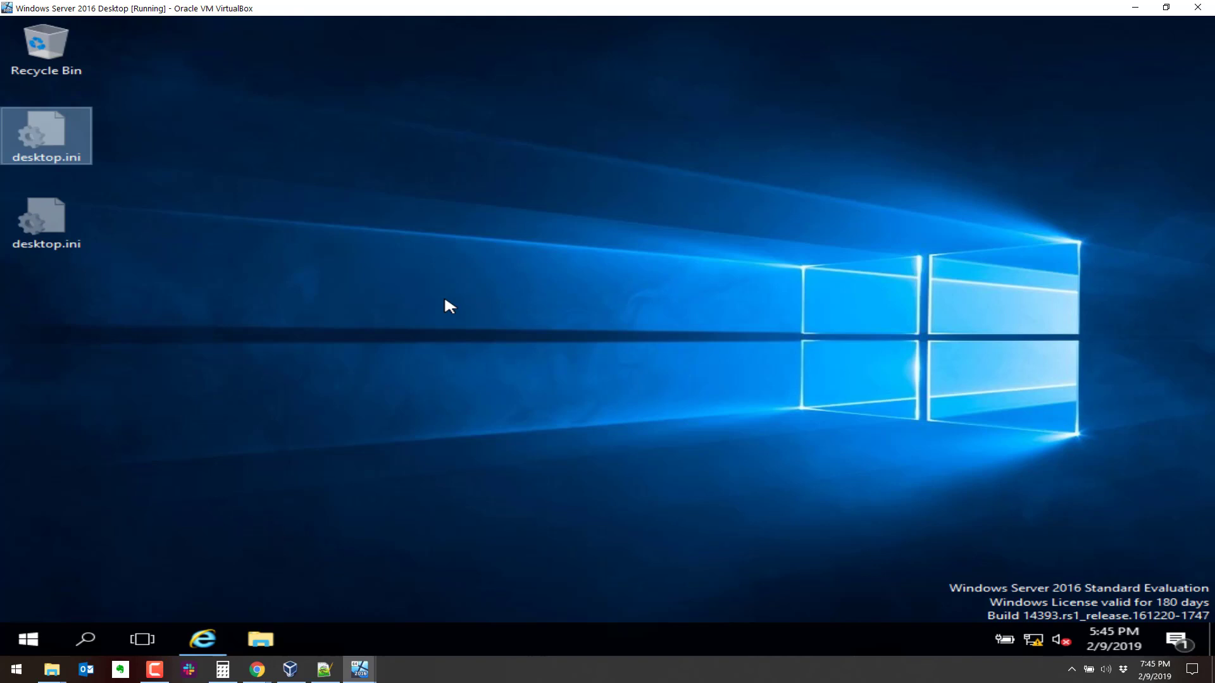
key("ctrl+Home")
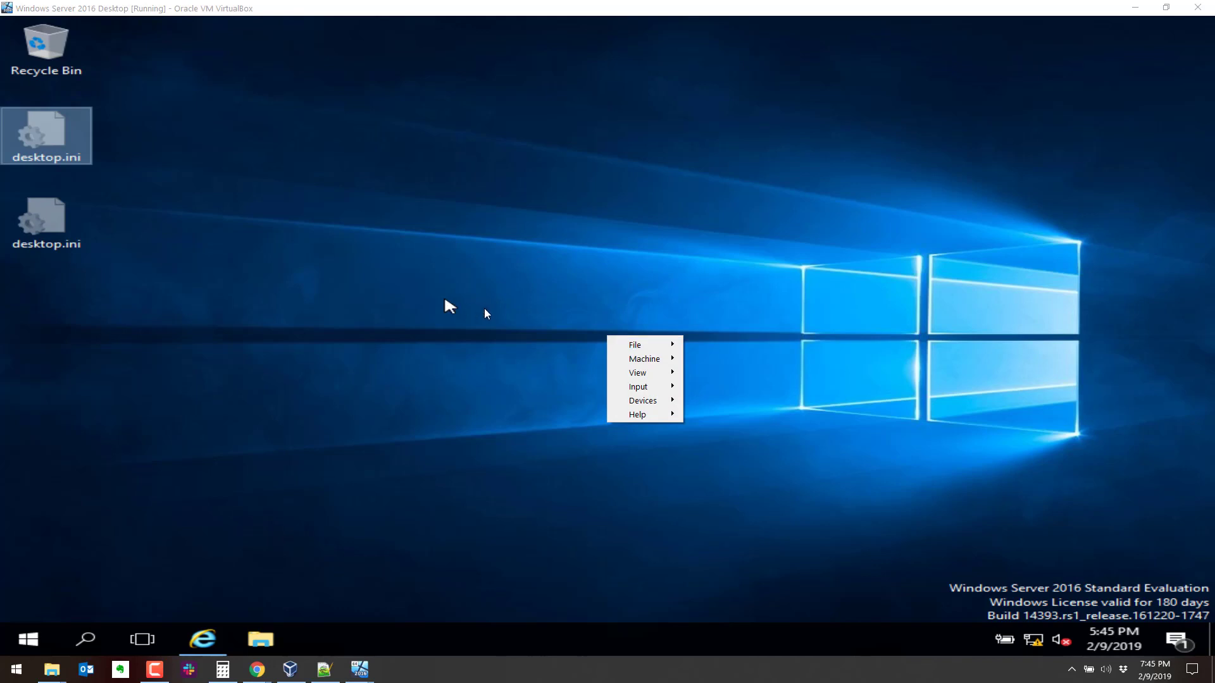
Step: Switch the VM's Network Adapter 1 attachment from Host-only Adapter to NAT and confirm with OK
mouse_move(645, 352)
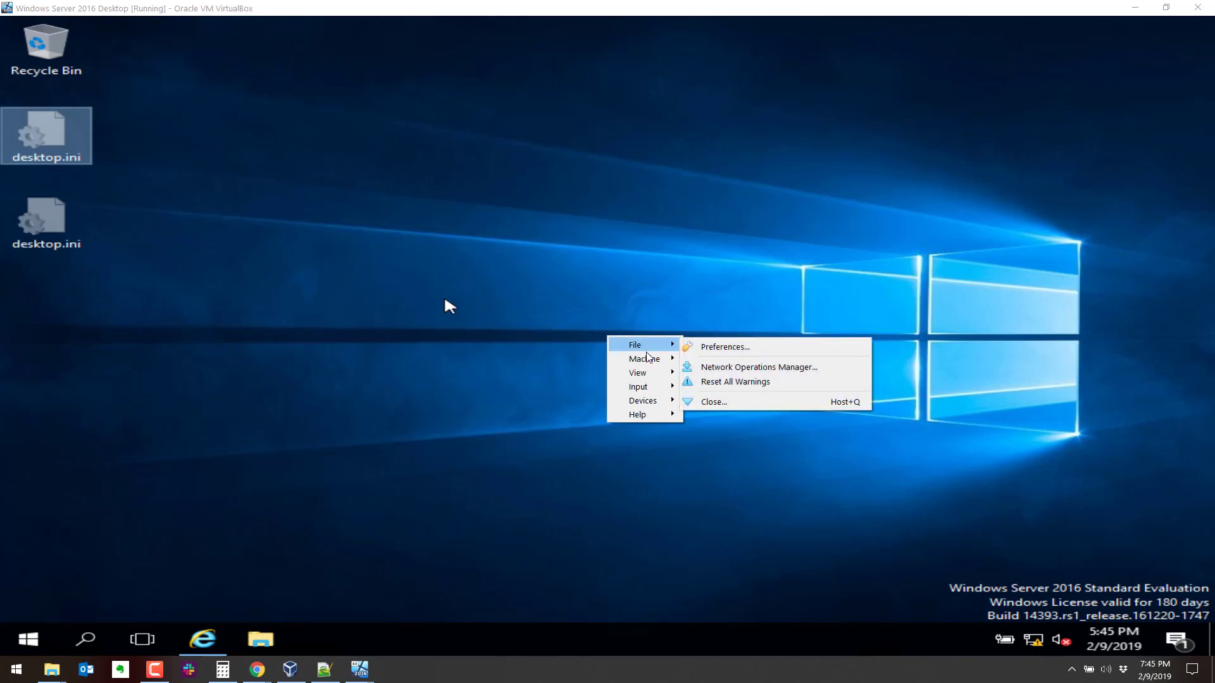
left_click(693, 361)
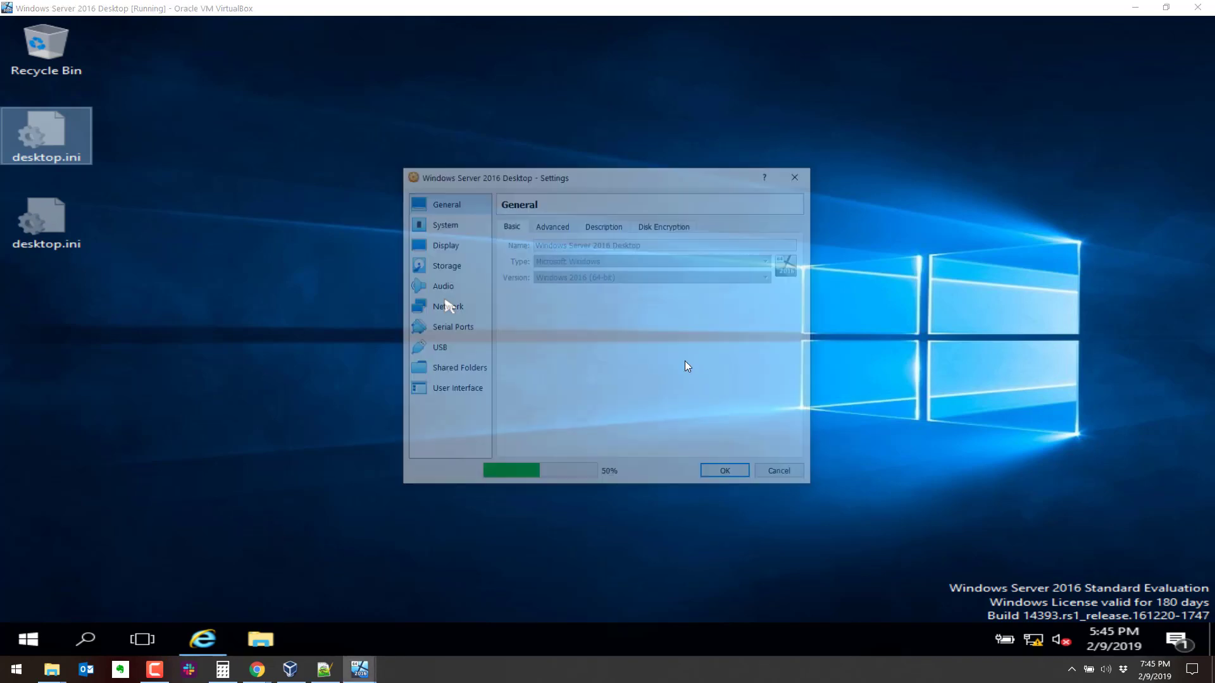
left_click(445, 306)
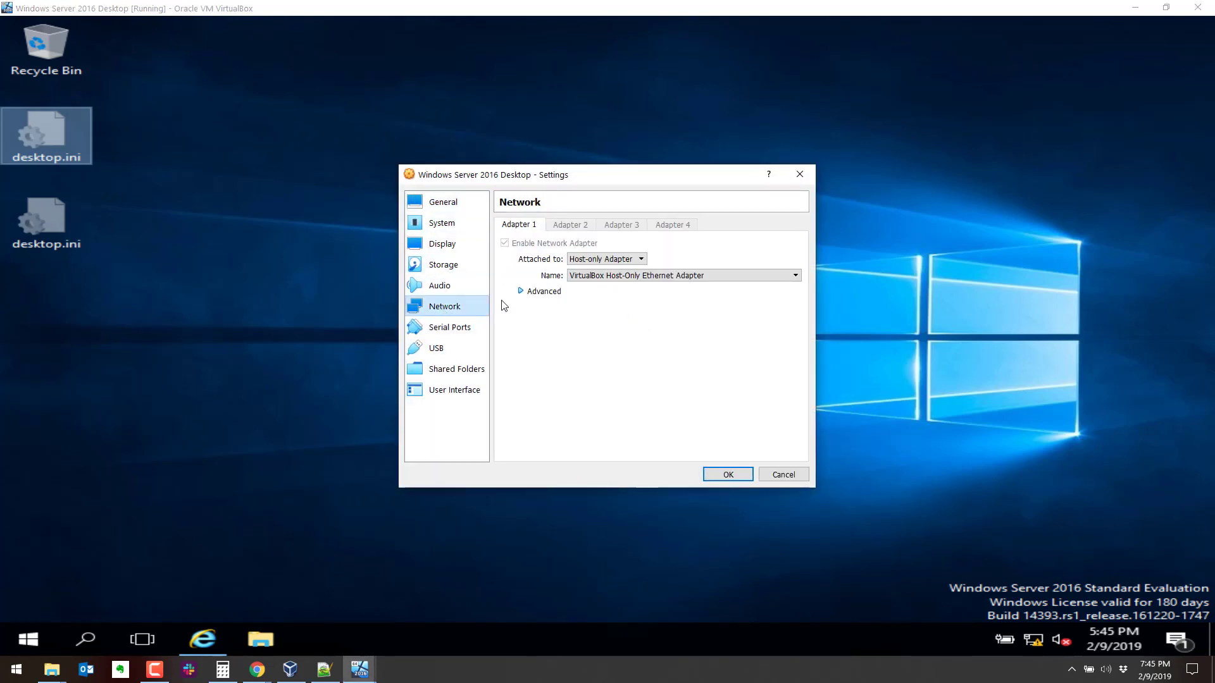
left_click(604, 259)
left_click(598, 279)
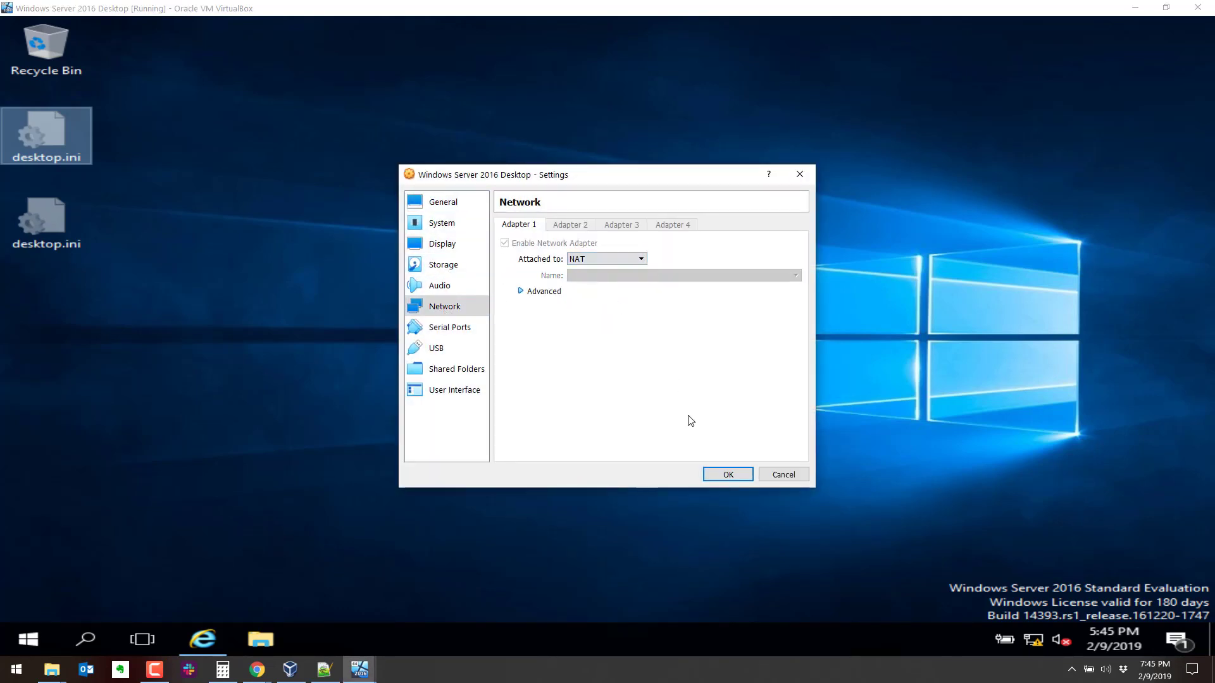
left_click(727, 474)
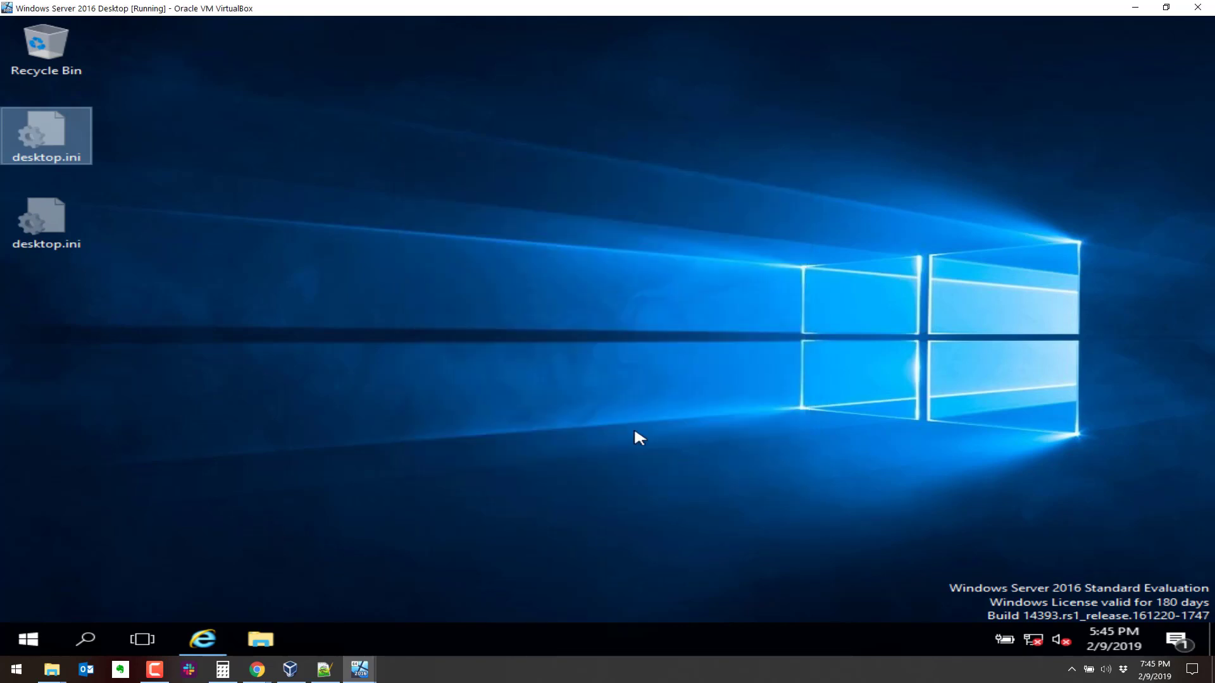
Step: Launch Internet Explorer, go to google.com, and dismiss the Security Alert with 'do not show' ticked
left_click(214, 630)
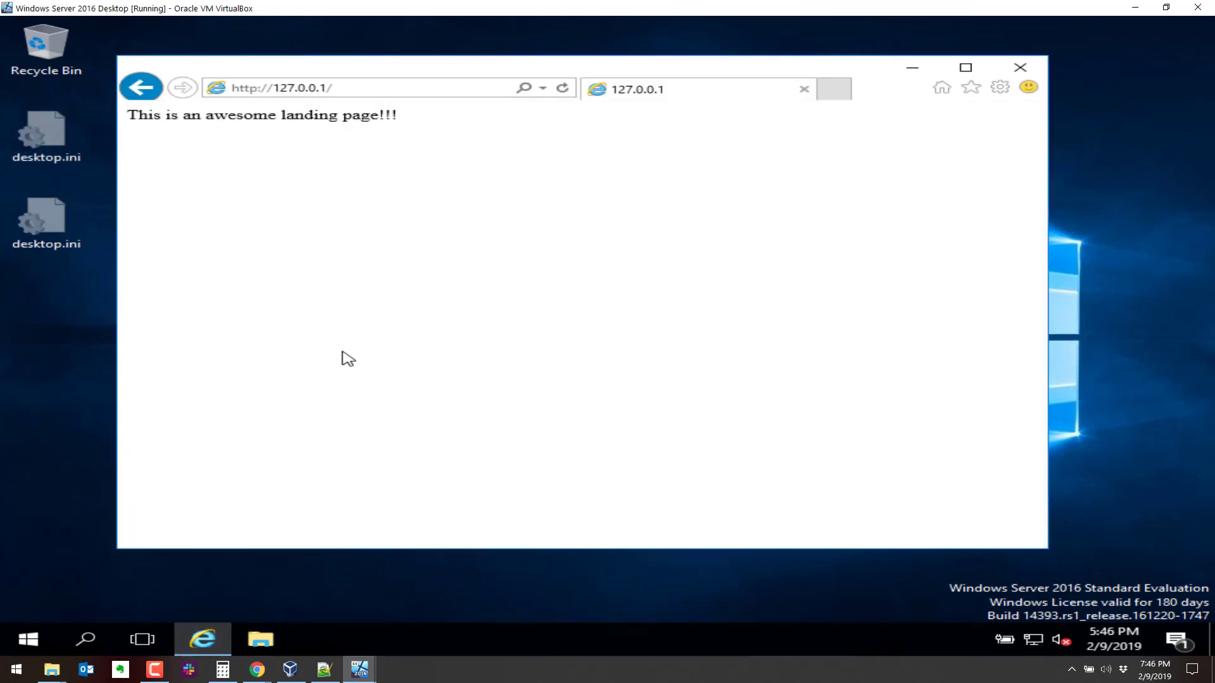
left_click(387, 87)
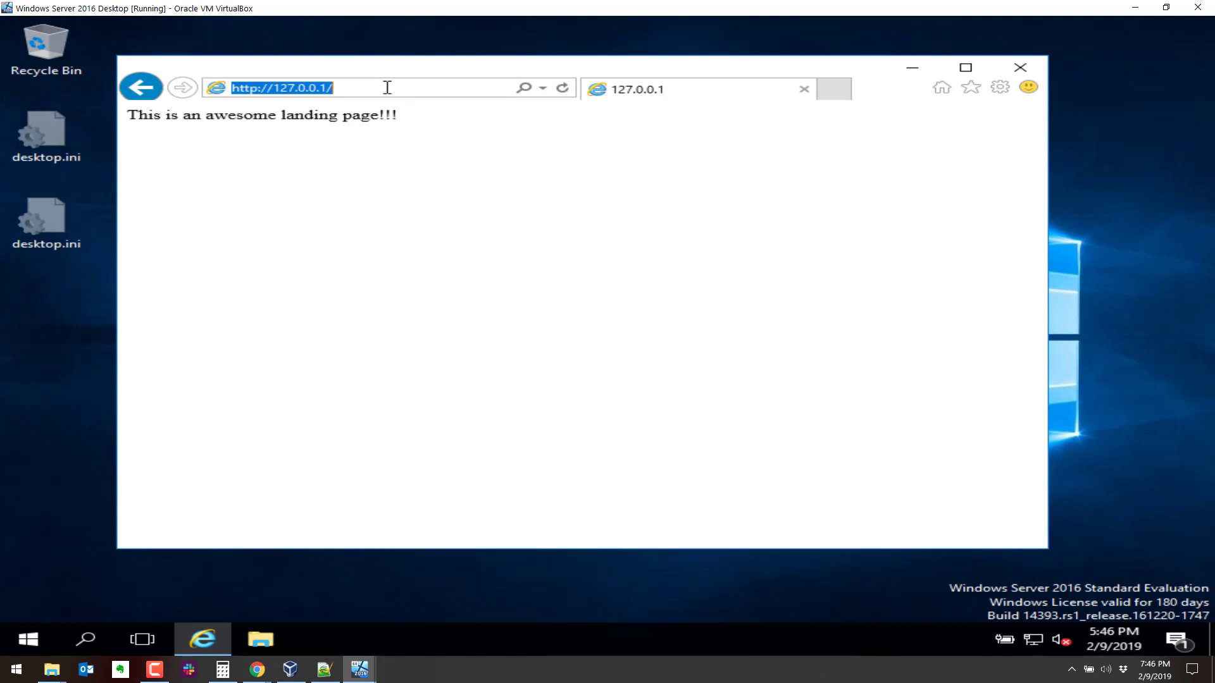
type("n")
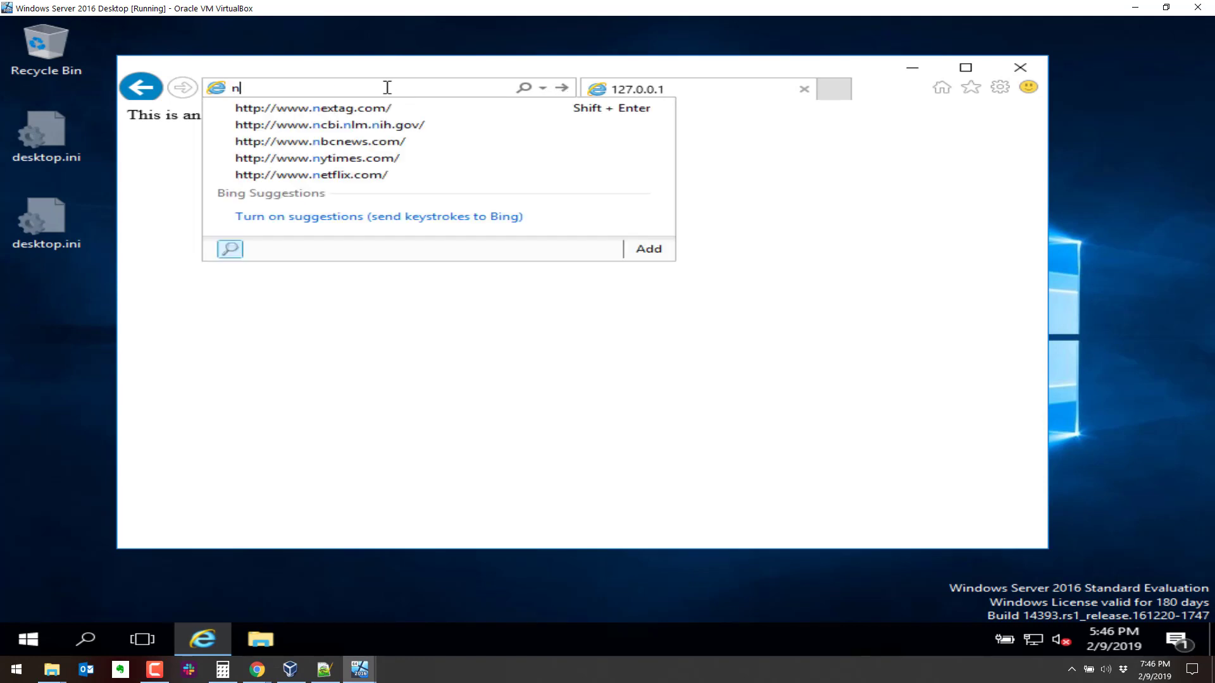
key("BackSpace")
type("google.com")
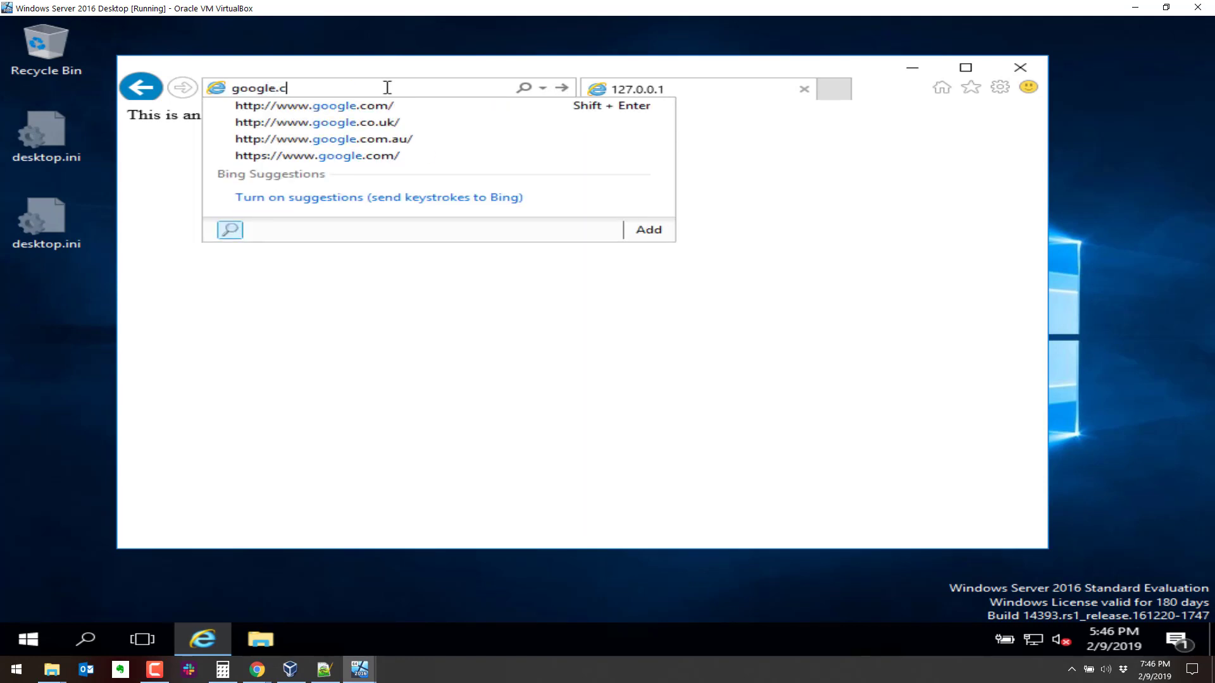
key("Return")
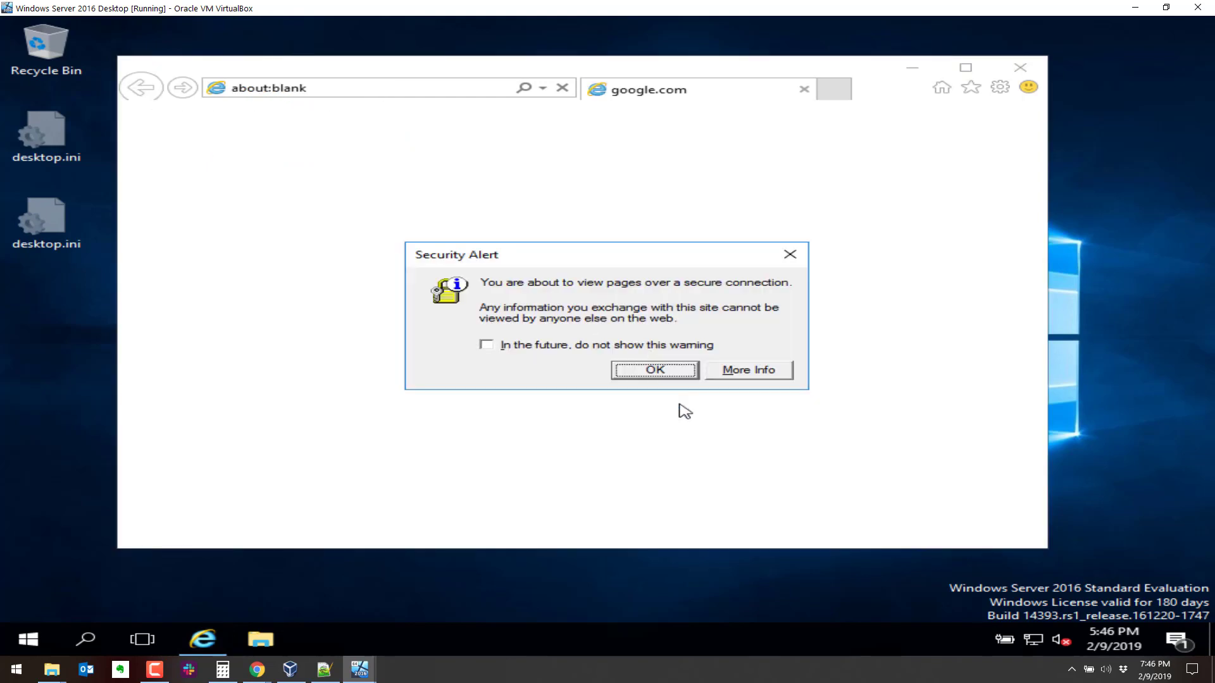
left_click(633, 348)
left_click(658, 372)
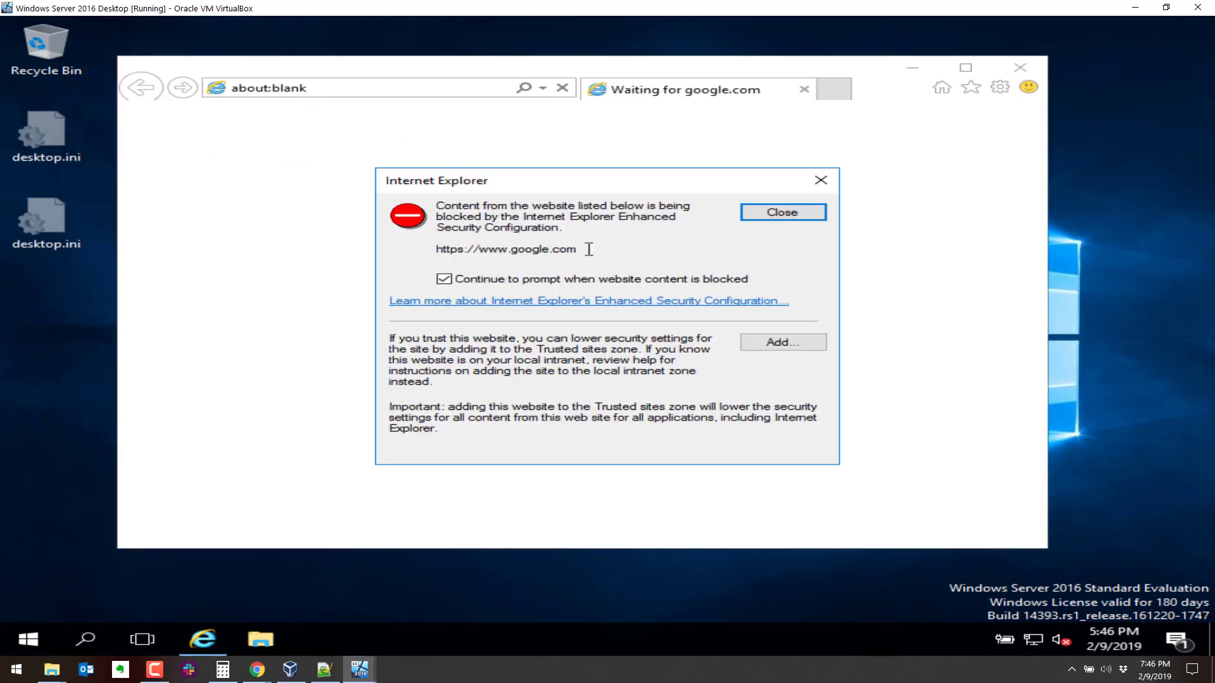
left_click(781, 342)
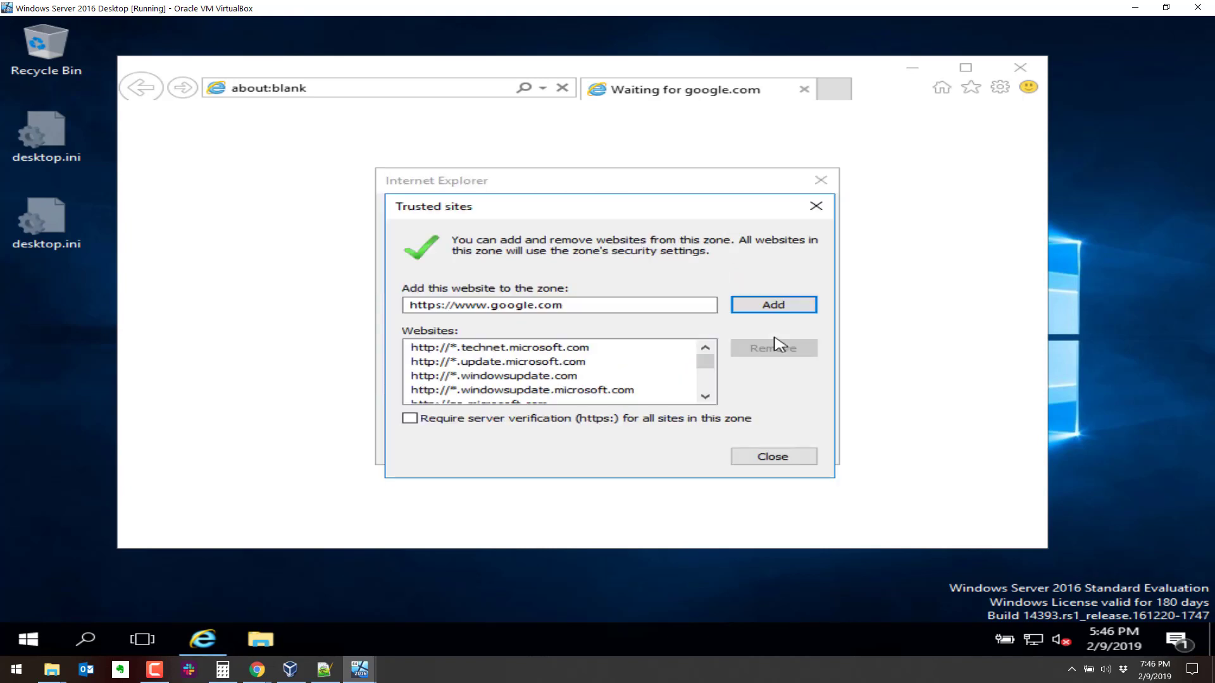
left_click(775, 307)
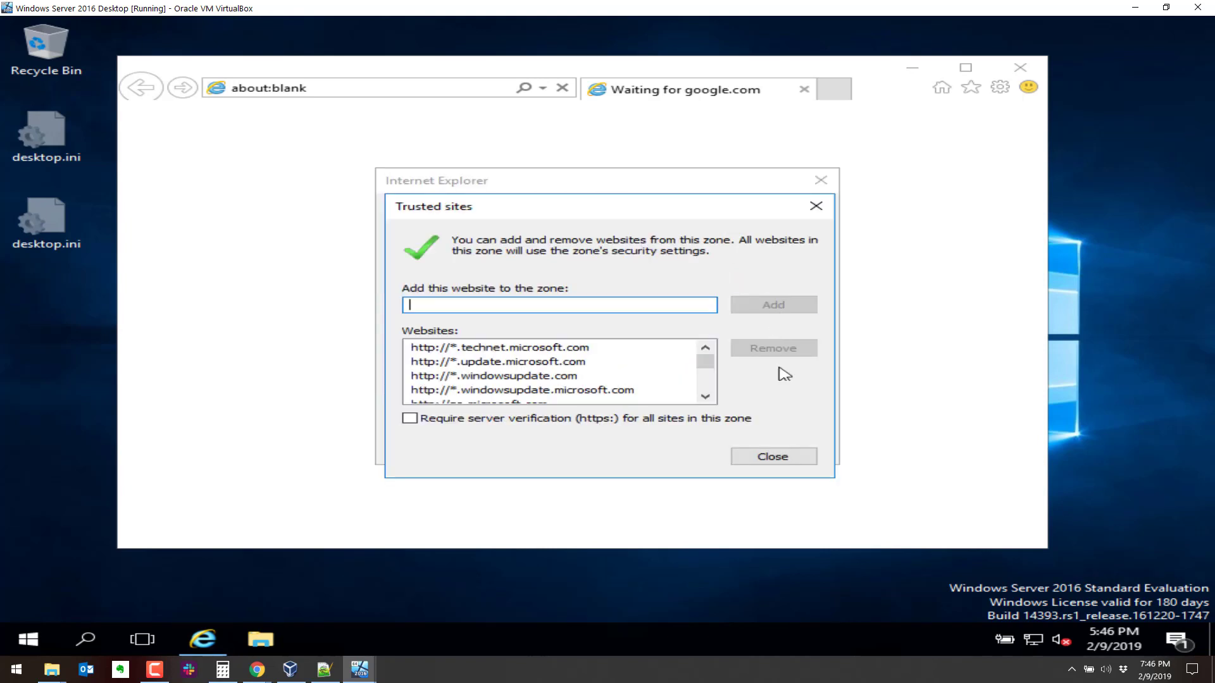
left_click(776, 458)
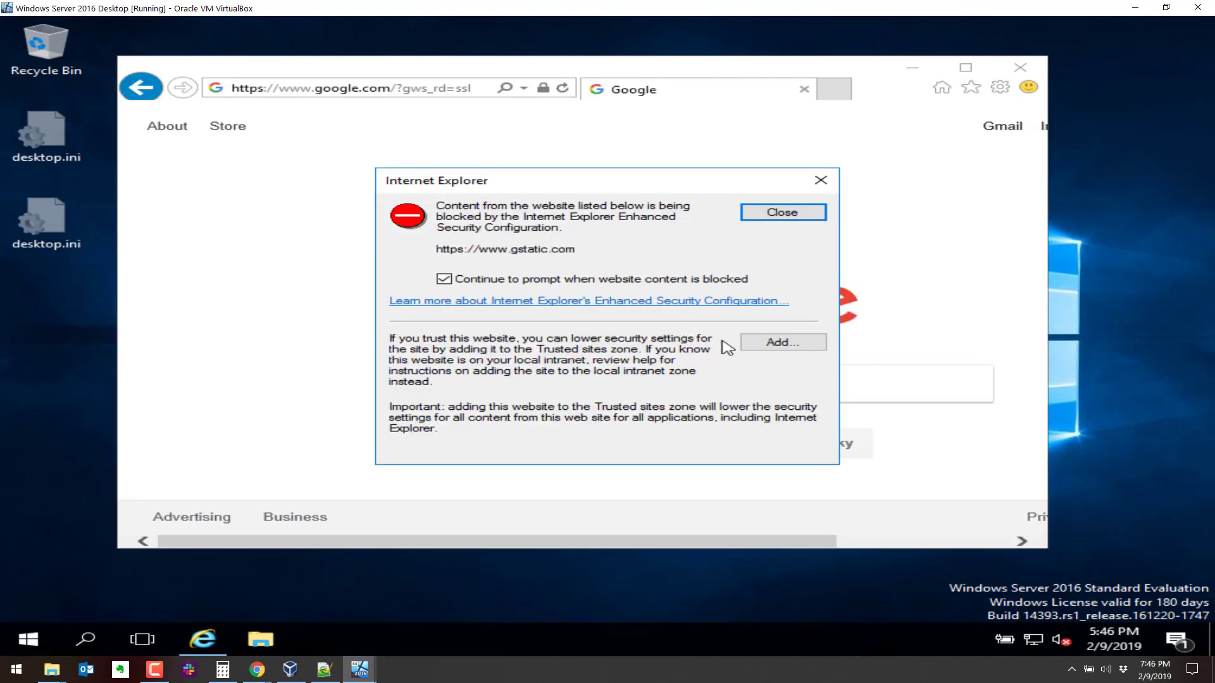
left_click(763, 347)
left_click(774, 308)
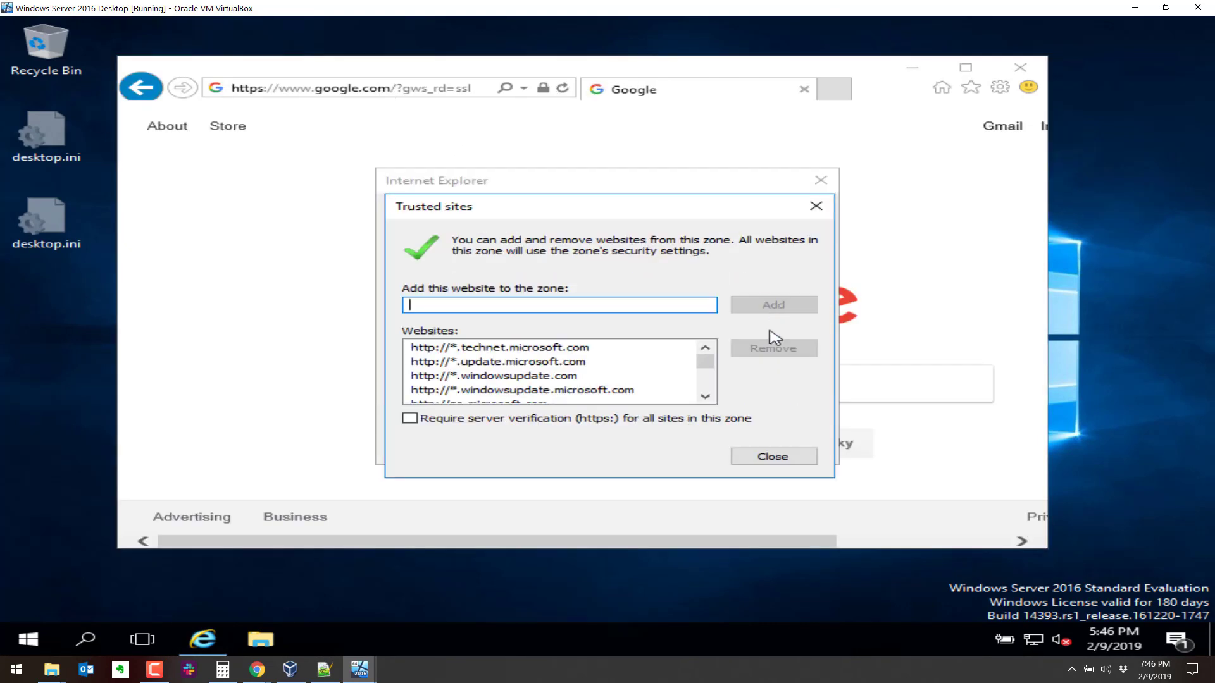
left_click(771, 454)
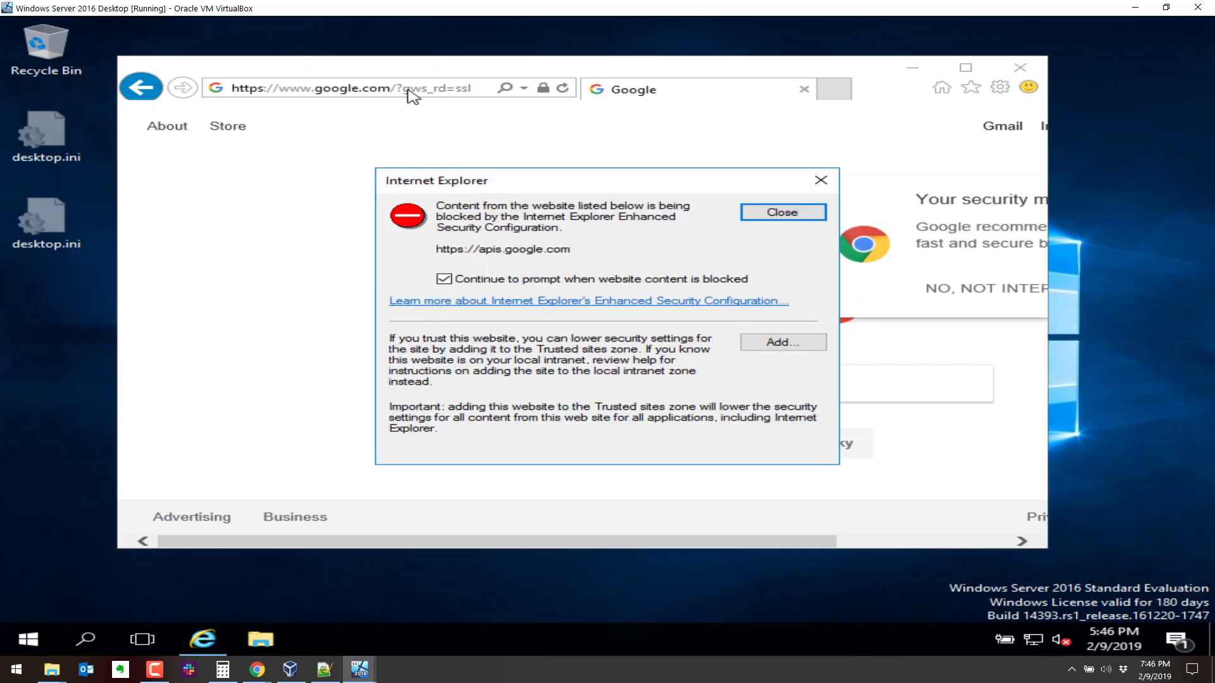
left_click(781, 342)
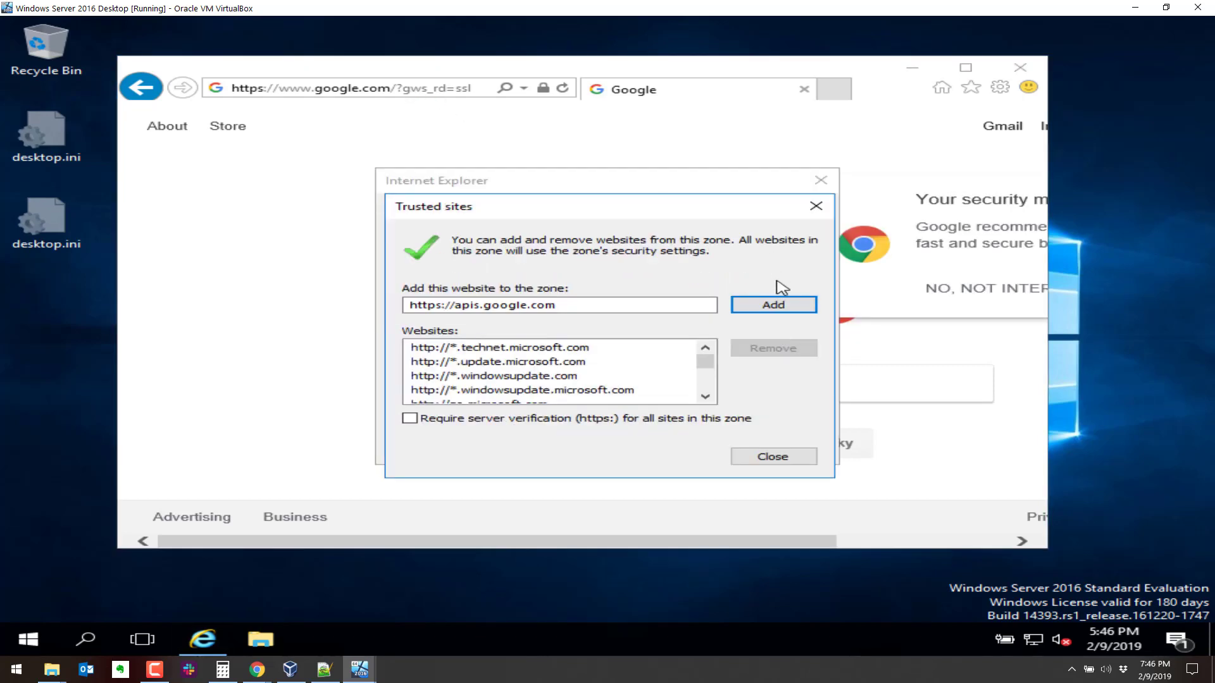
left_click(784, 307)
left_click(777, 454)
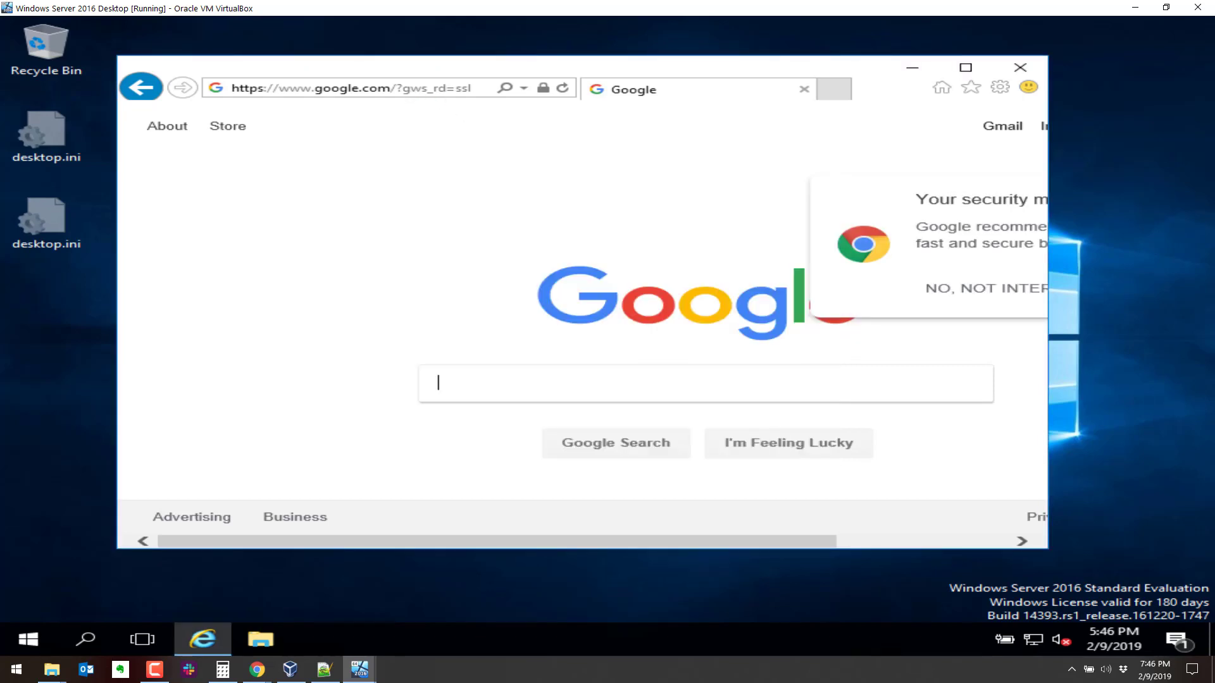
Step: Search Google for 'firefox' and add about:blank to the Trusted sites
type("for")
key("BackSpace")
key("BackSpace")
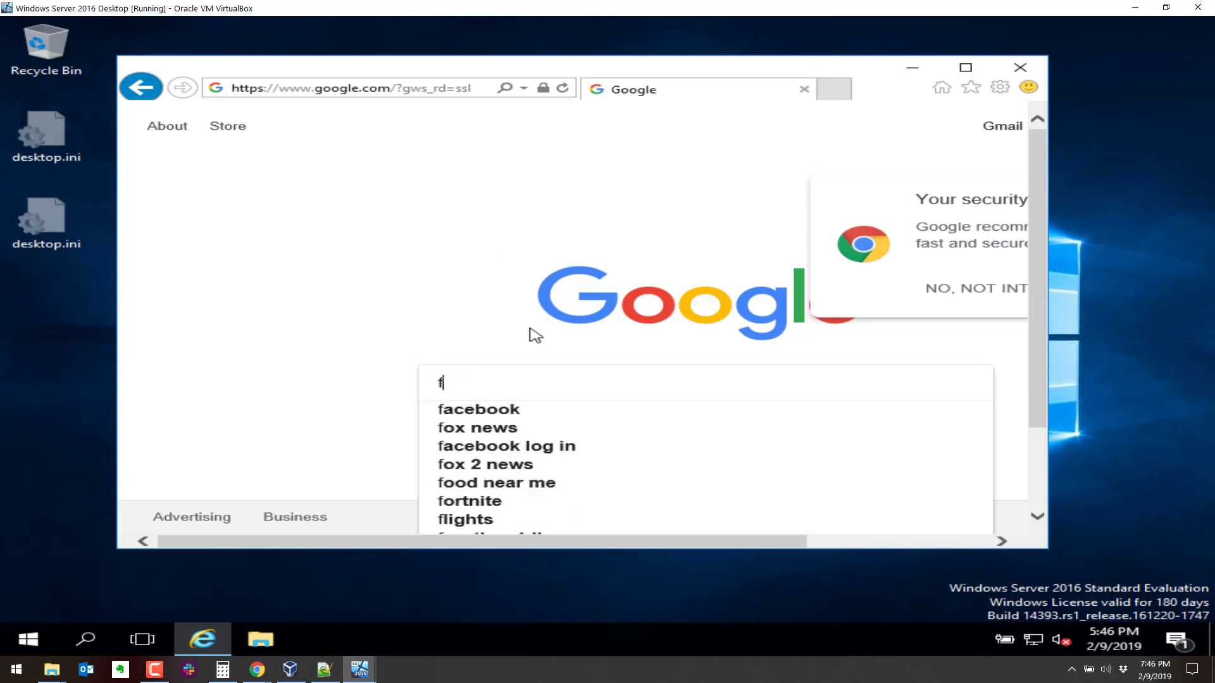
type("irefox")
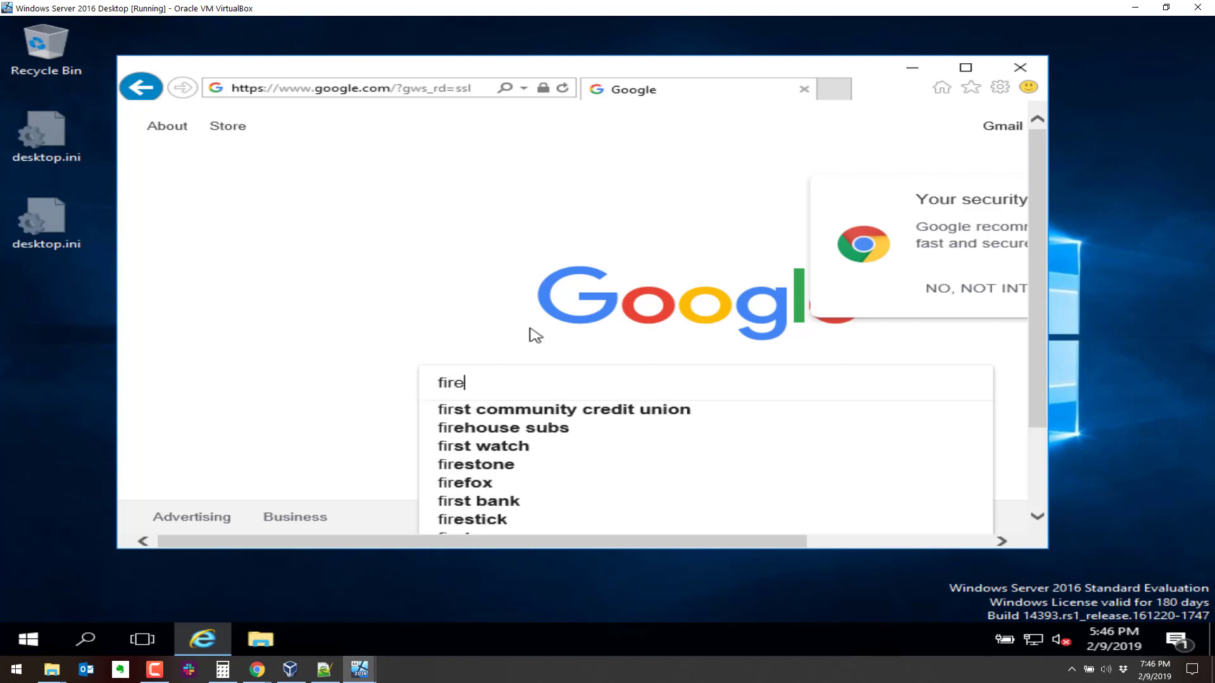
key("Return")
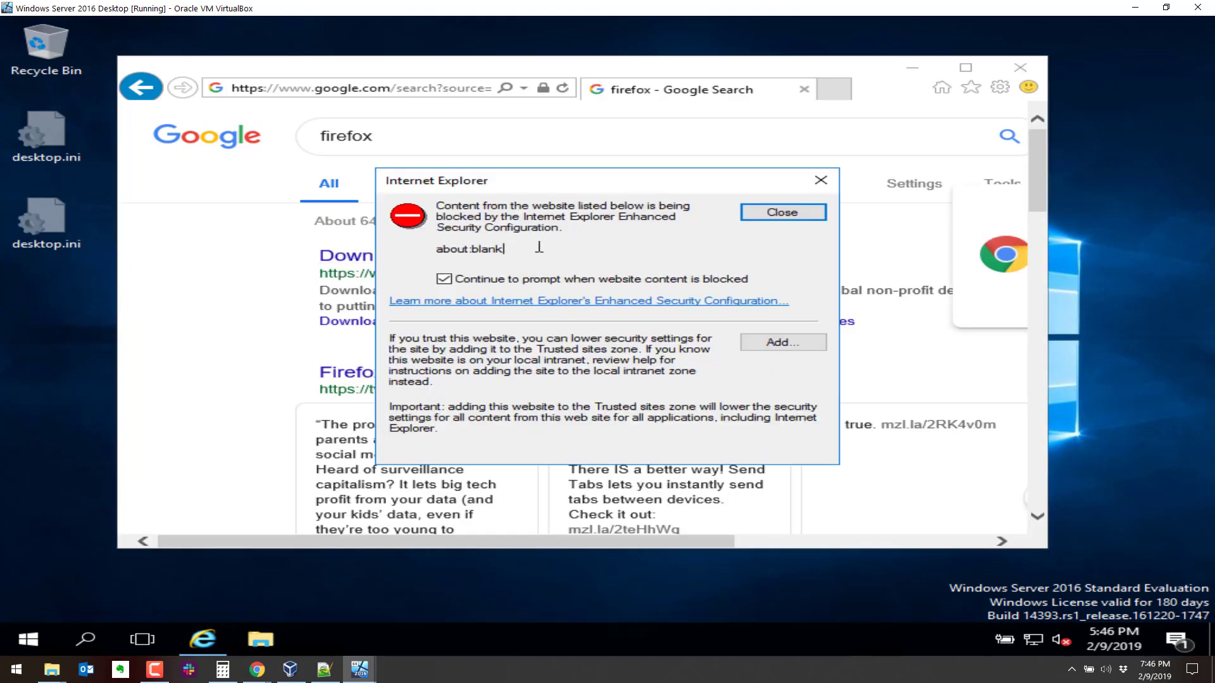
left_click(787, 342)
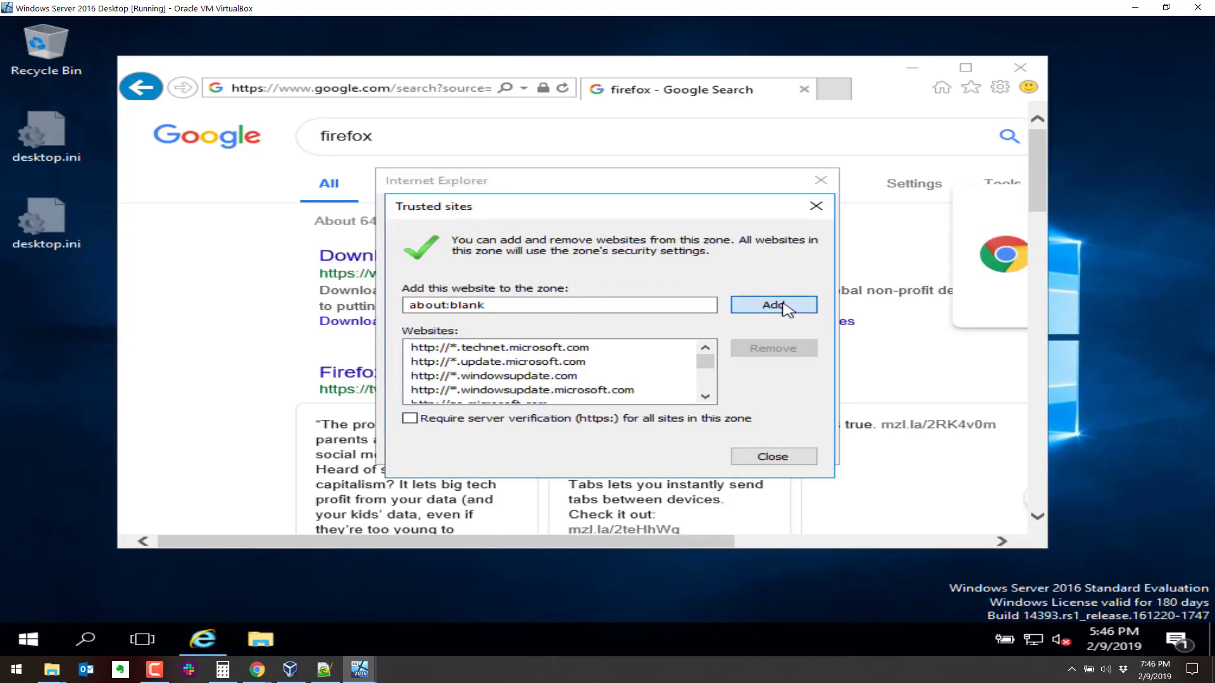
left_click(784, 305)
left_click(779, 462)
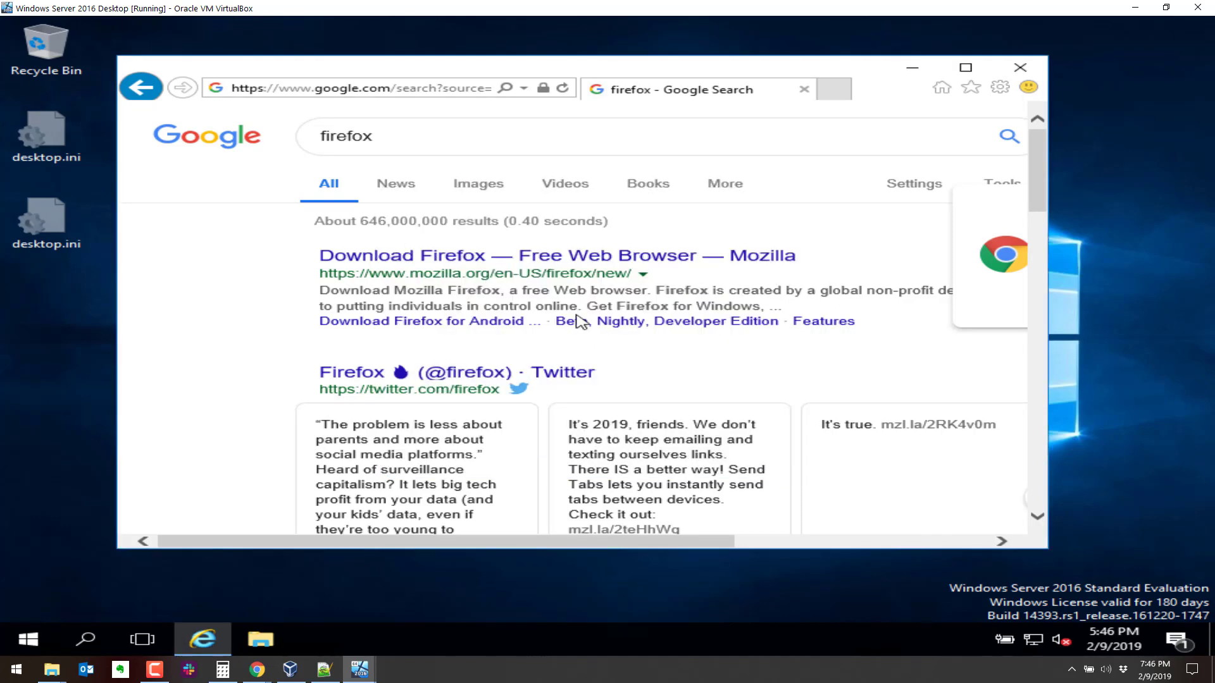
left_click(519, 268)
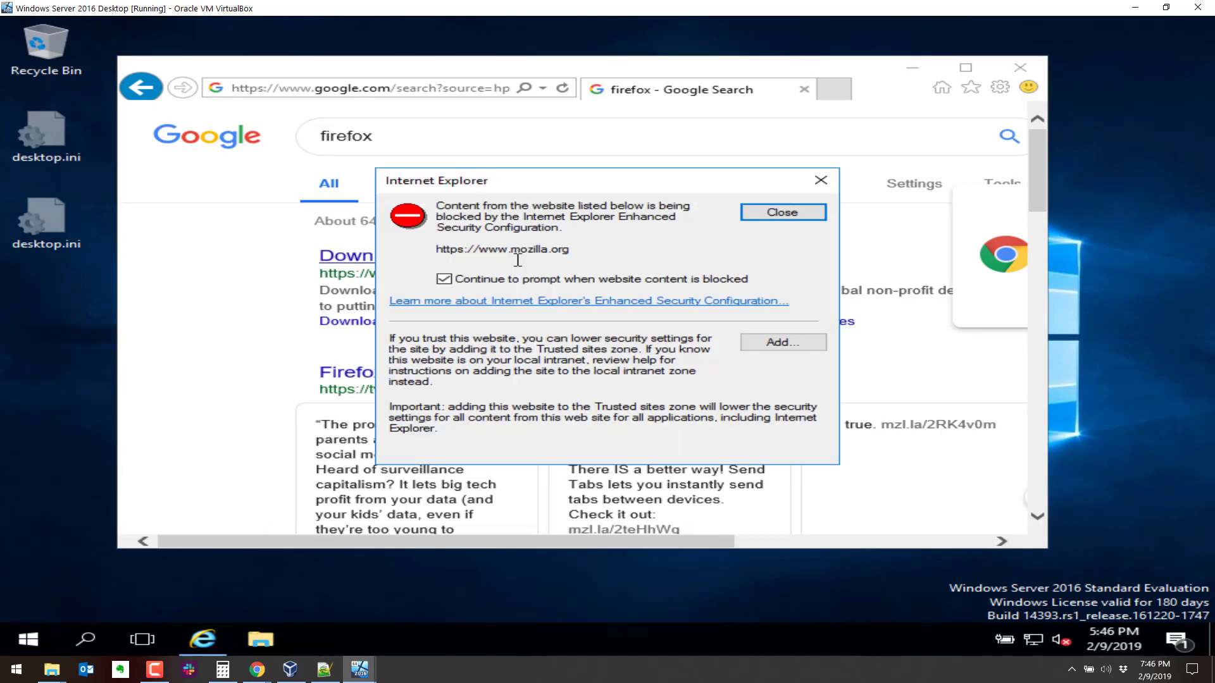
left_click(531, 279)
left_click(781, 342)
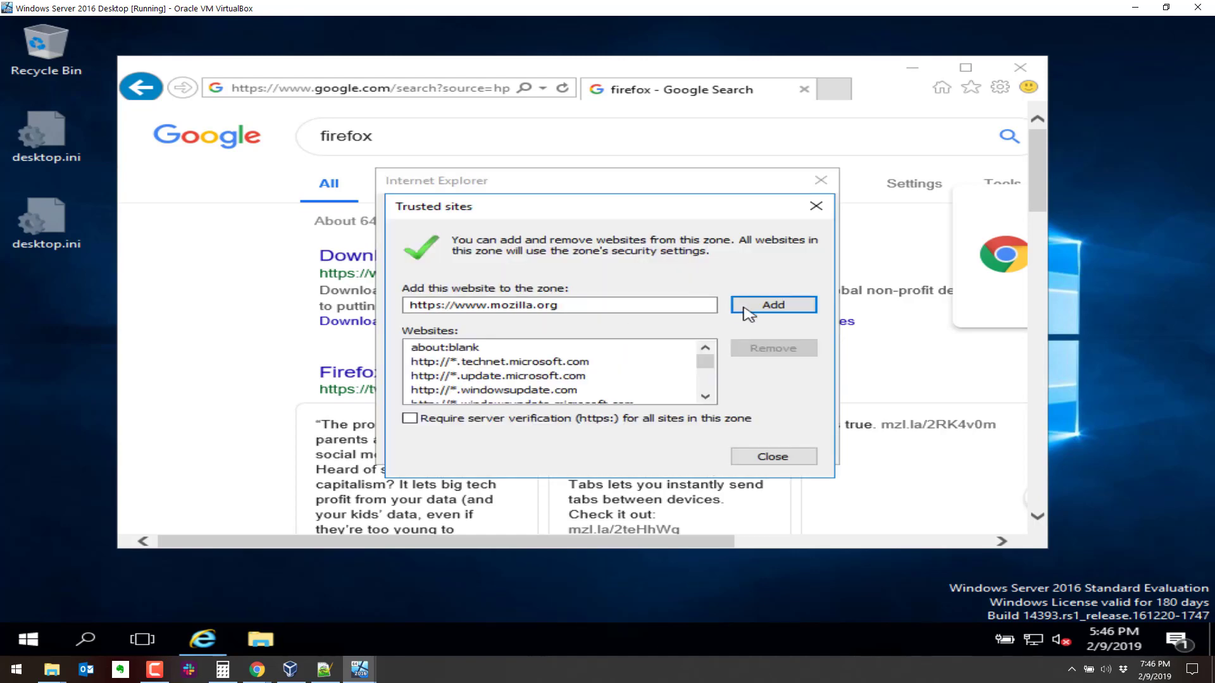
left_click(748, 310)
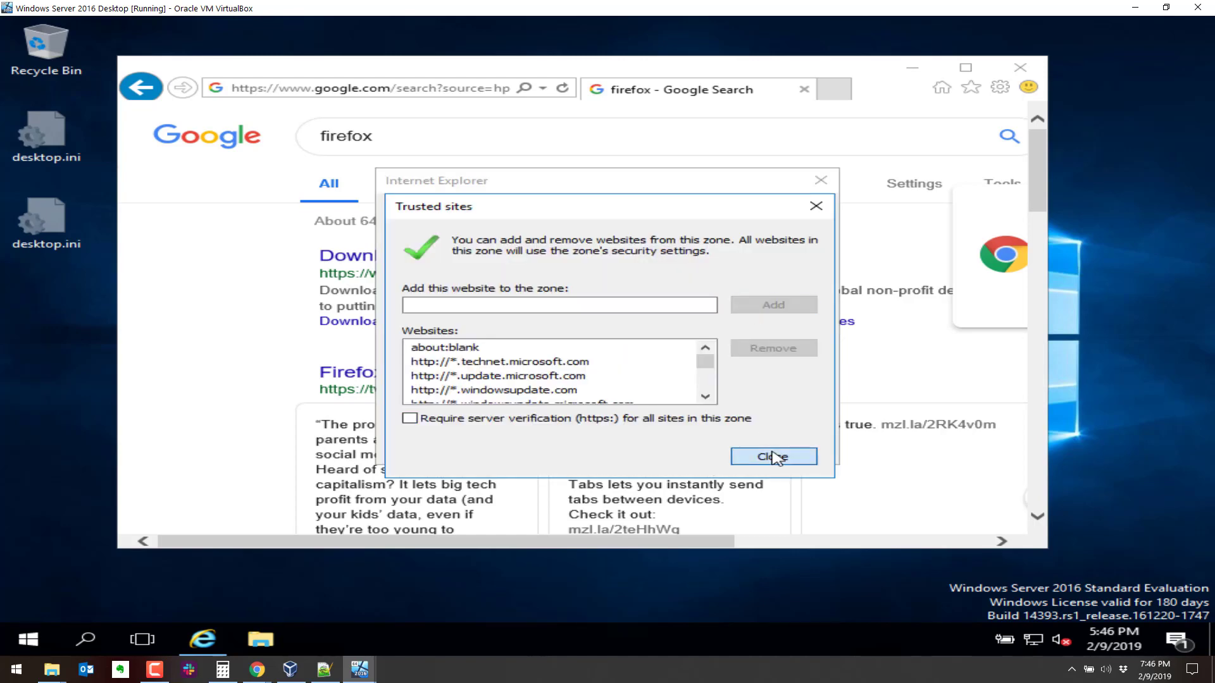
left_click(773, 457)
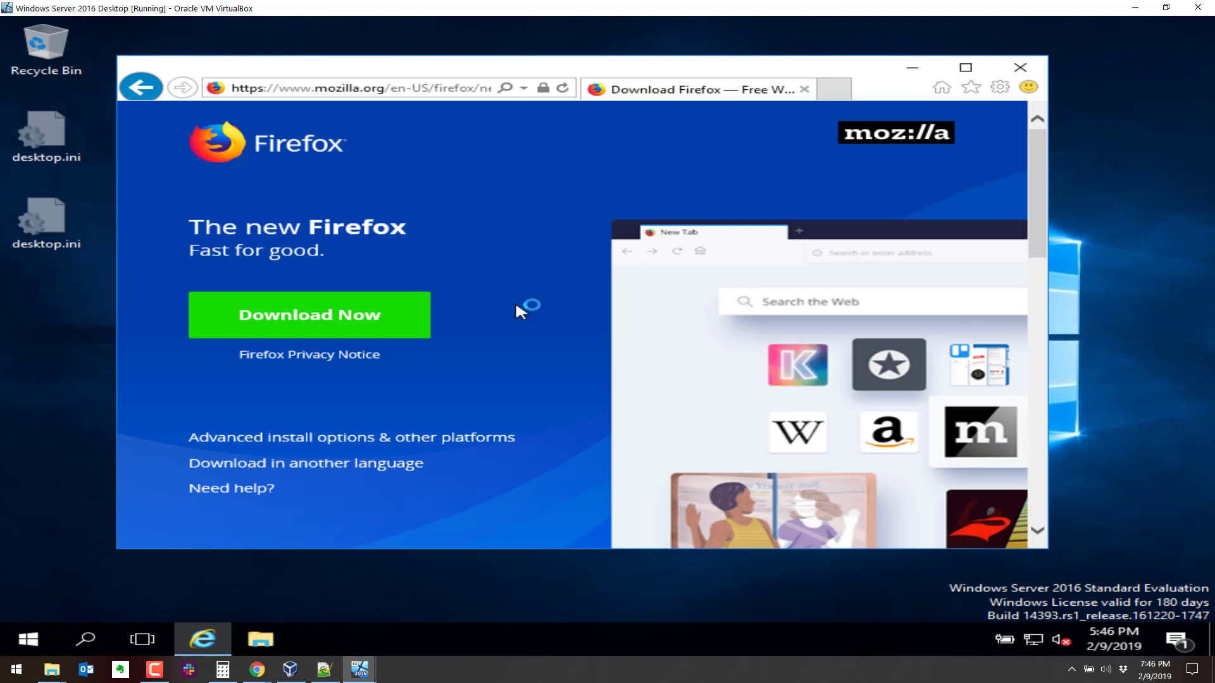
Step: Start the Firefox download and add download-installer.cdn.mozilla.net to the Trusted sites
left_click(355, 315)
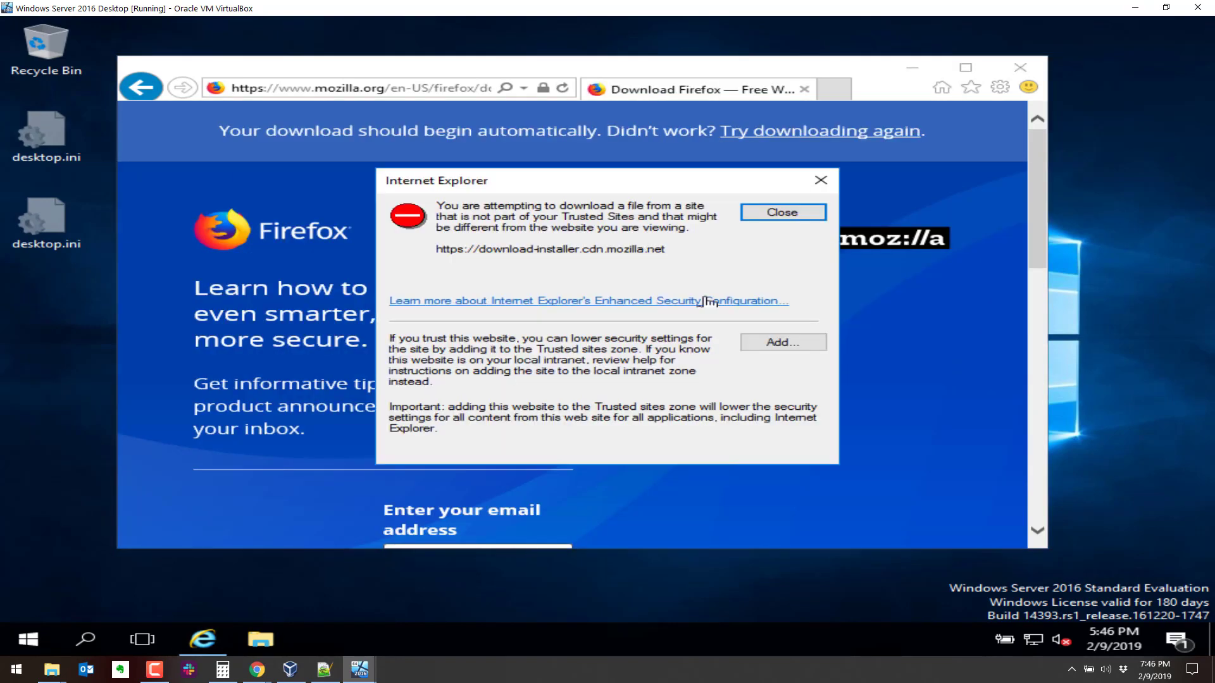
left_click(778, 342)
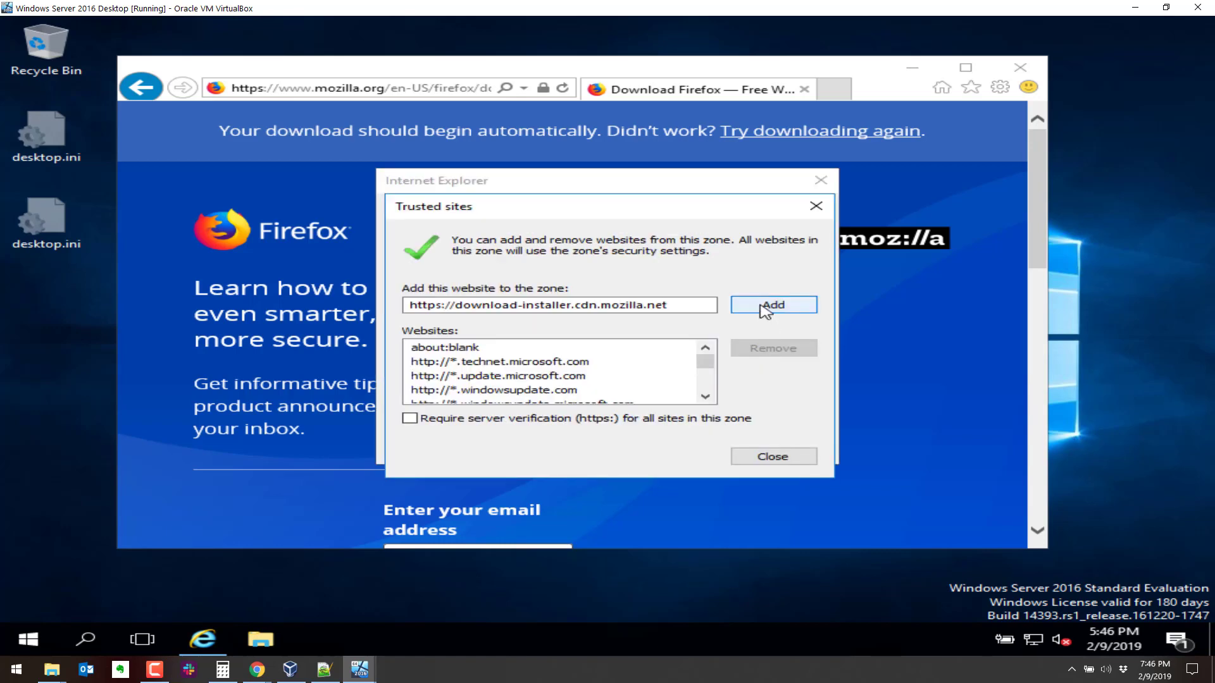
left_click(764, 309)
left_click(773, 455)
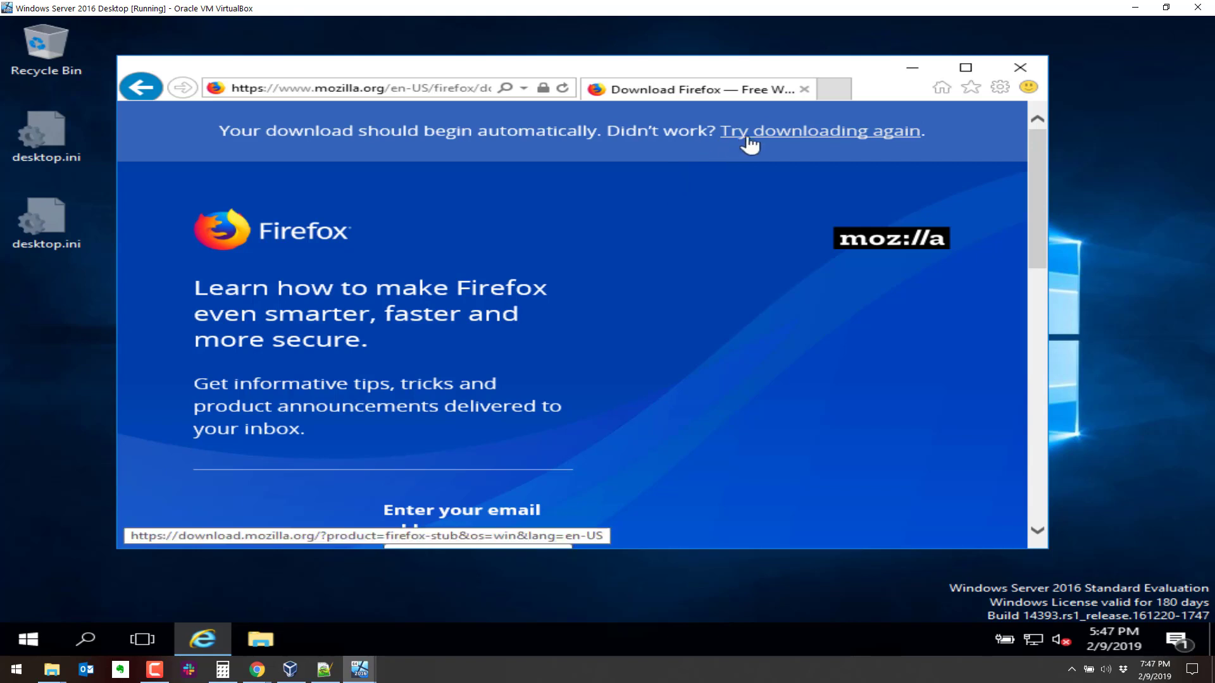
Step: Retry the download, save Firefox Installer.exe, and run it once finished
left_click(757, 136)
scroll(614, 374, "down", 2)
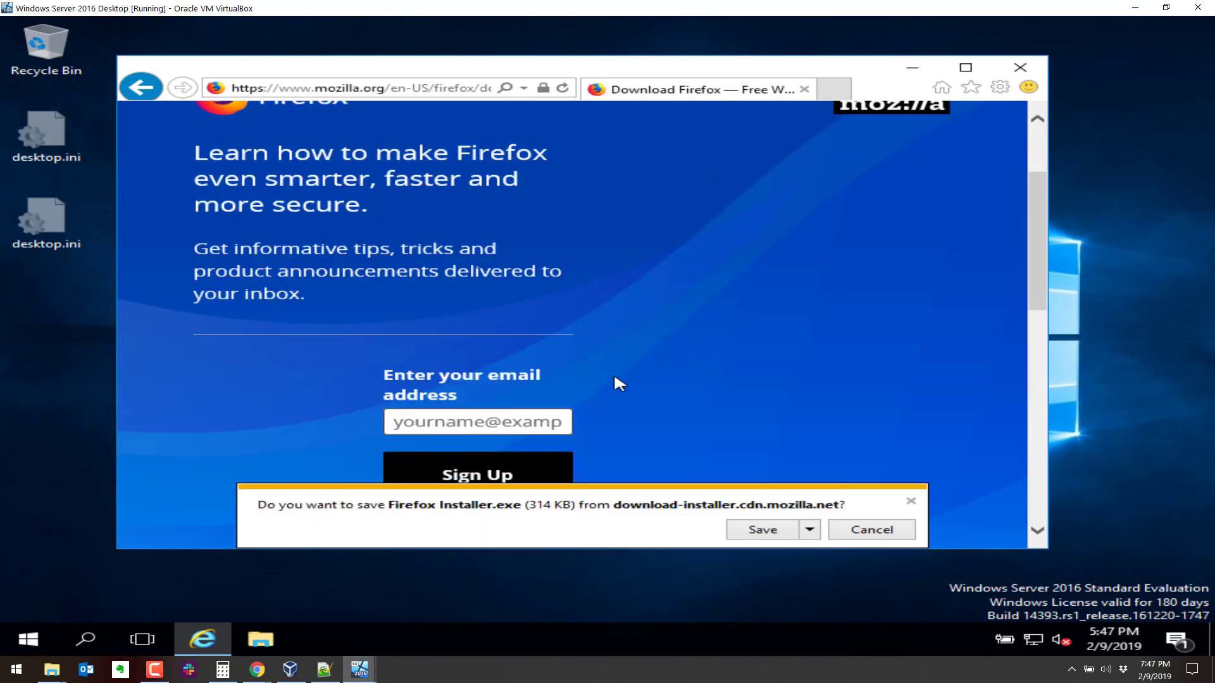
left_click(762, 530)
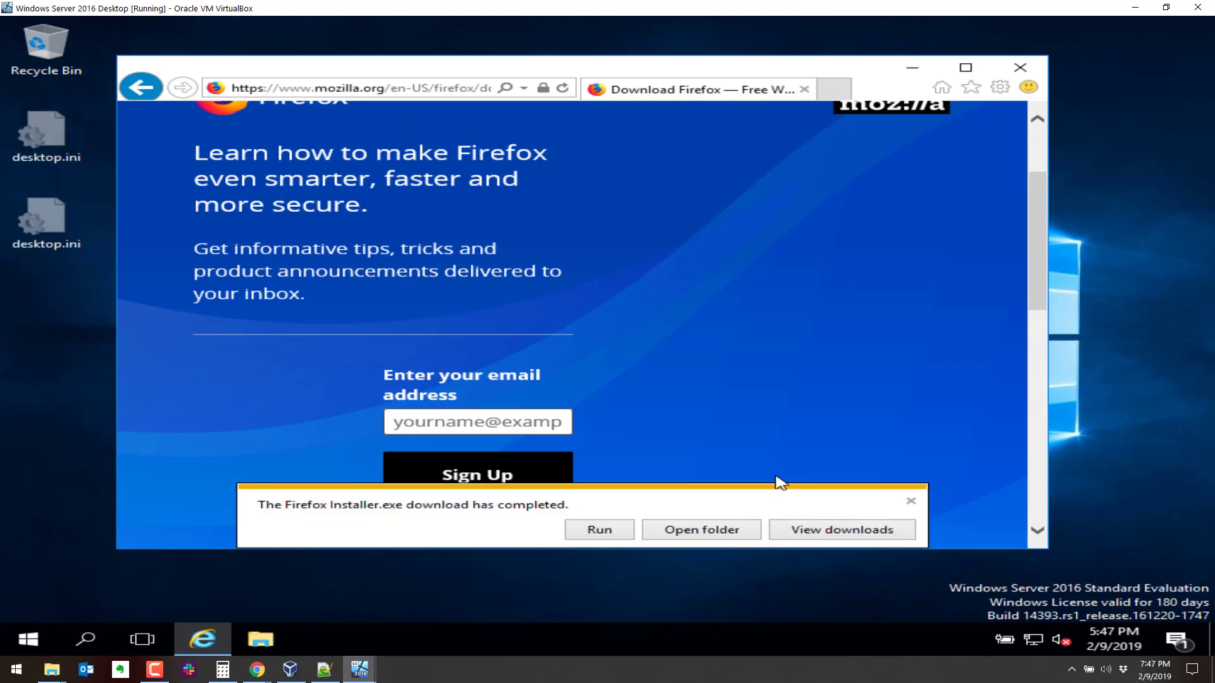
left_click(613, 529)
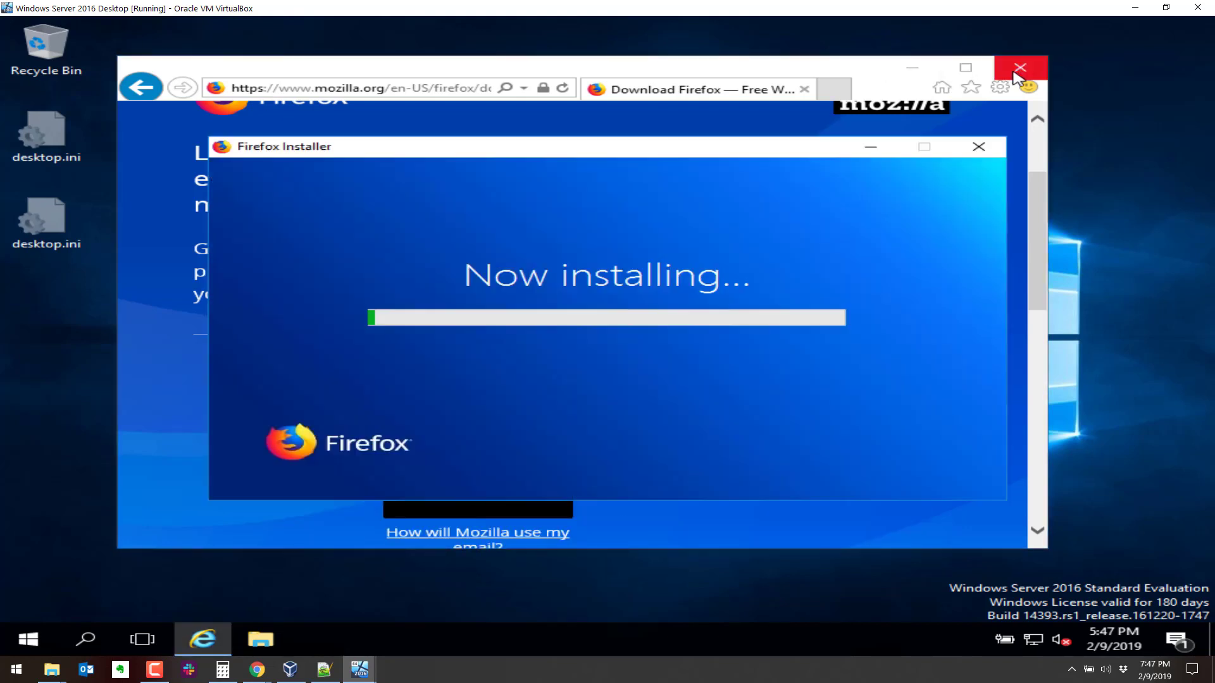
Step: Close Internet Explorer and move the Firefox installer window aside while Firefox installs
left_click(1017, 74)
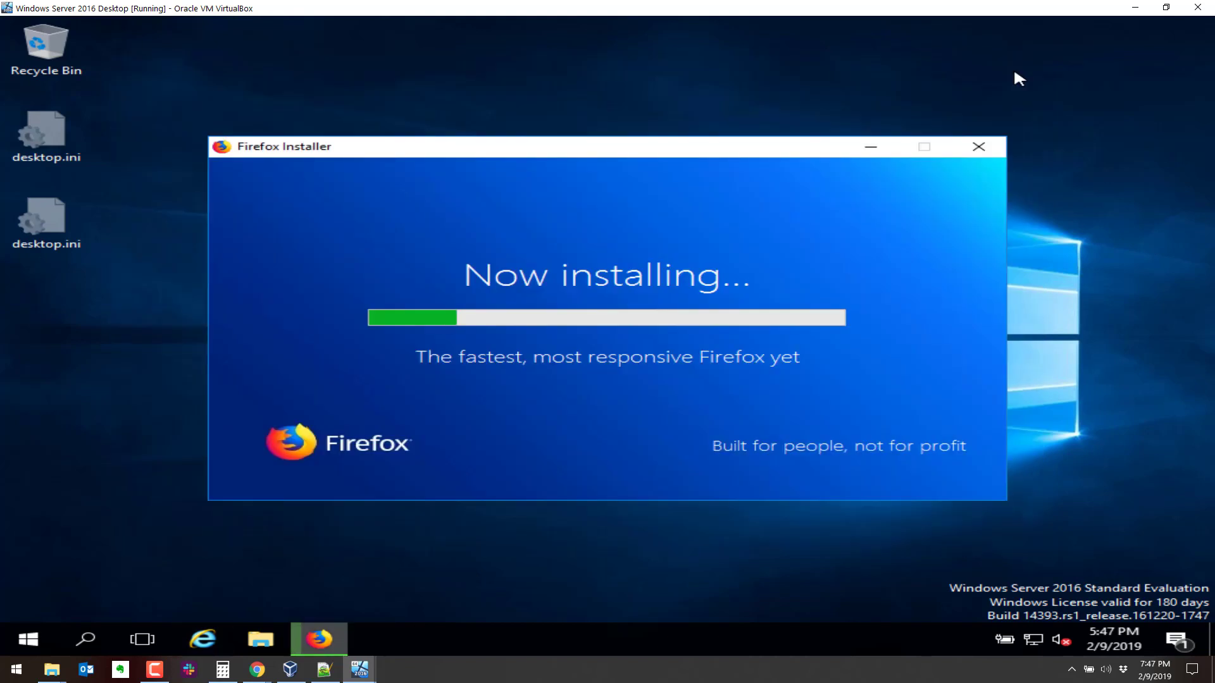
left_click_drag(793, 145, 779, 87)
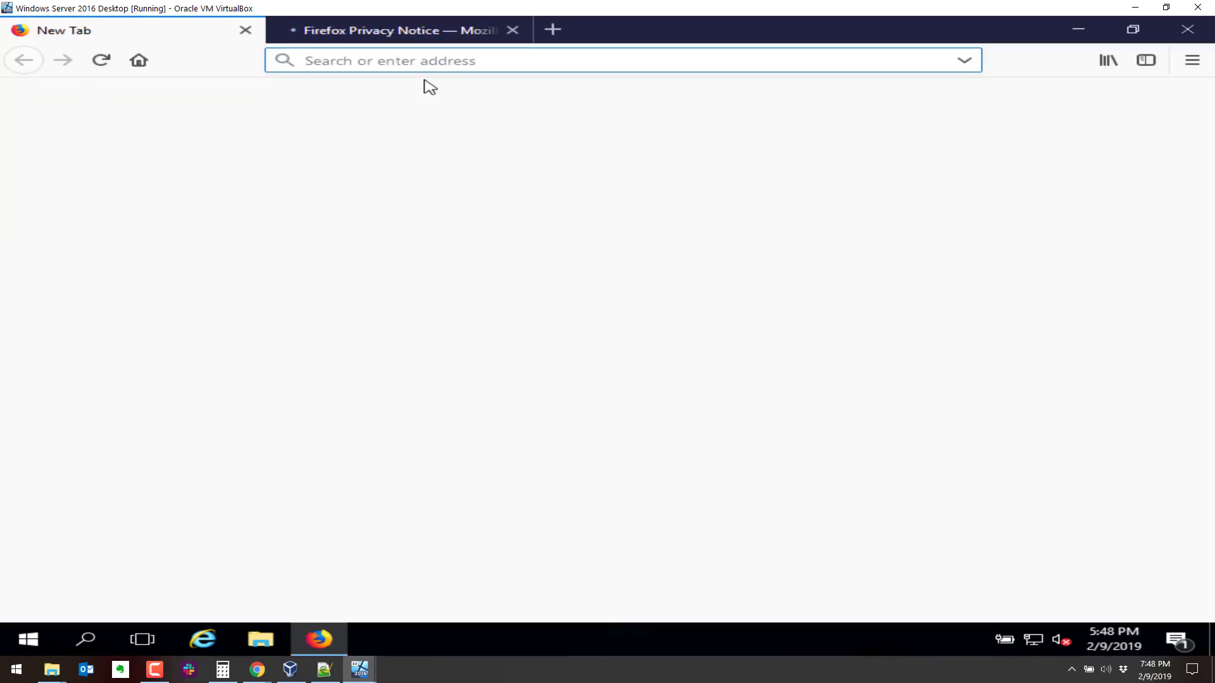
Step: In Firefox, go to google.com, search 'nessus home', and open the 'Nessus Home | Tenable®' result
type("go")
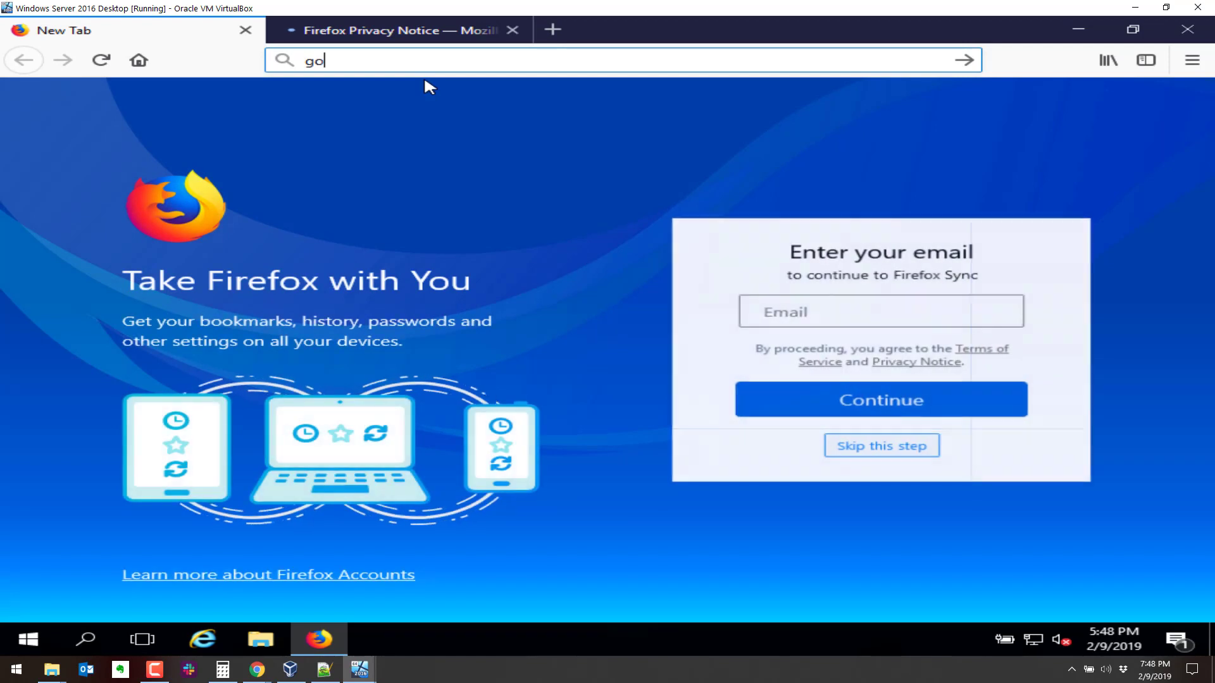
type("ogel")
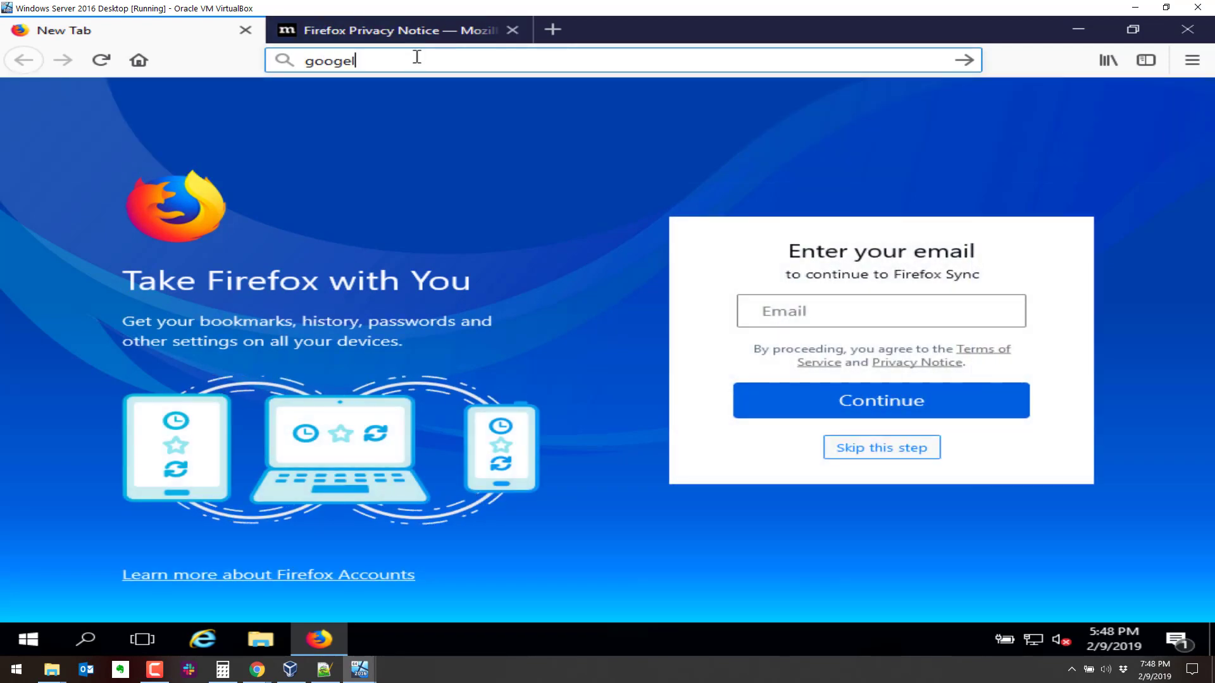
key("BackSpace")
key("BackSpace")
type("le.com")
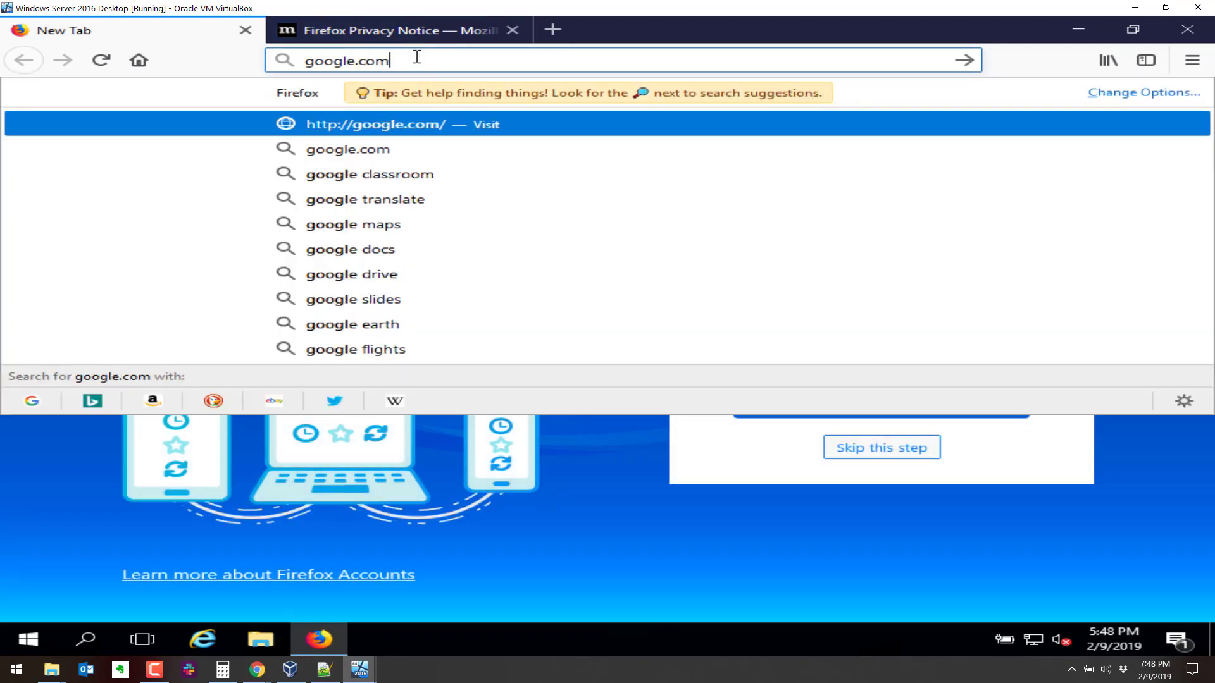
key("Return")
type("n")
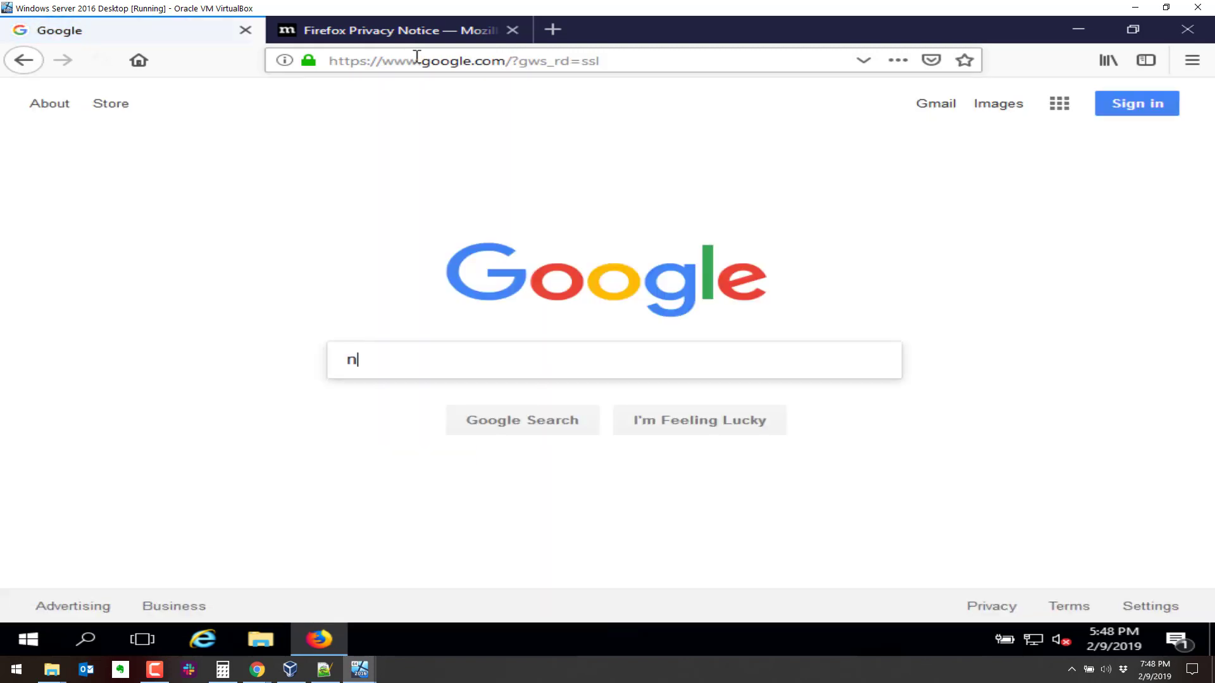
type("essus home")
key("Return")
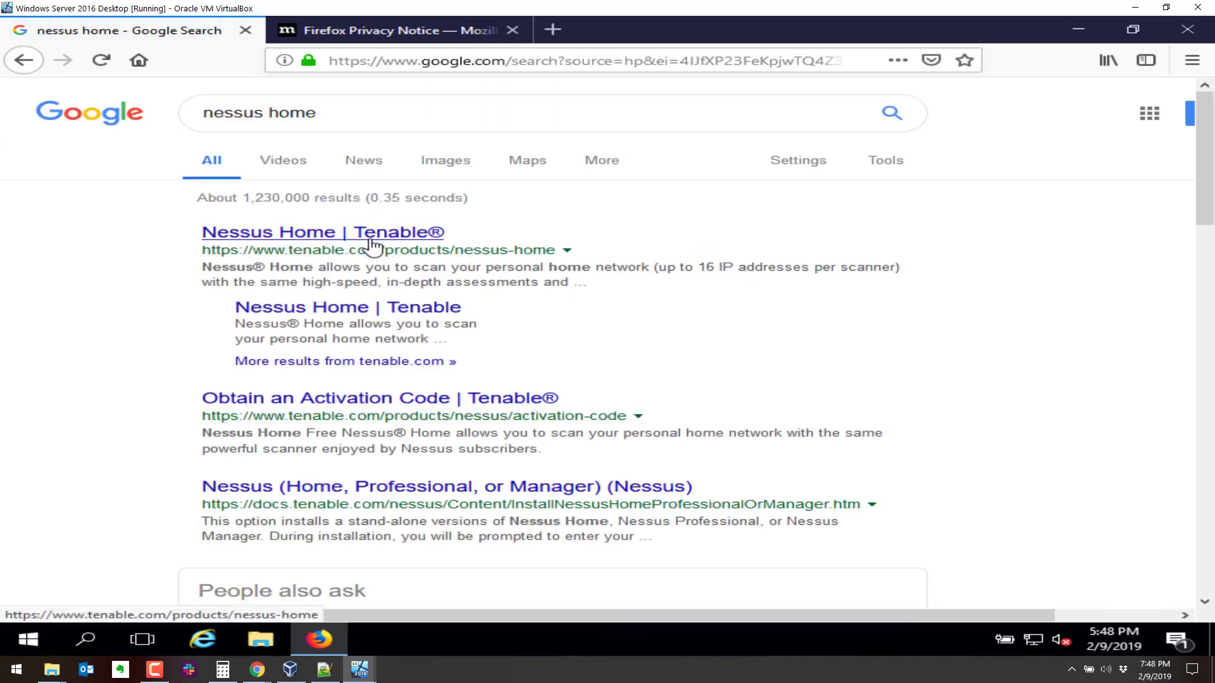
left_click(377, 242)
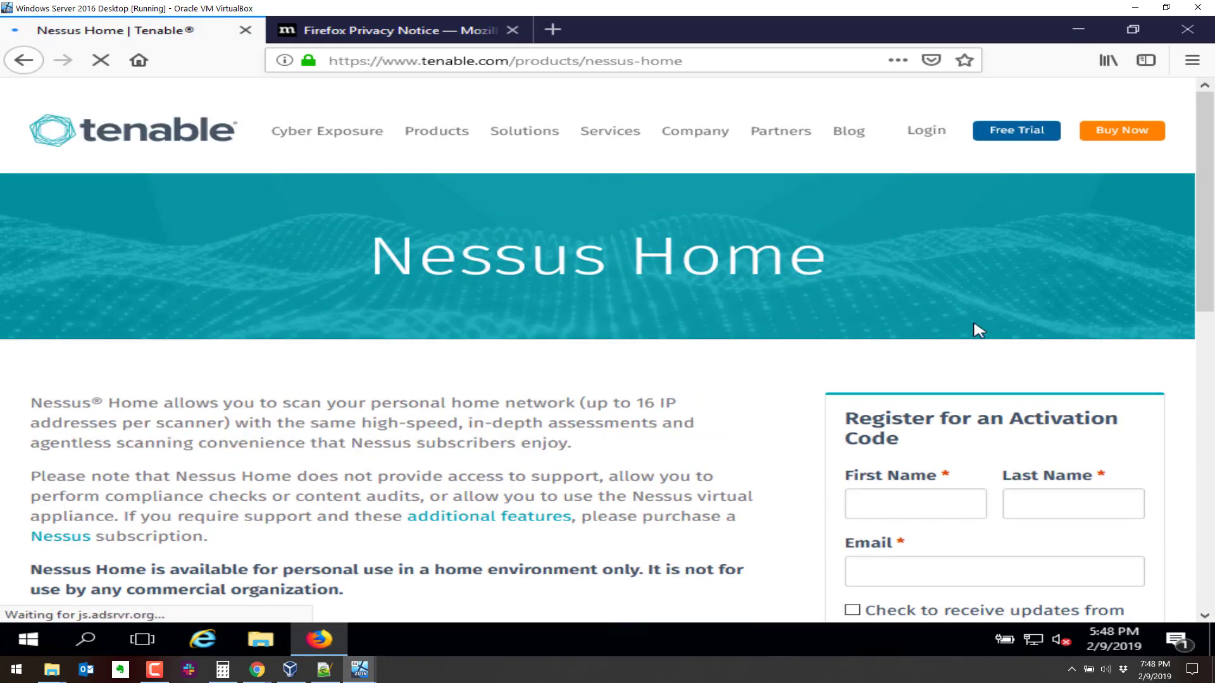
Step: Scroll down the Nessus Home page to the Register for an Activation Code form
scroll(911, 389, "down", 4)
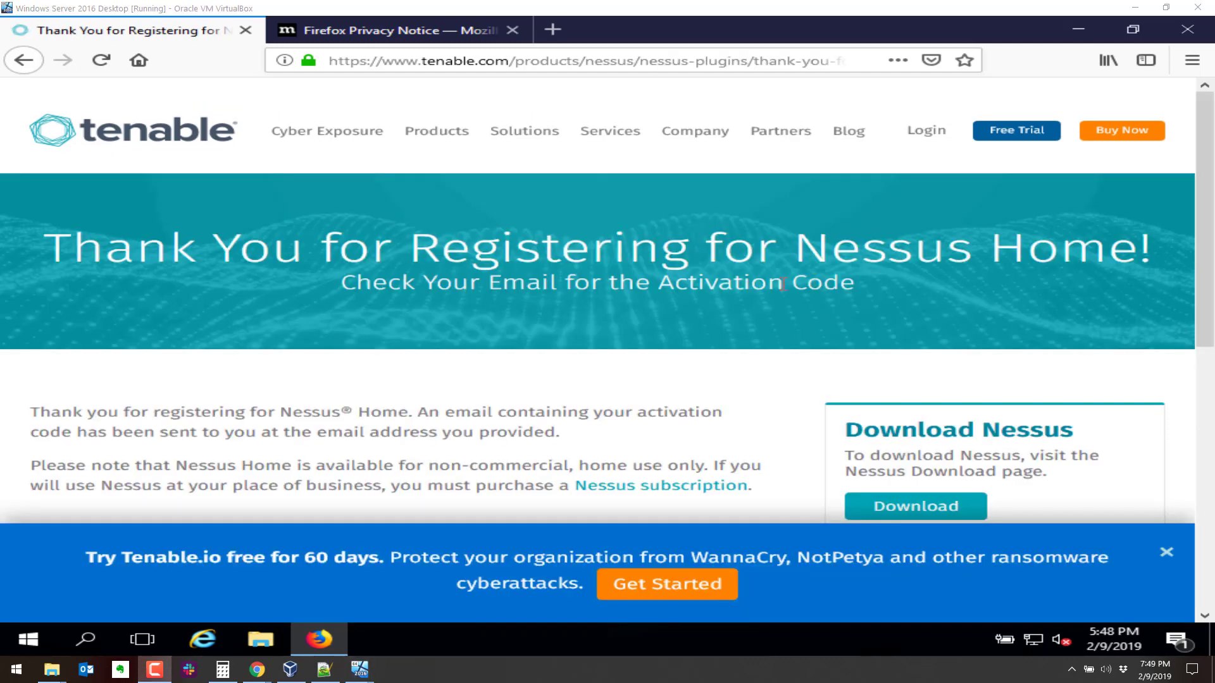
Step: Go to the Nessus downloads page and scroll down to the Nessus 8.2.2 package table
scroll(561, 336, "down", 5)
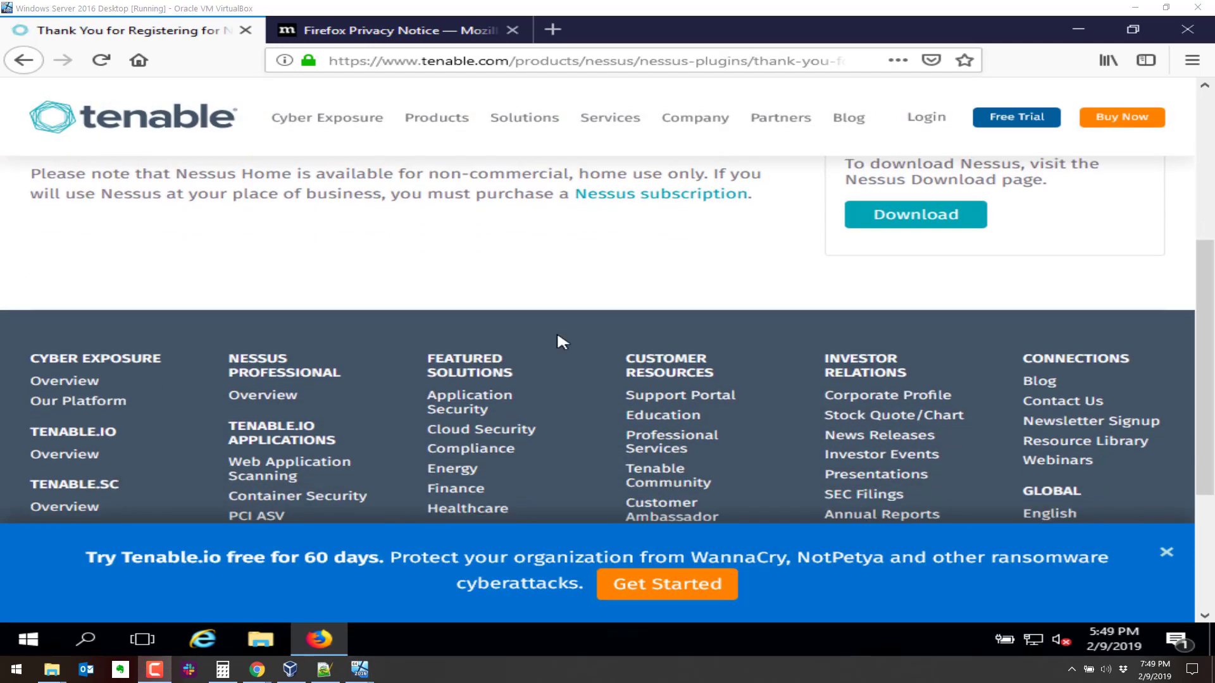
scroll(845, 310, "up", 5)
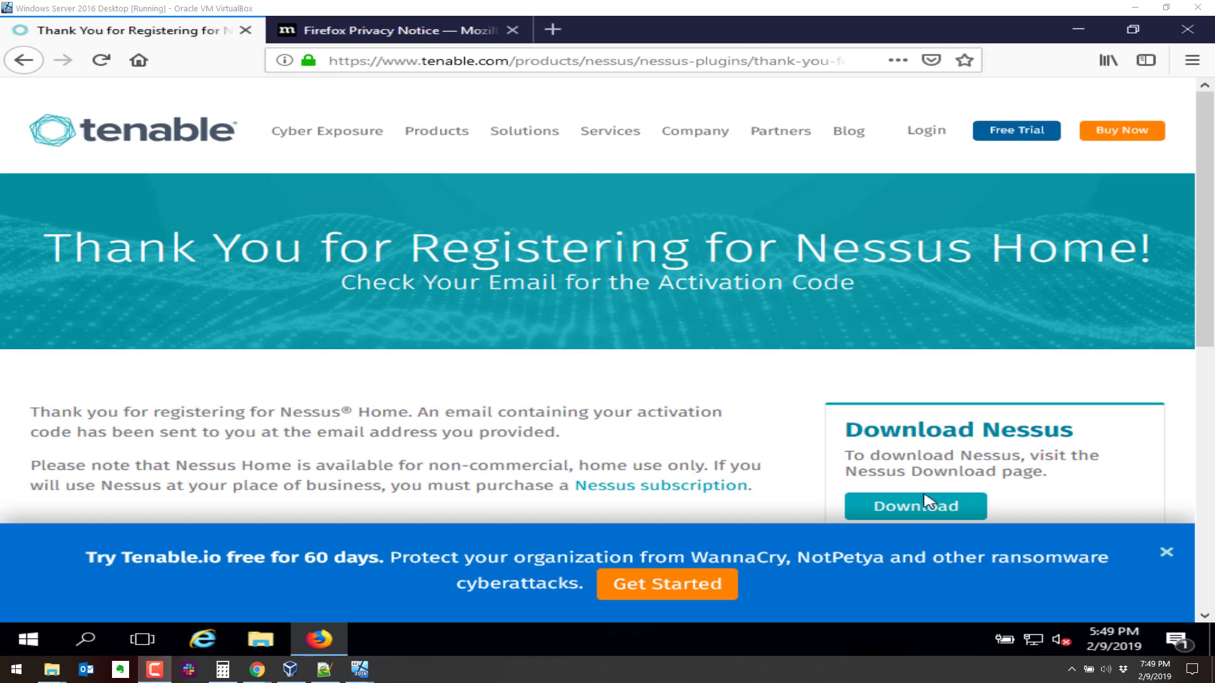
left_click(921, 506)
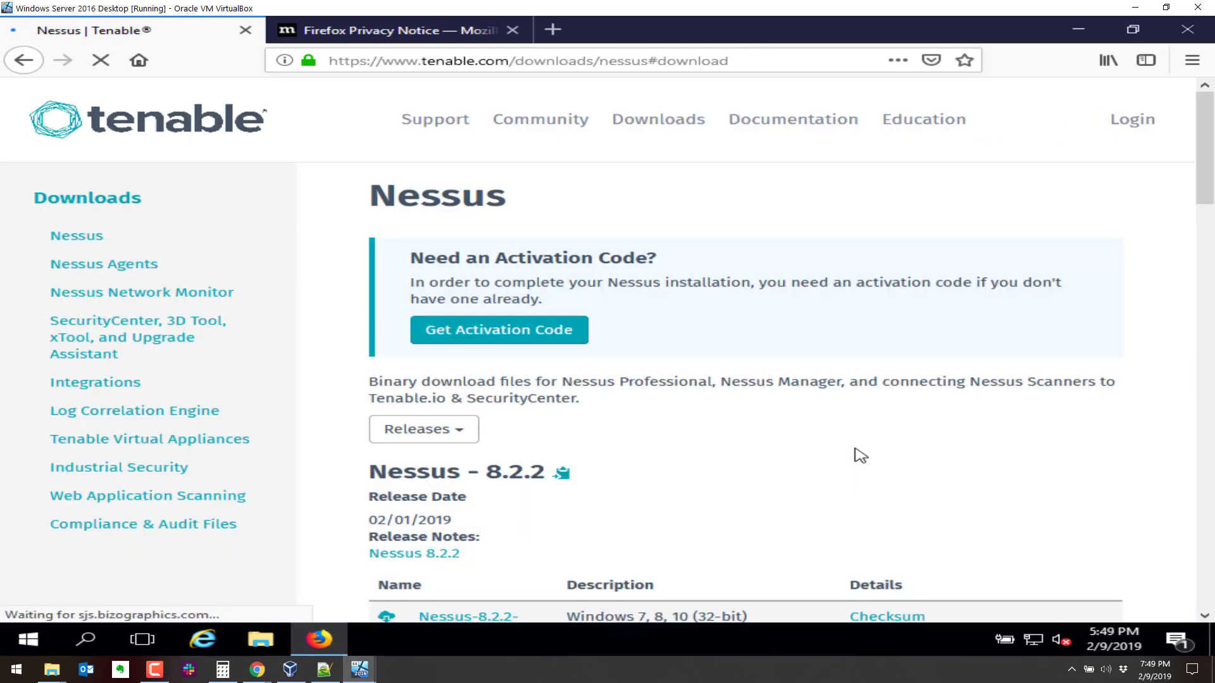
scroll(561, 426, "down", 4)
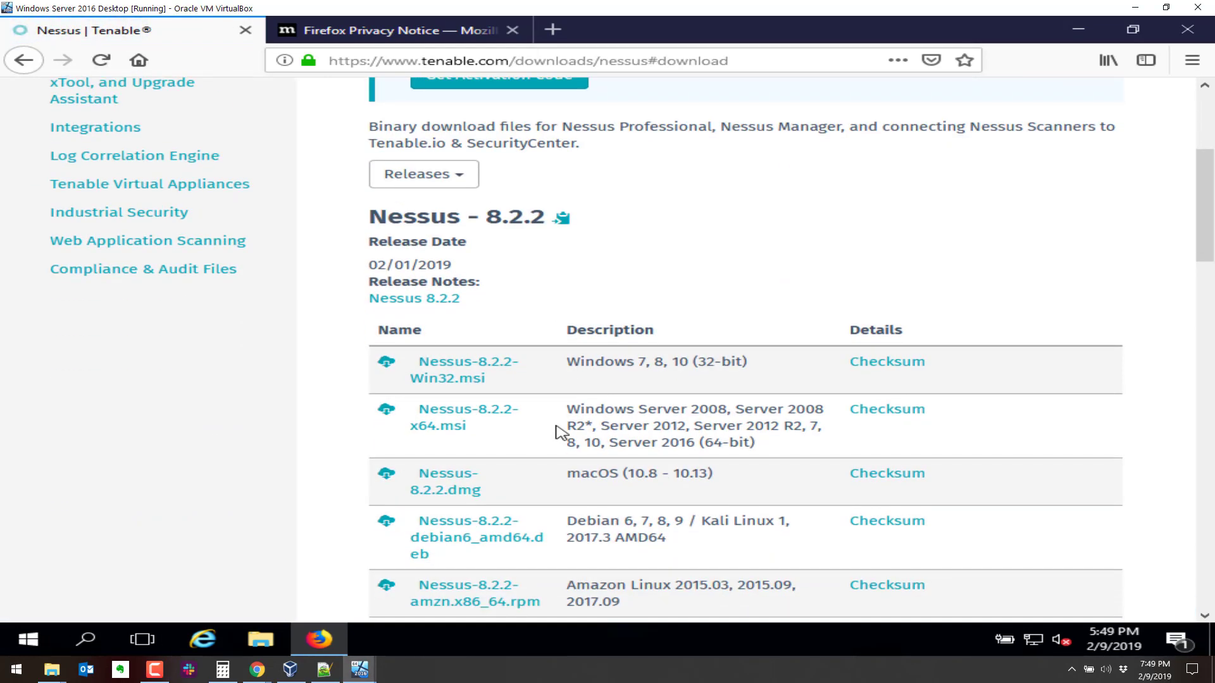
scroll(560, 432, "down", 3)
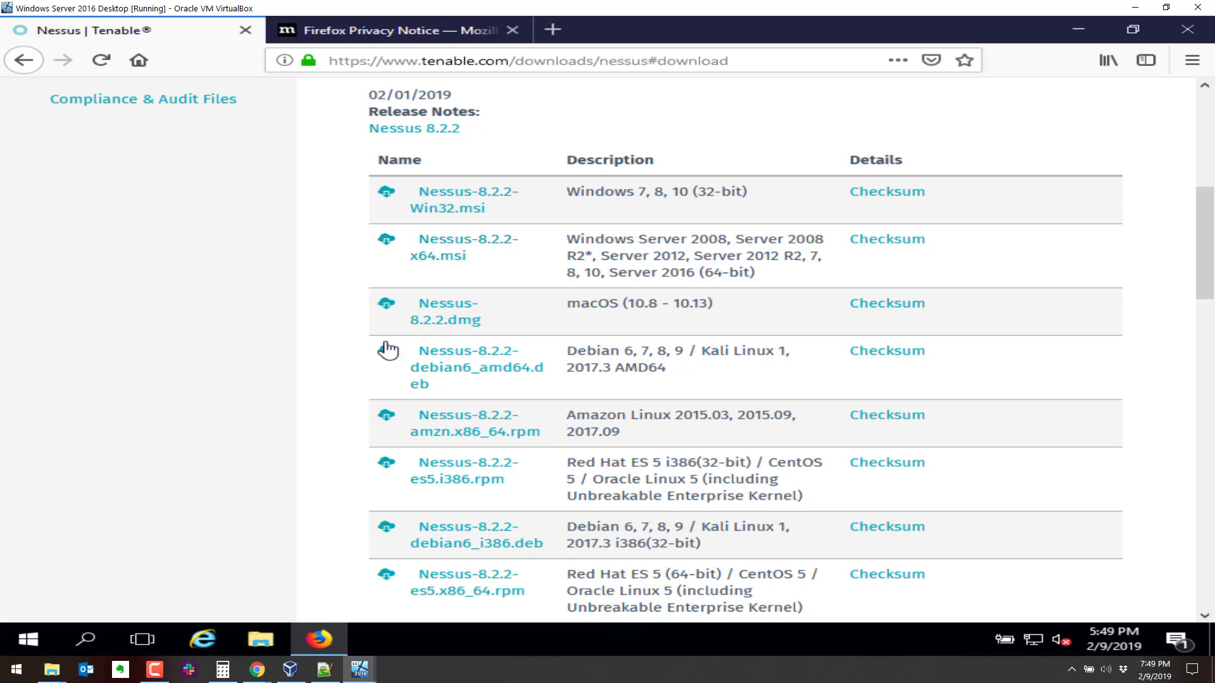
left_click(44, 635)
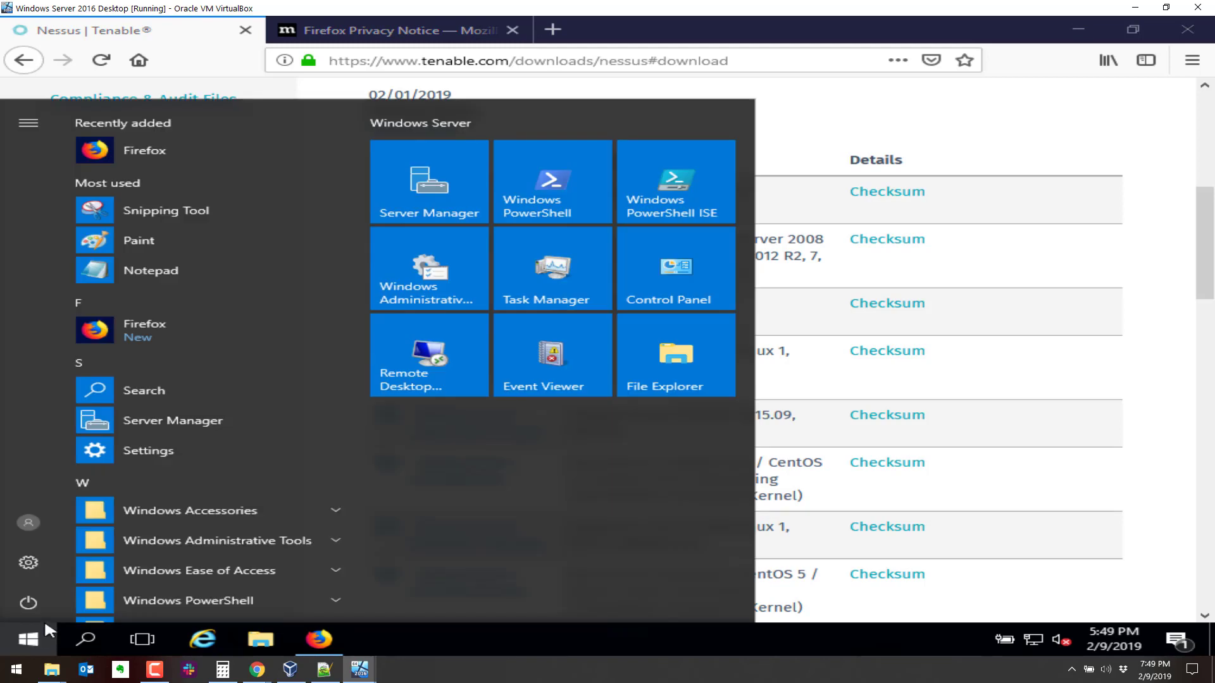
left_click(32, 573)
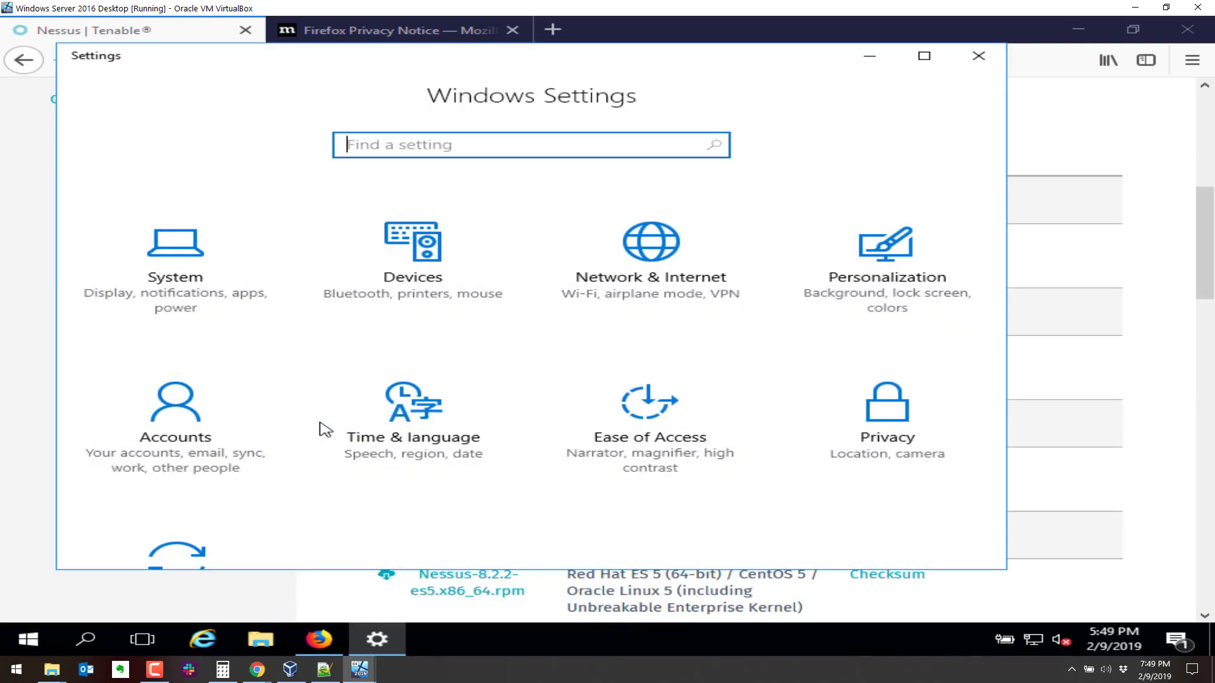
scroll(272, 422, "down", 2)
scroll(276, 425, "up", 2)
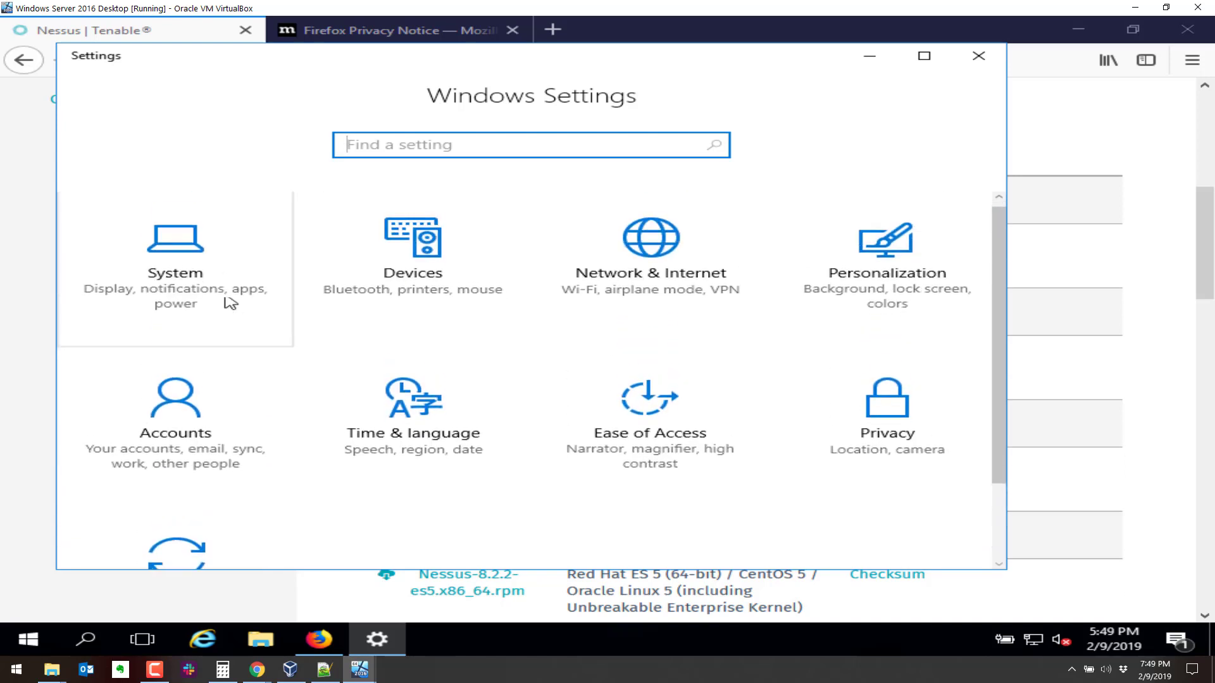
left_click(211, 266)
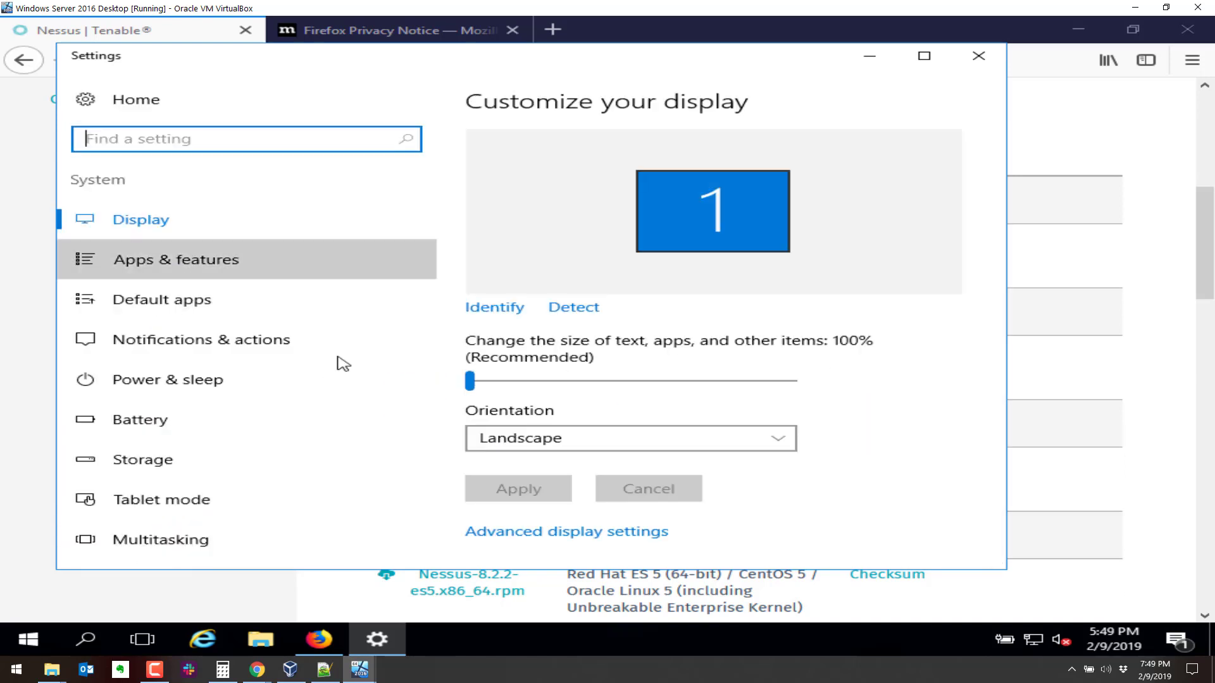
scroll(290, 379, "down", 3)
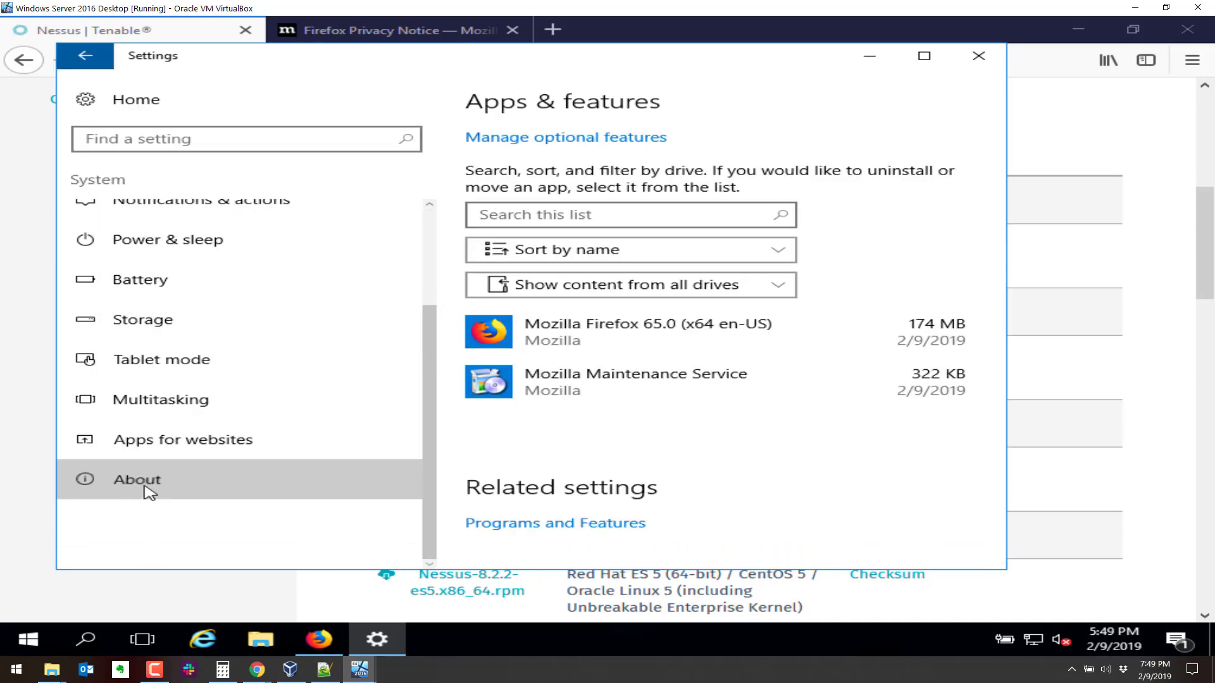
left_click(147, 487)
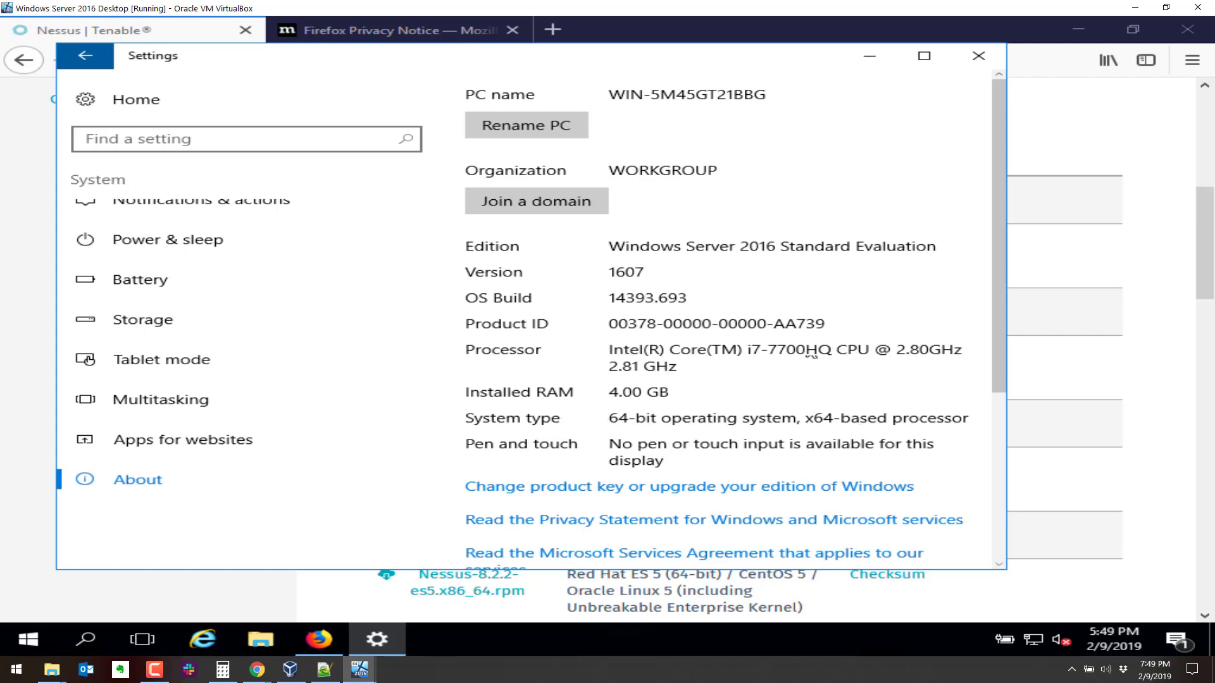
left_click(977, 60)
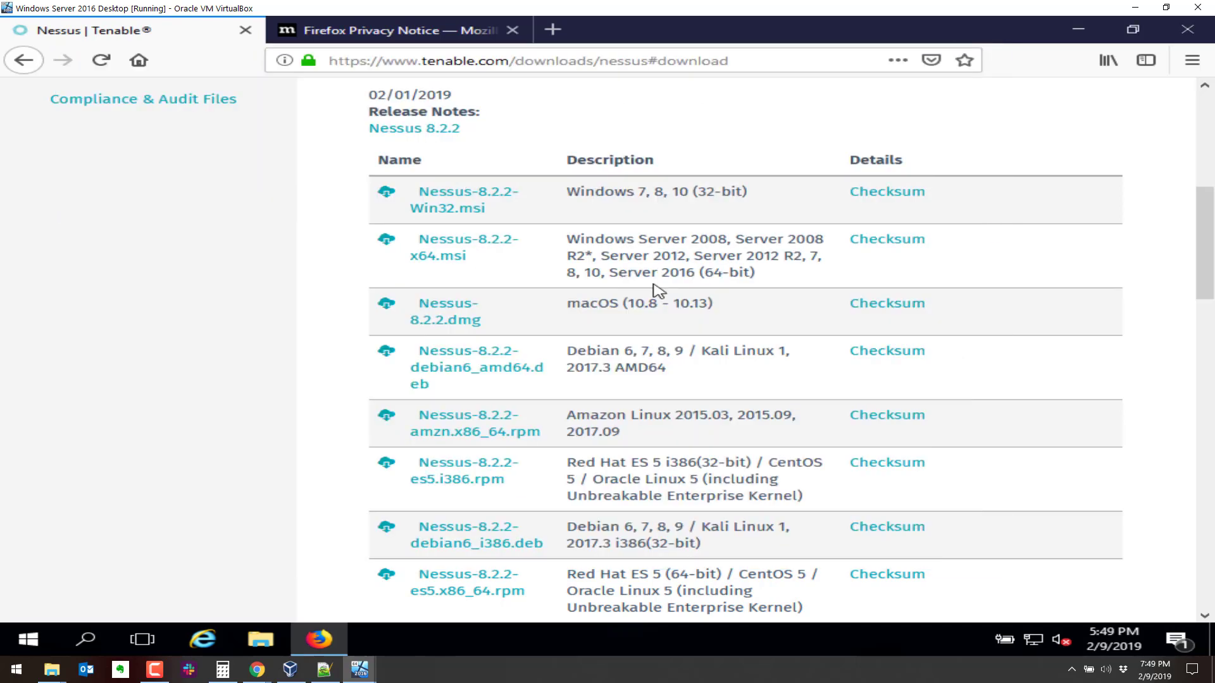
Step: Download Nessus-8.2.2-x64.msi, accepting the Tenable license and saving the file
left_click(457, 255)
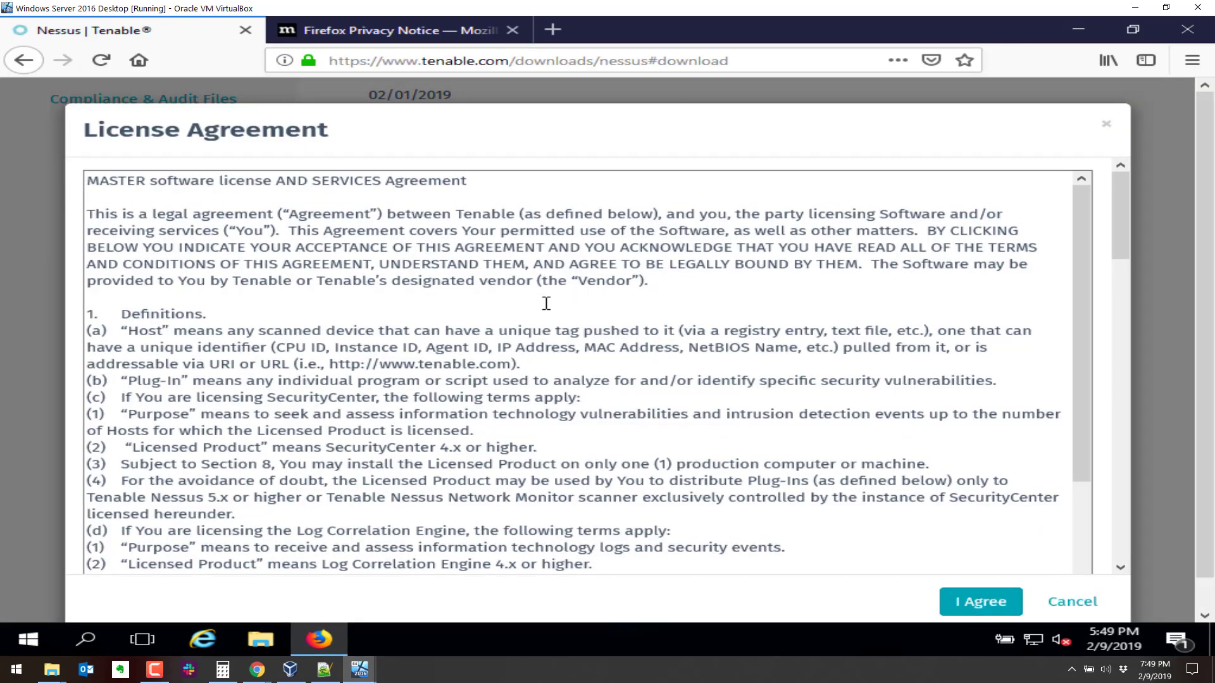
left_click(1006, 600)
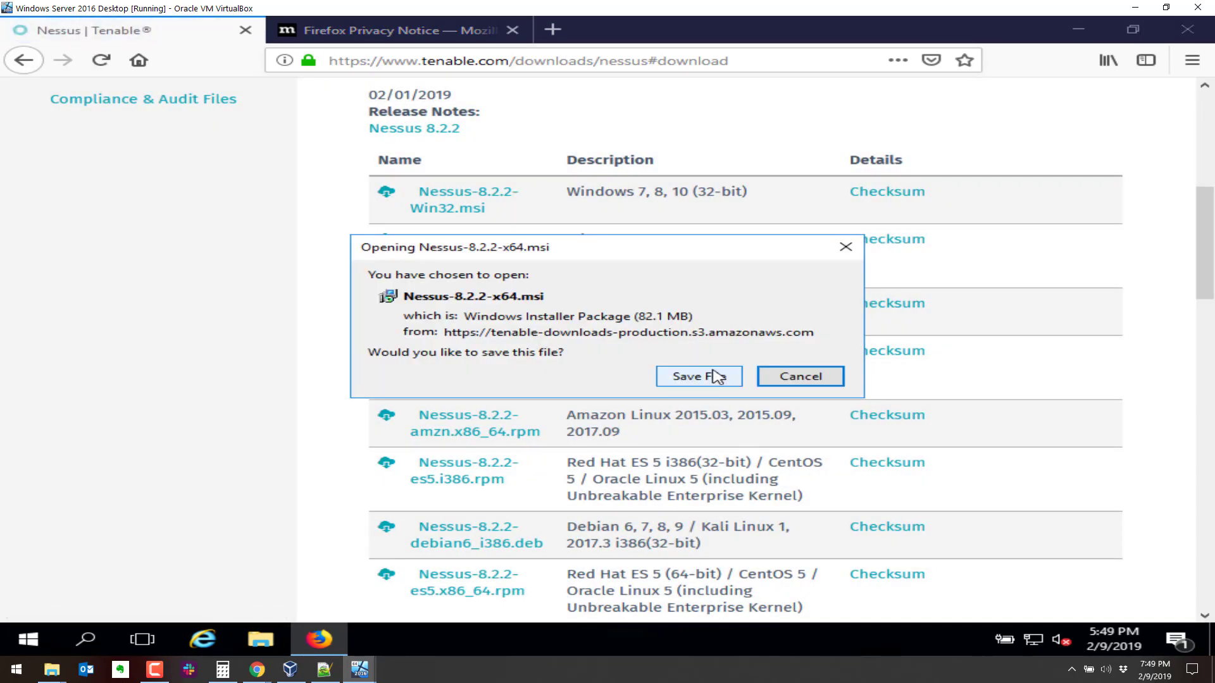
left_click(715, 379)
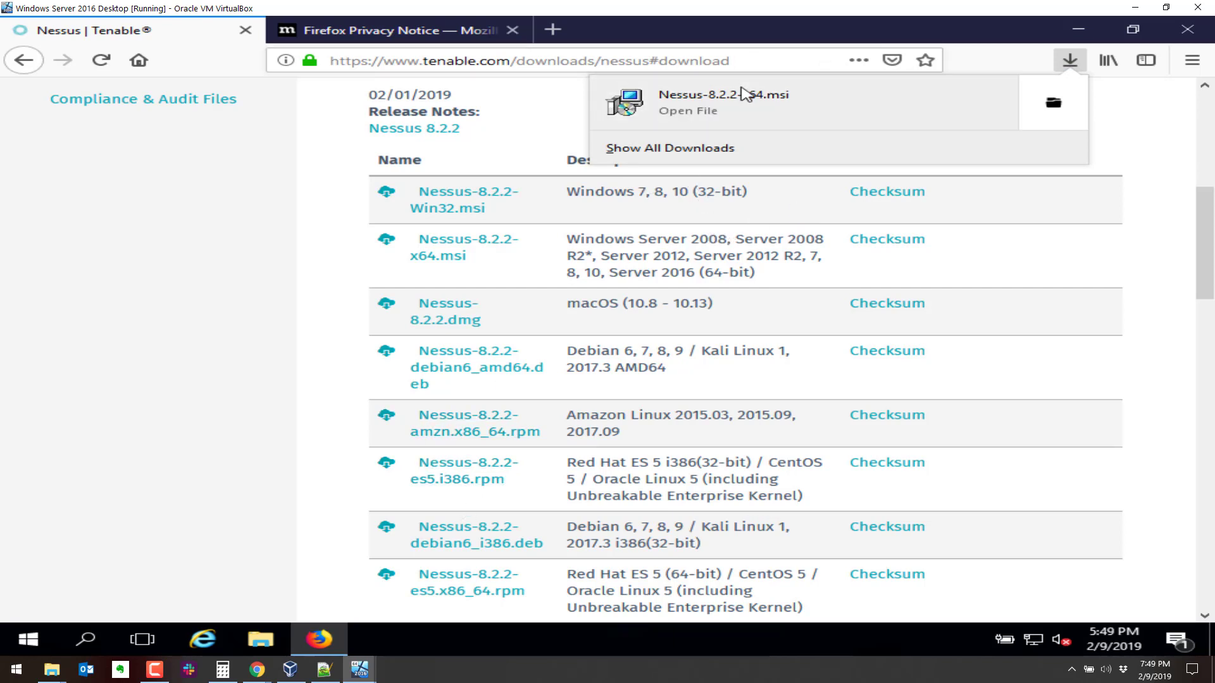
Step: Run the Nessus-8.2.2-x64.msi installer from the Downloads folder
left_click(1048, 107)
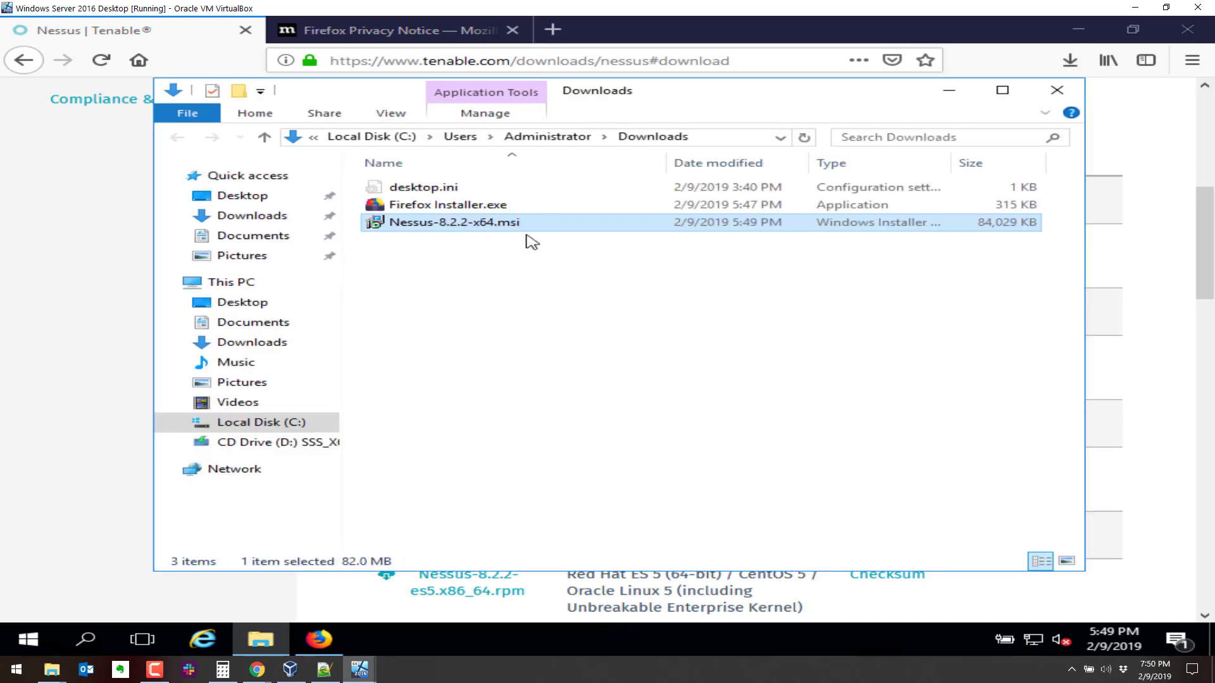
double_click(512, 223)
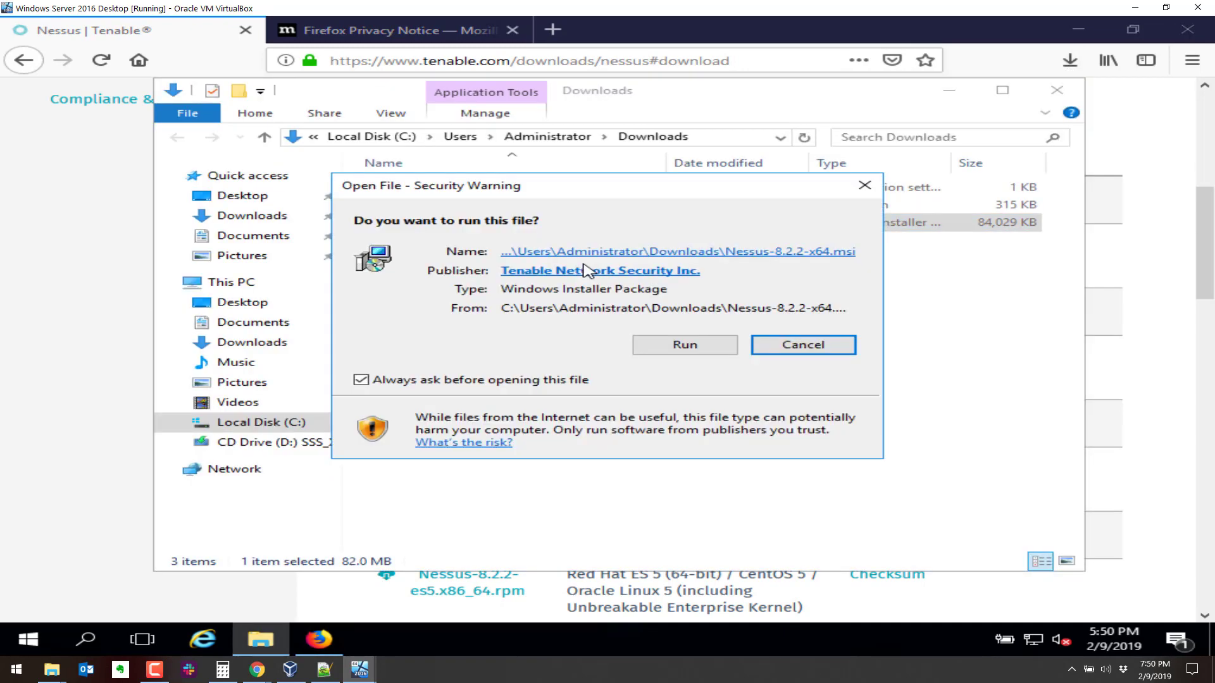
left_click(693, 347)
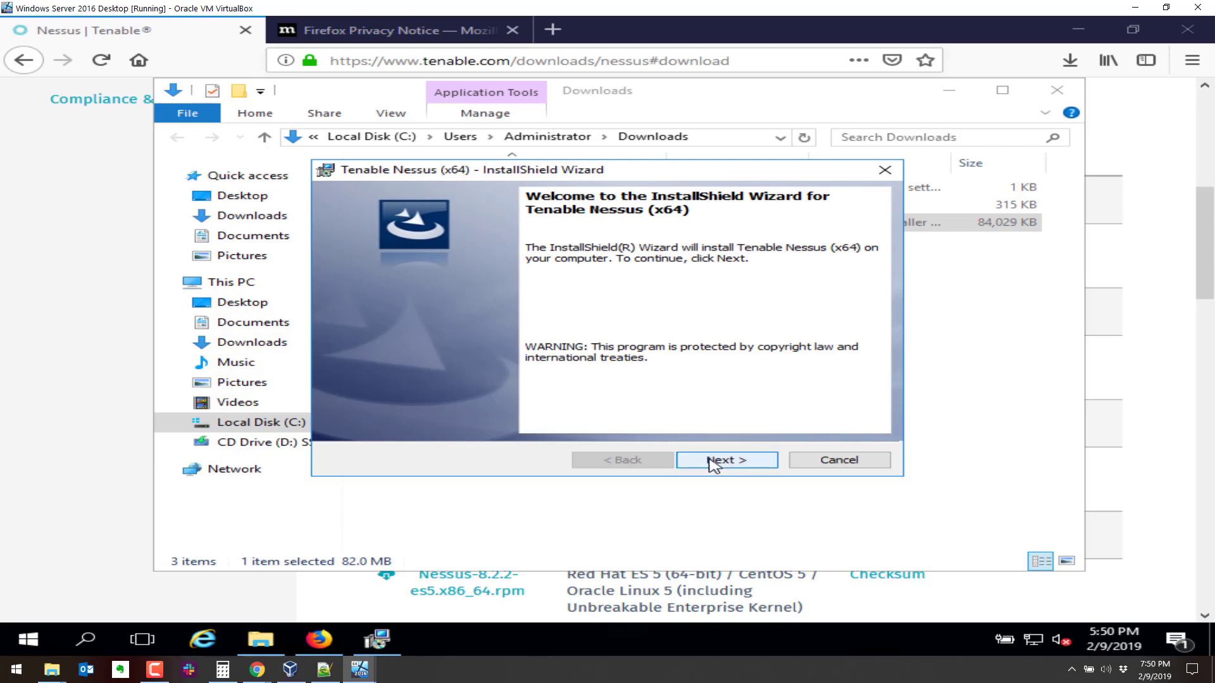
Step: Accept the Nessus license and install to C:\Program Files\Tenable\Nessus\ with default settings
left_click(716, 459)
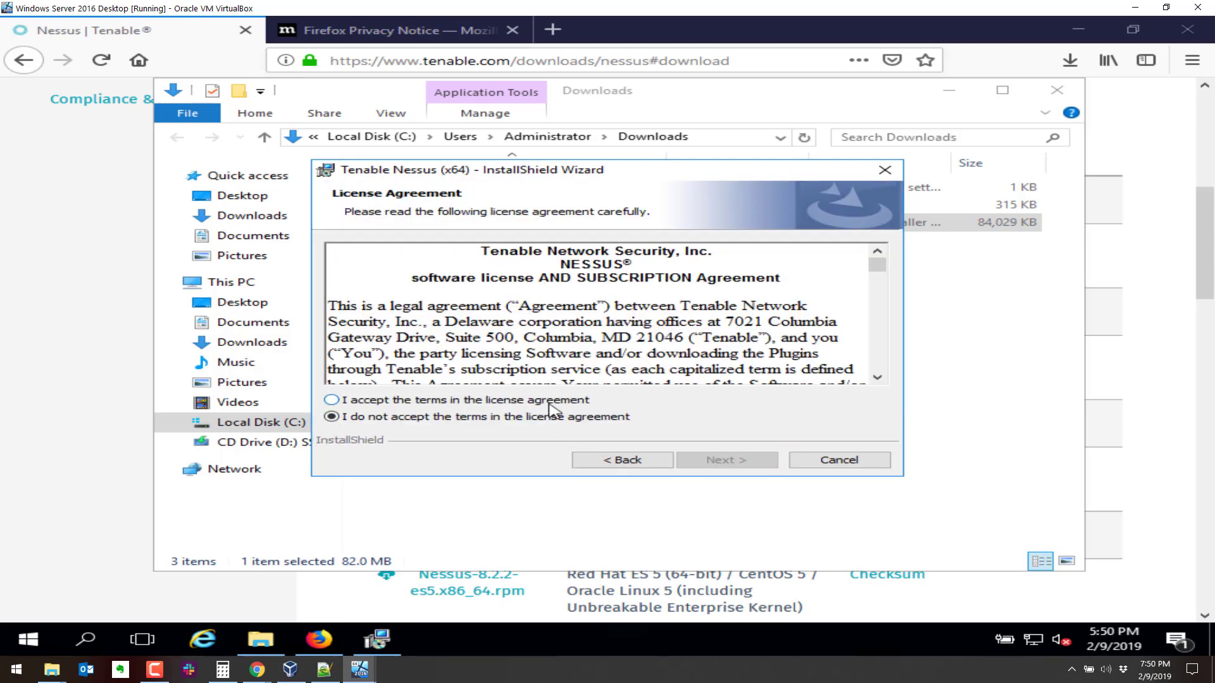
left_click(551, 401)
left_click(711, 468)
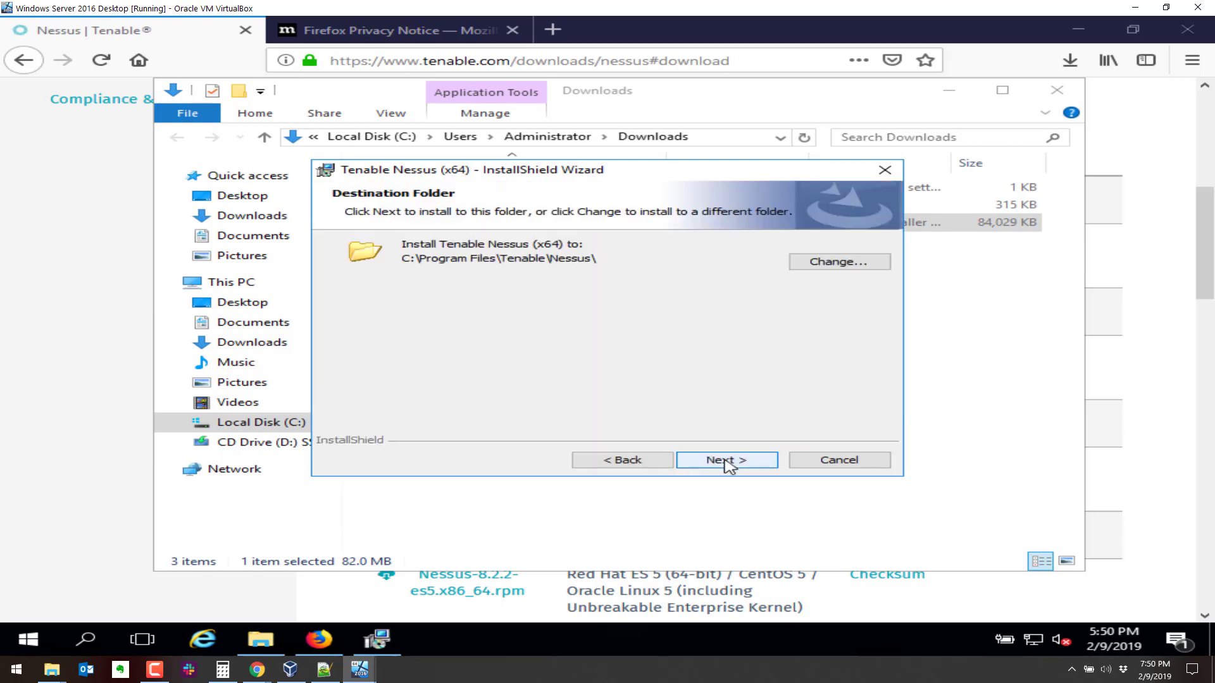
left_click(725, 461)
left_click(737, 461)
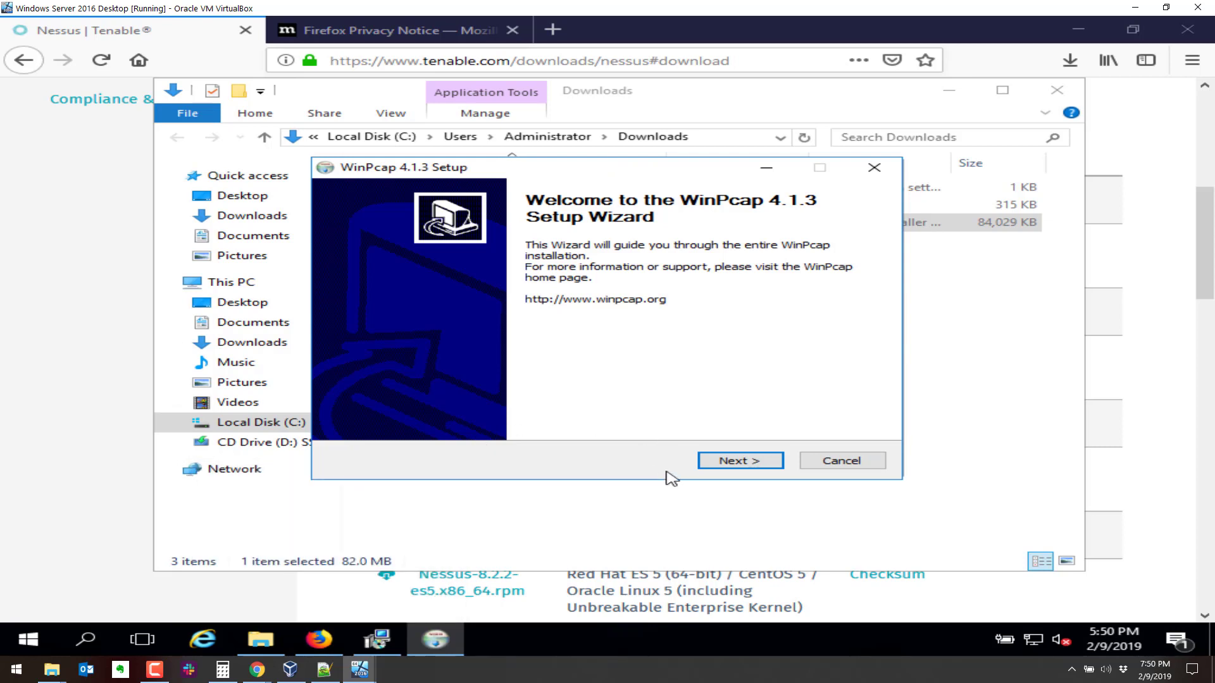
Step: Install WinPcap 4.1.3 with its driver starting at boot, then finish its wizard
left_click(720, 463)
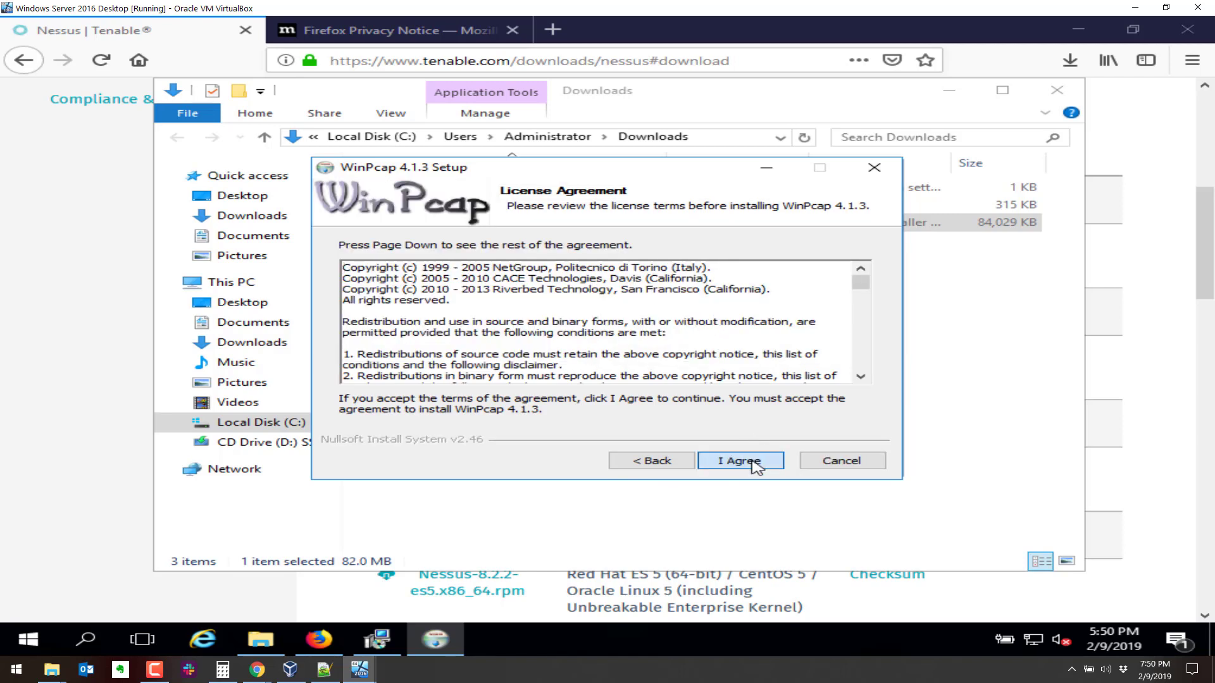
left_click(753, 465)
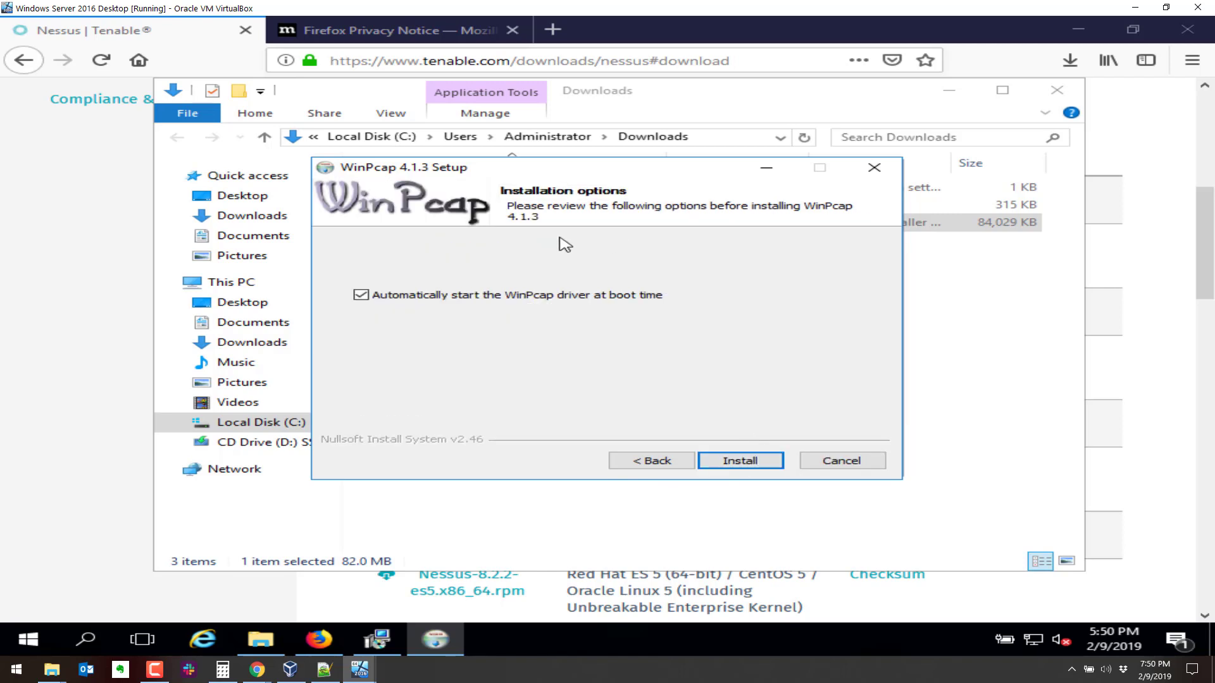
left_click(734, 457)
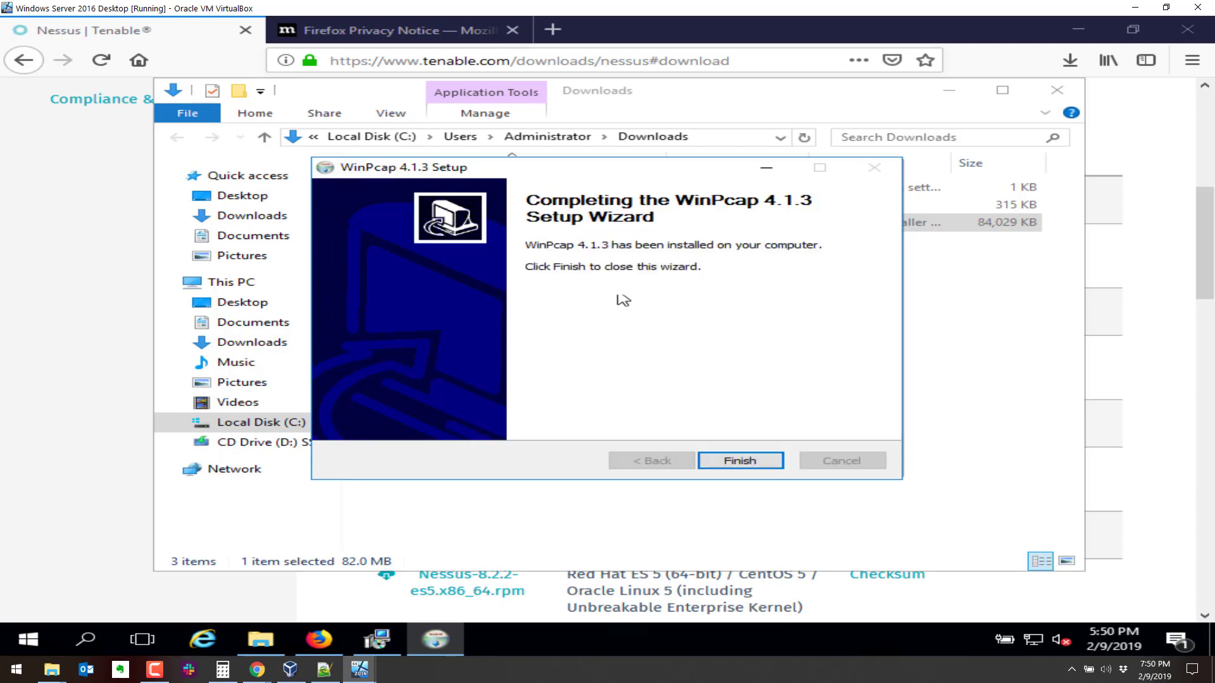
left_click(742, 465)
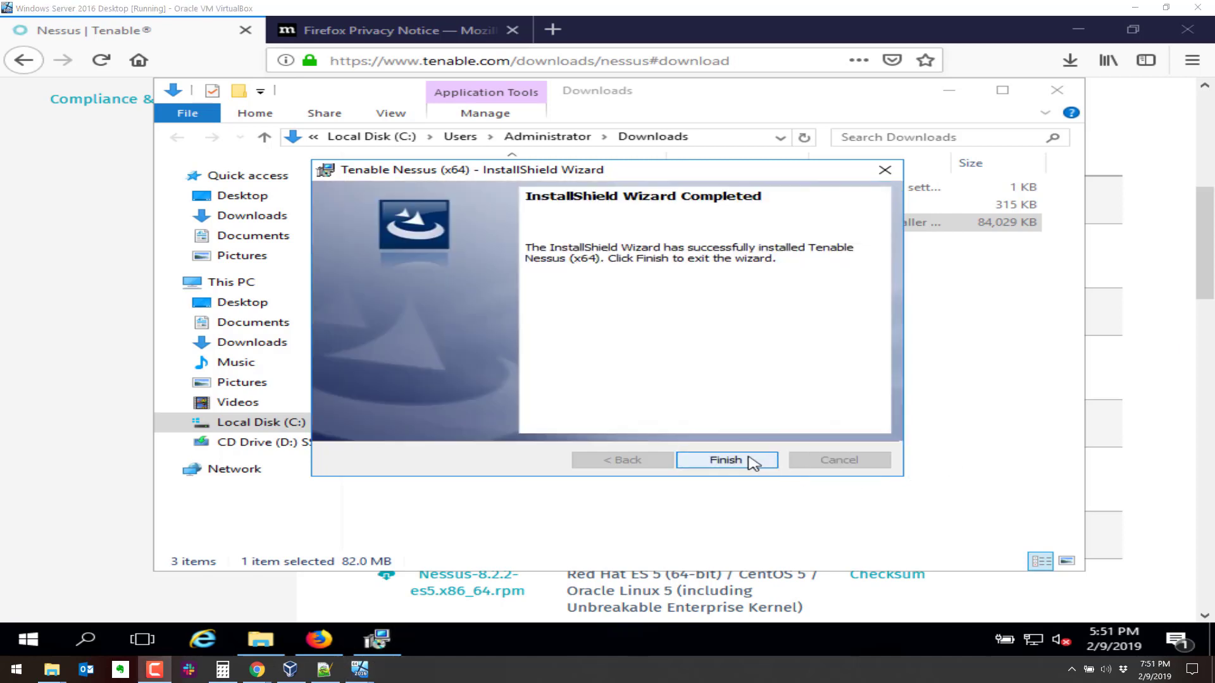
Step: Finish the Nessus installer, dismiss the localhost open prompt, and close the Downloads folder
left_click(752, 462)
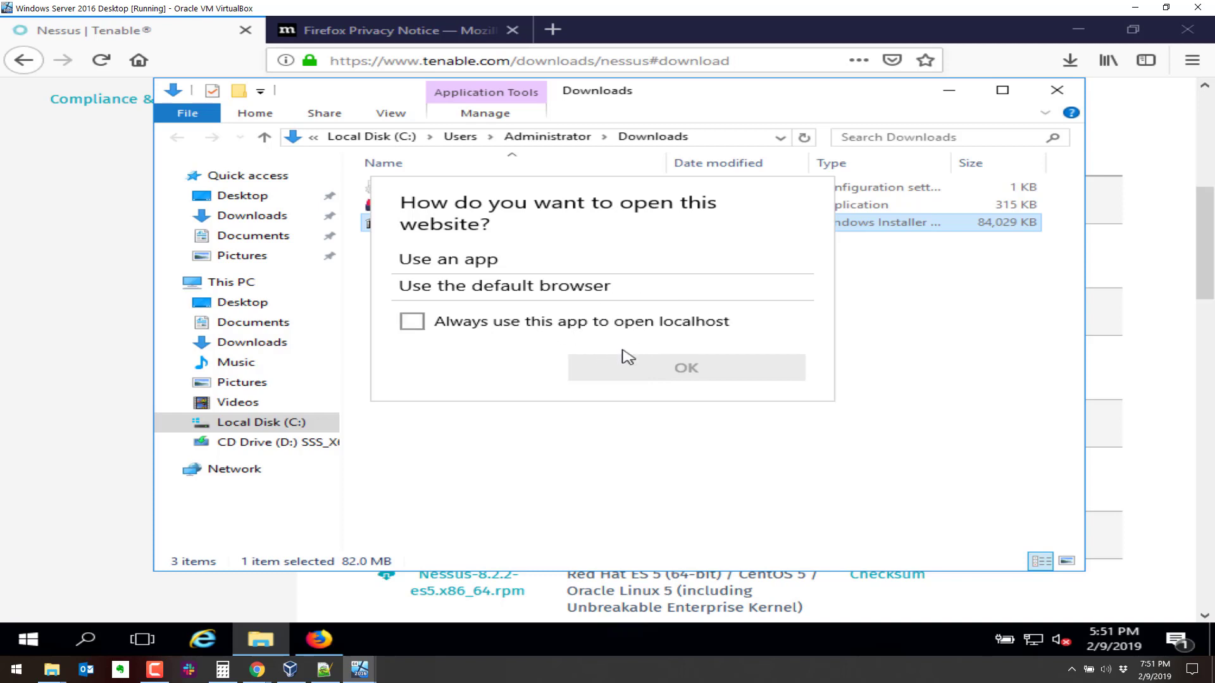
left_click(921, 343)
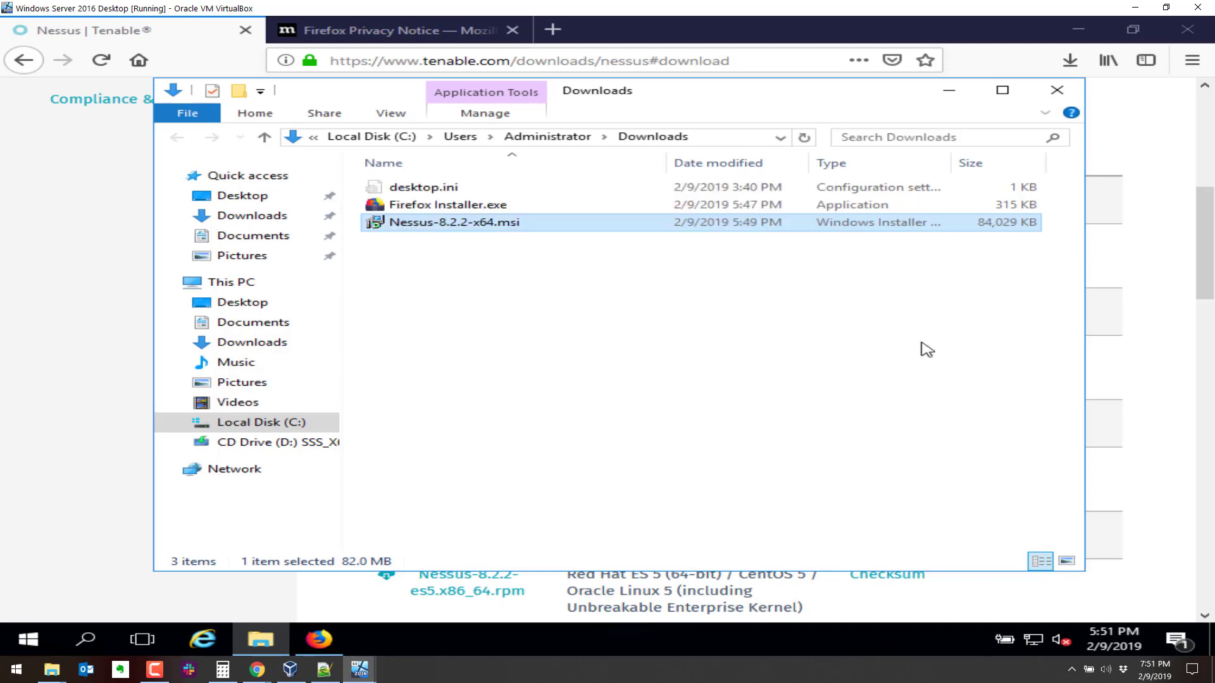
left_click(1049, 95)
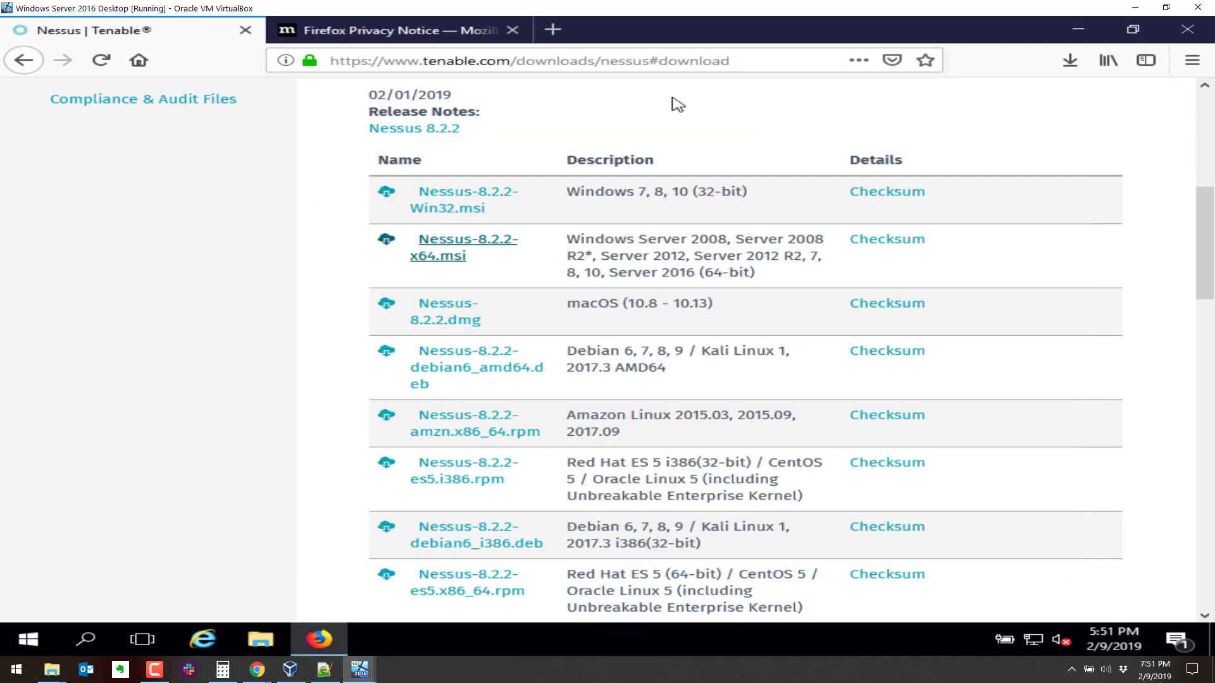
left_click(588, 62)
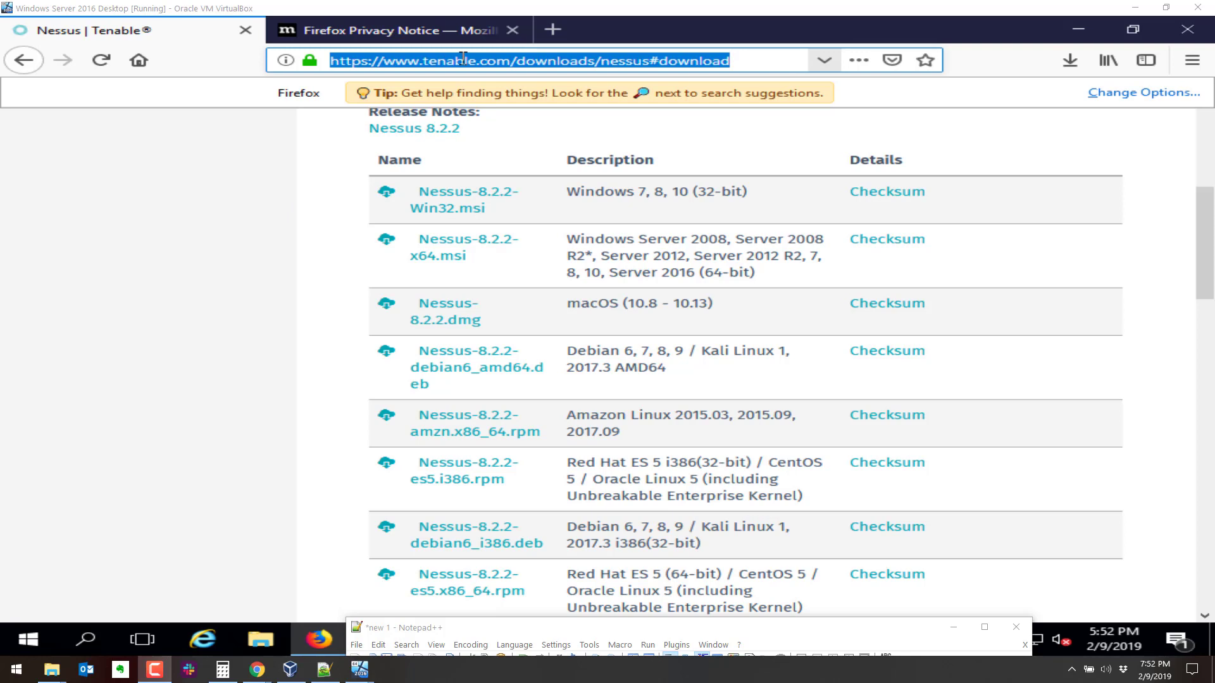
left_click(454, 57)
type("h")
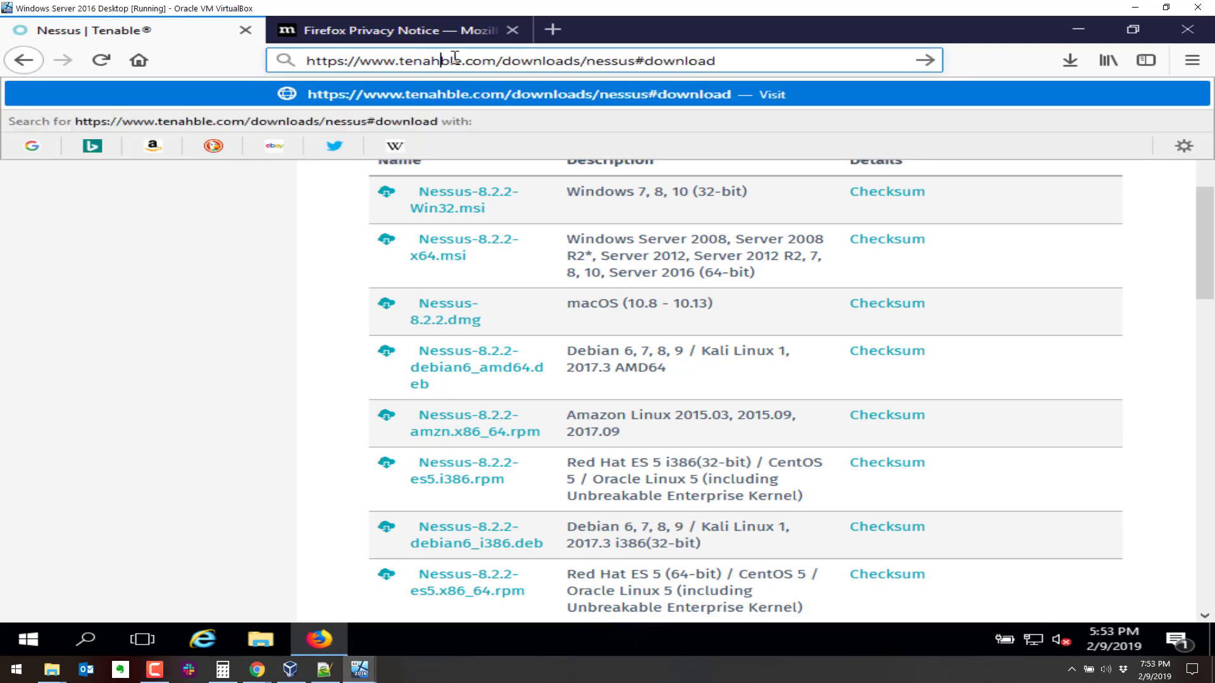
left_click_drag(789, 59, 256, 64)
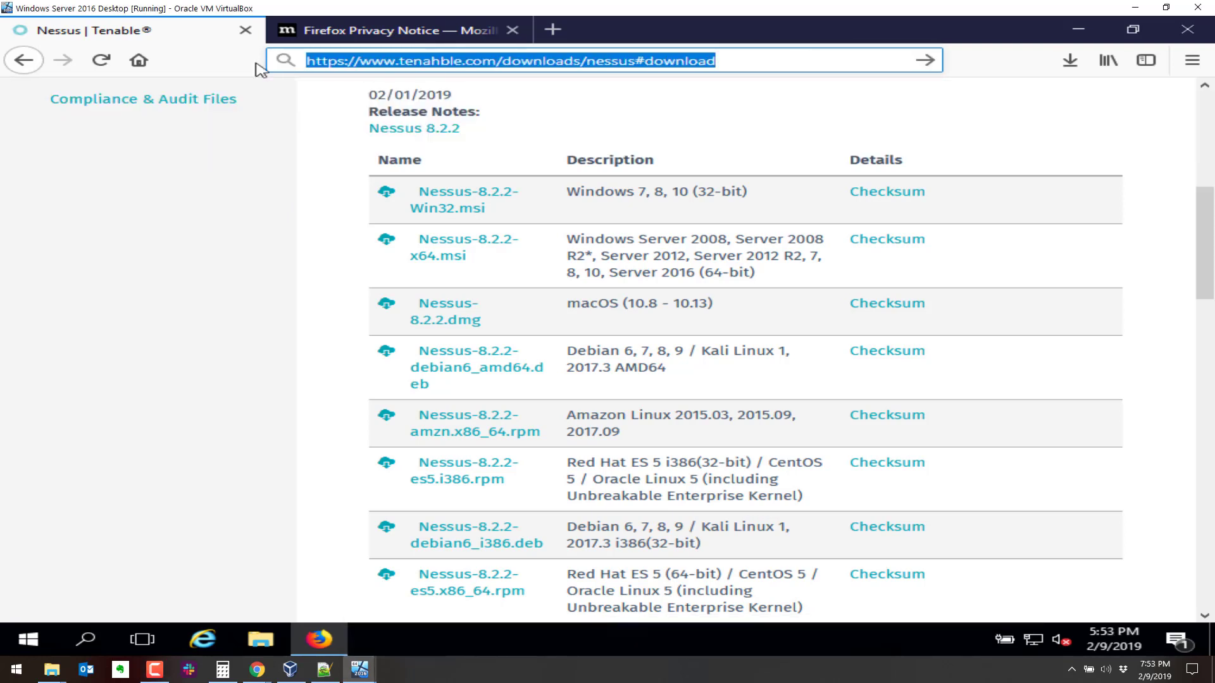
type("https:/")
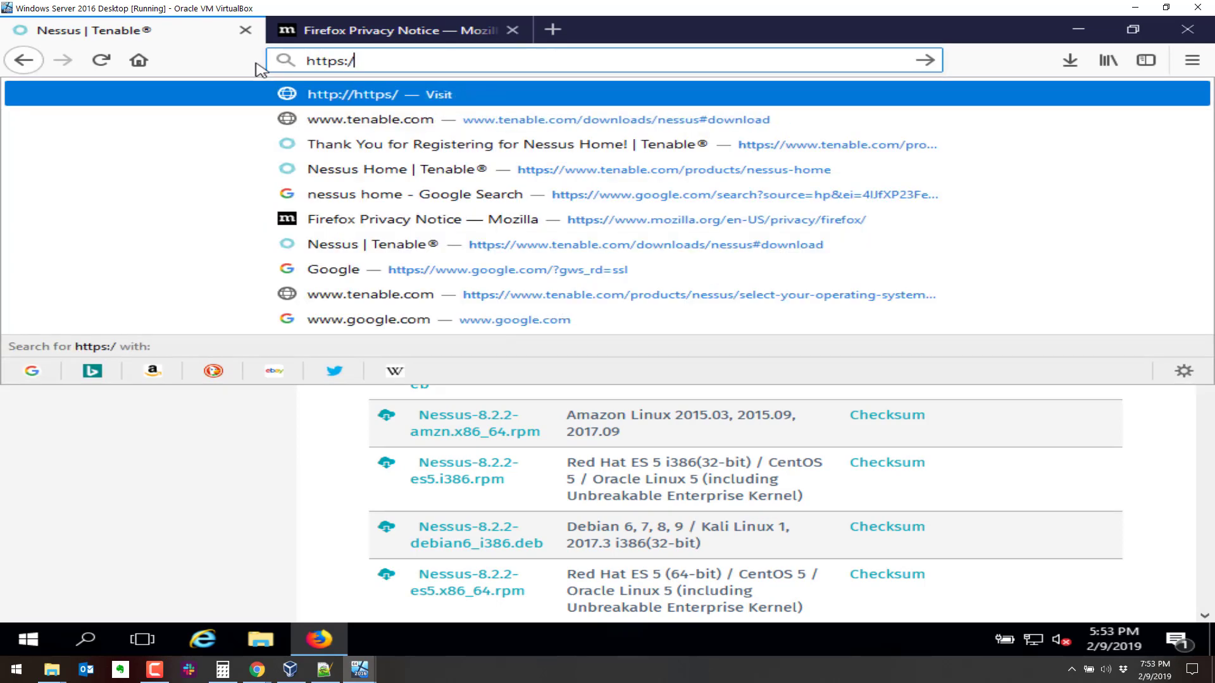
type("/localhost")
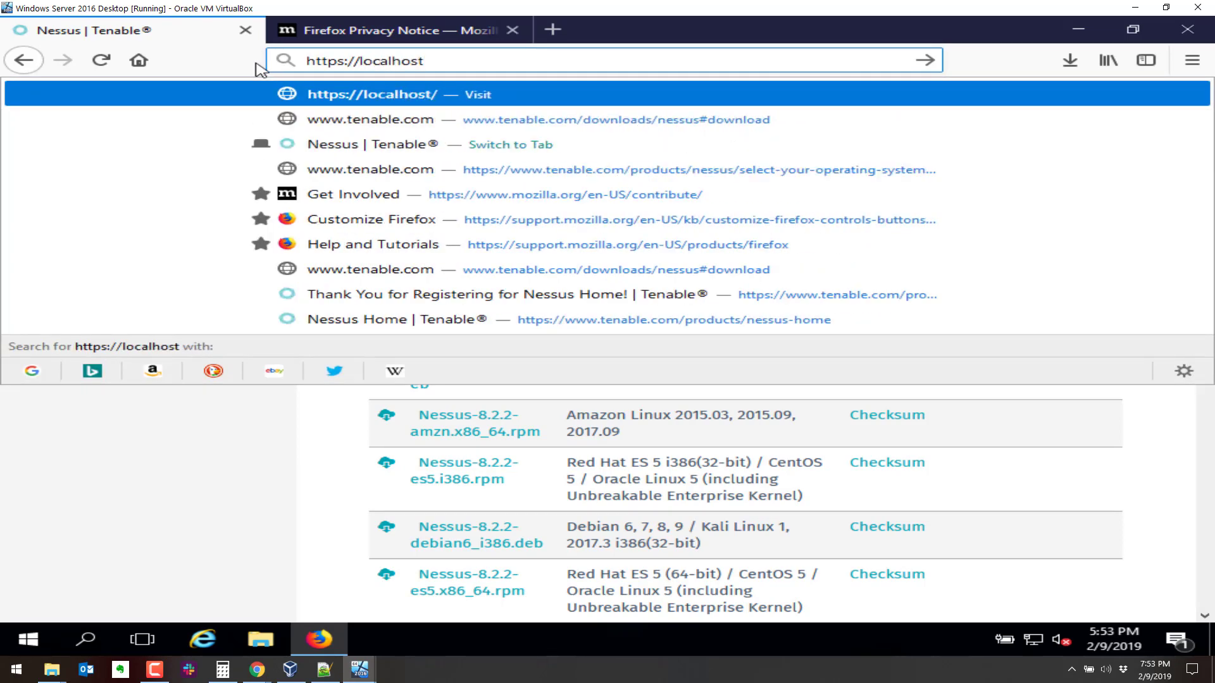
type(":8834")
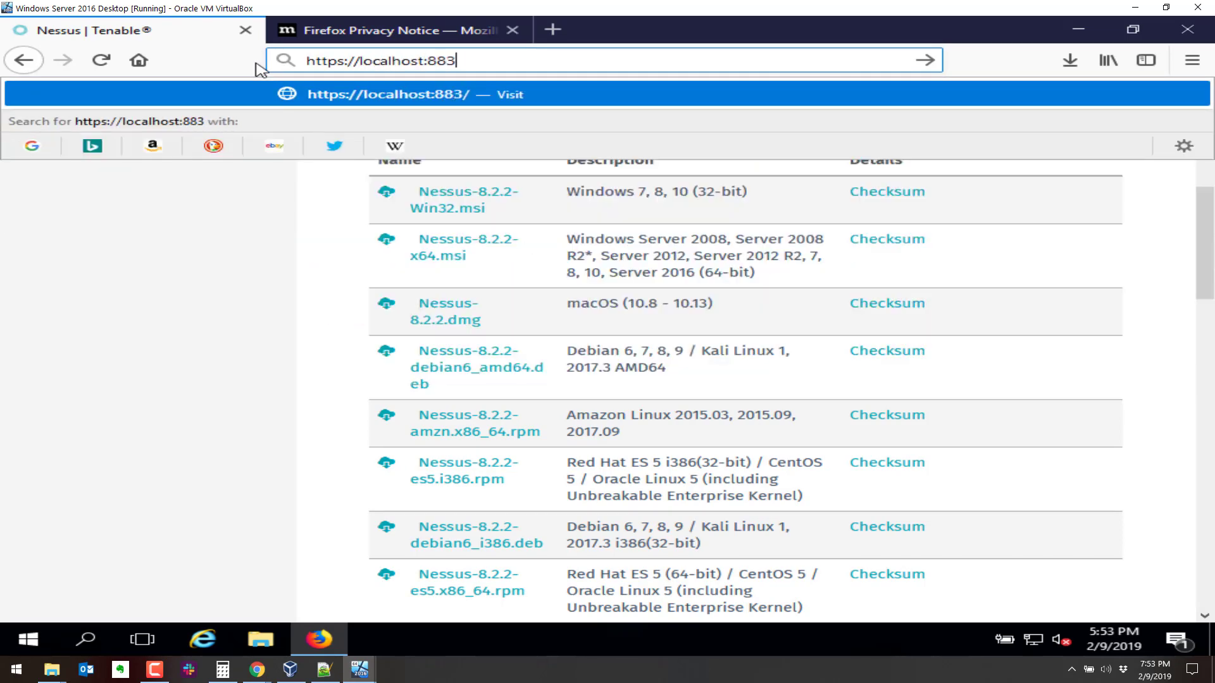
key("Return")
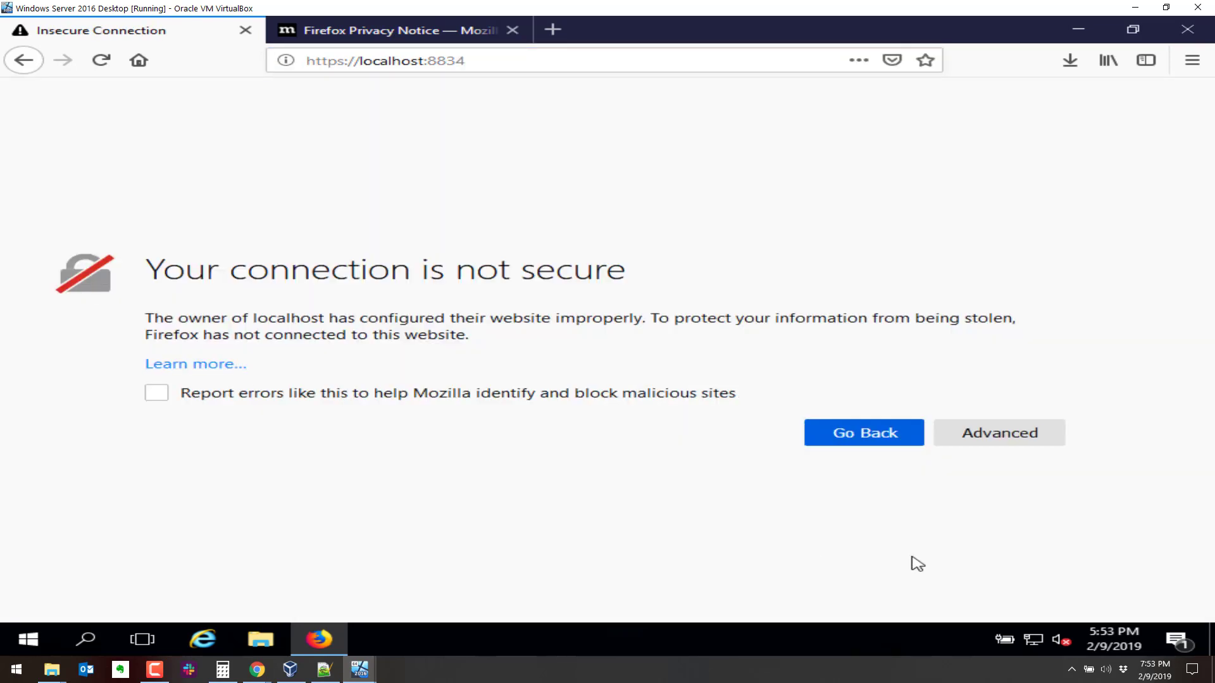
Step: Add and confirm a Firefox security exception for localhost:8834
left_click(982, 443)
scroll(639, 415, "down", 3)
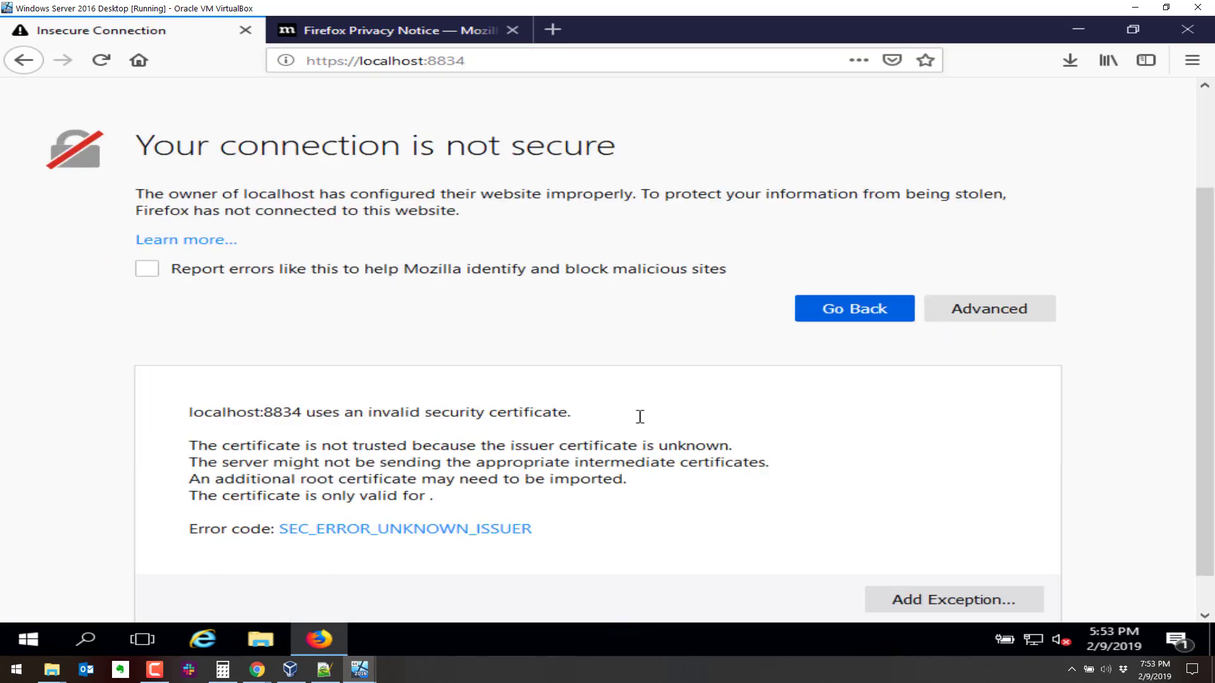
left_click(935, 559)
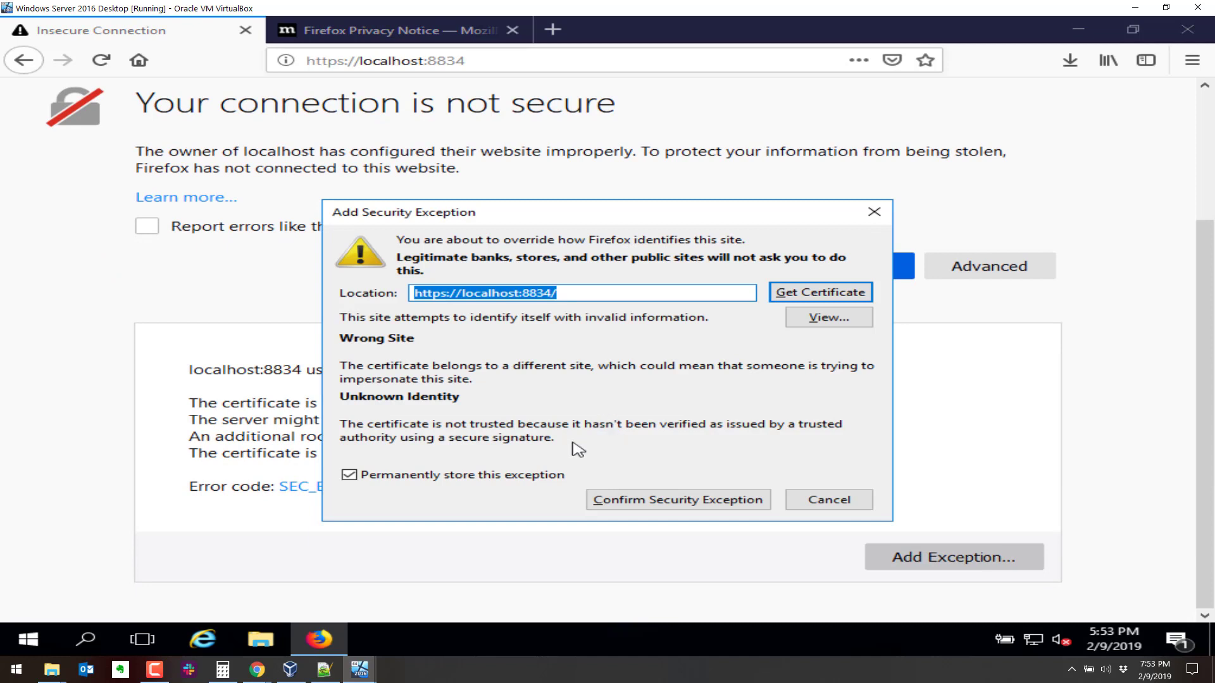
left_click(652, 499)
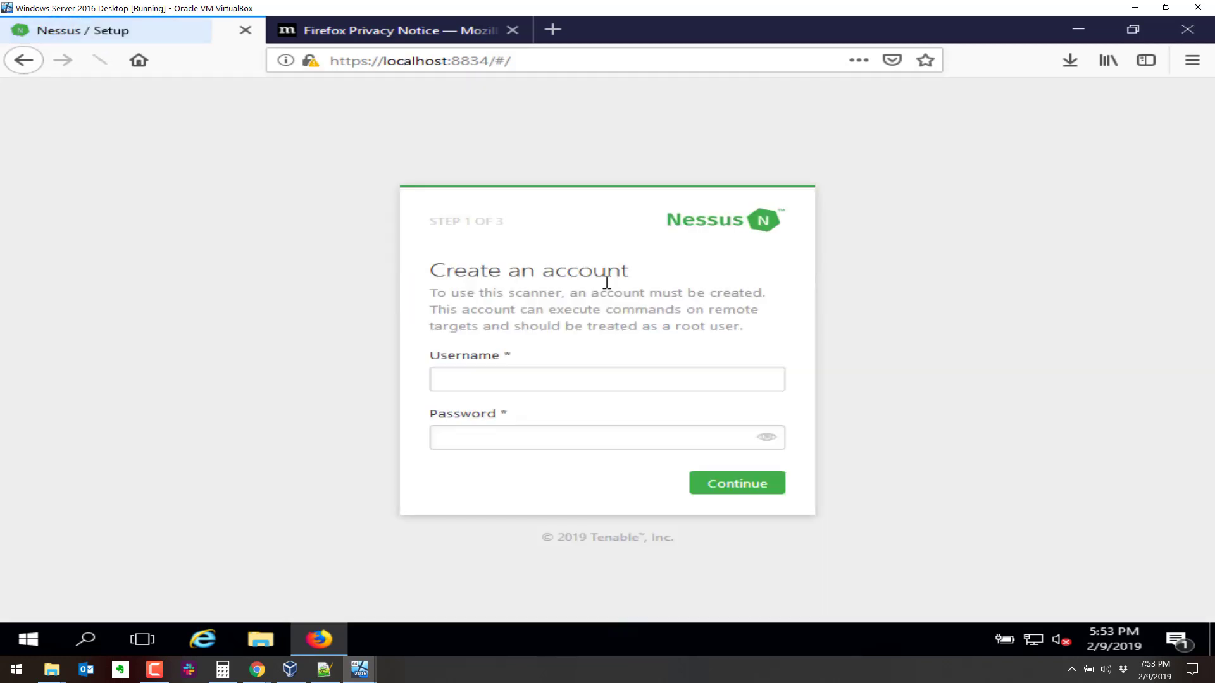
Step: Create the Nessus admin account with its password, declining Firefox's offer to save the login
left_click(516, 379)
type("adm")
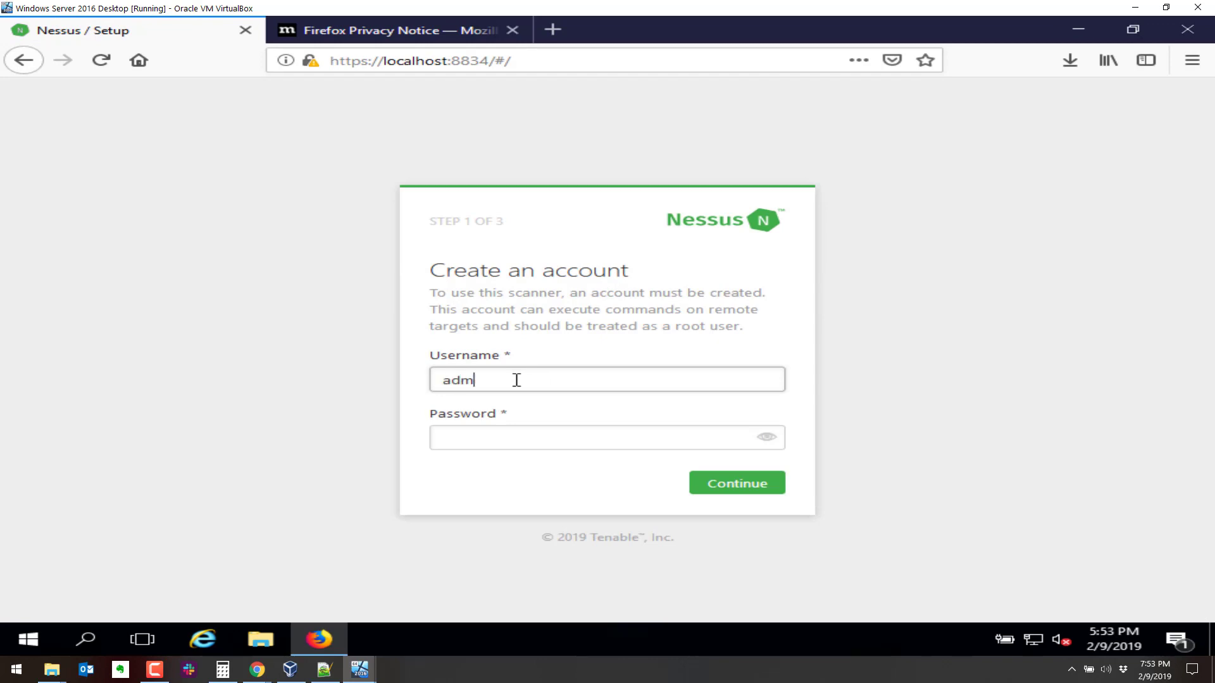
type("in")
key("Tab")
key("Return")
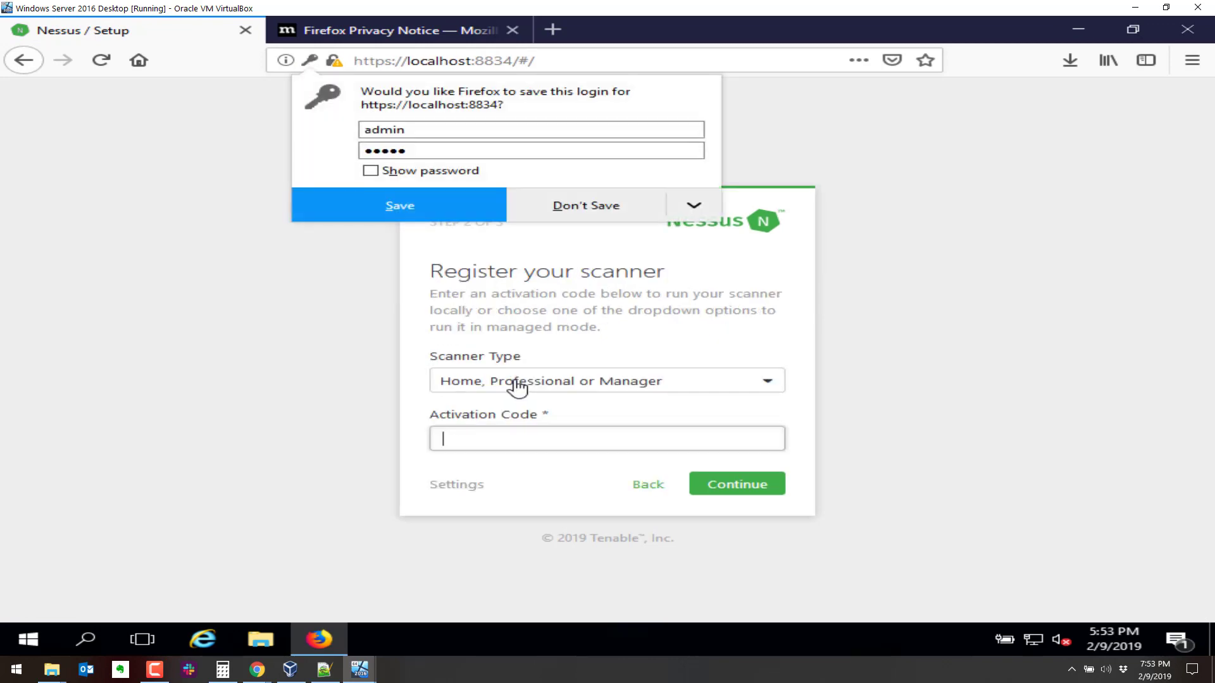
left_click(595, 208)
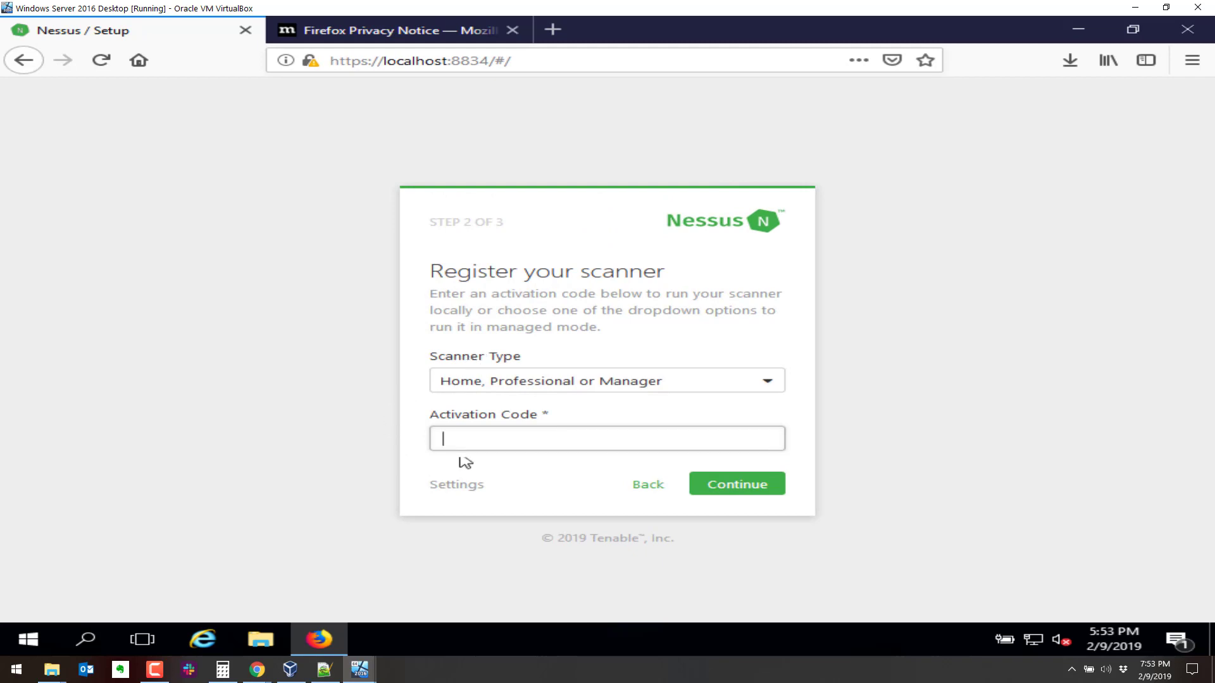
Step: Select the activation code in Notepad++ and focus Nessus's Activation Code field
left_click(324, 669)
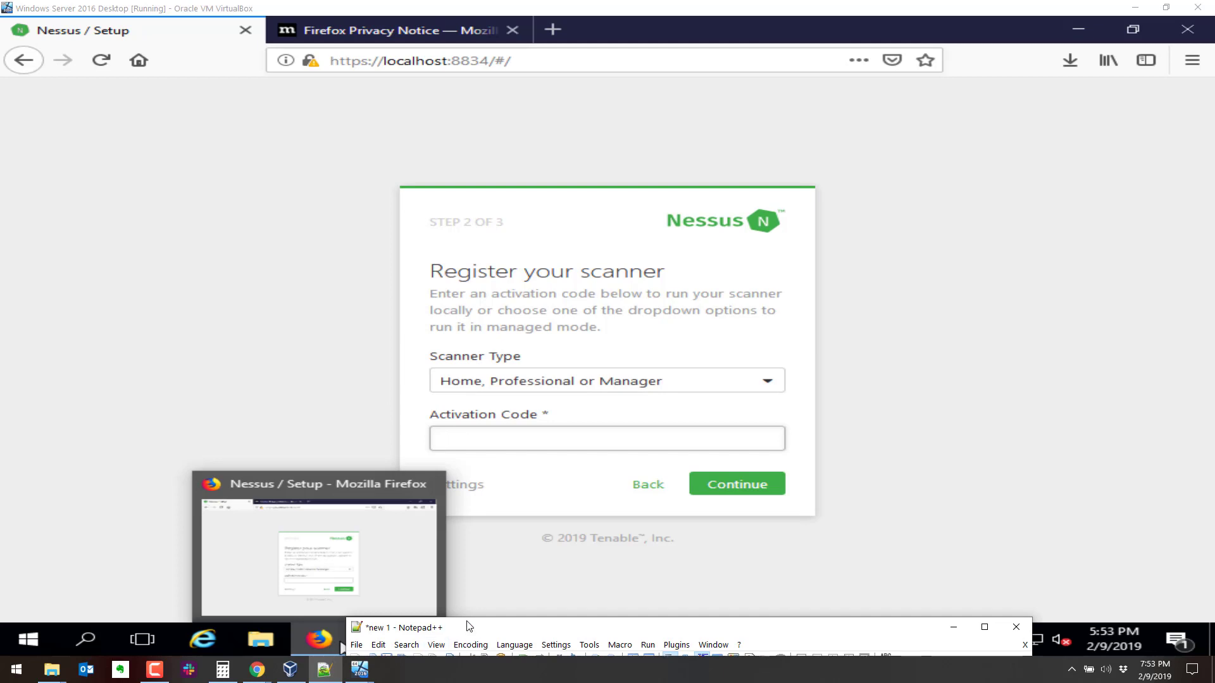
left_click_drag(467, 624, 406, 246)
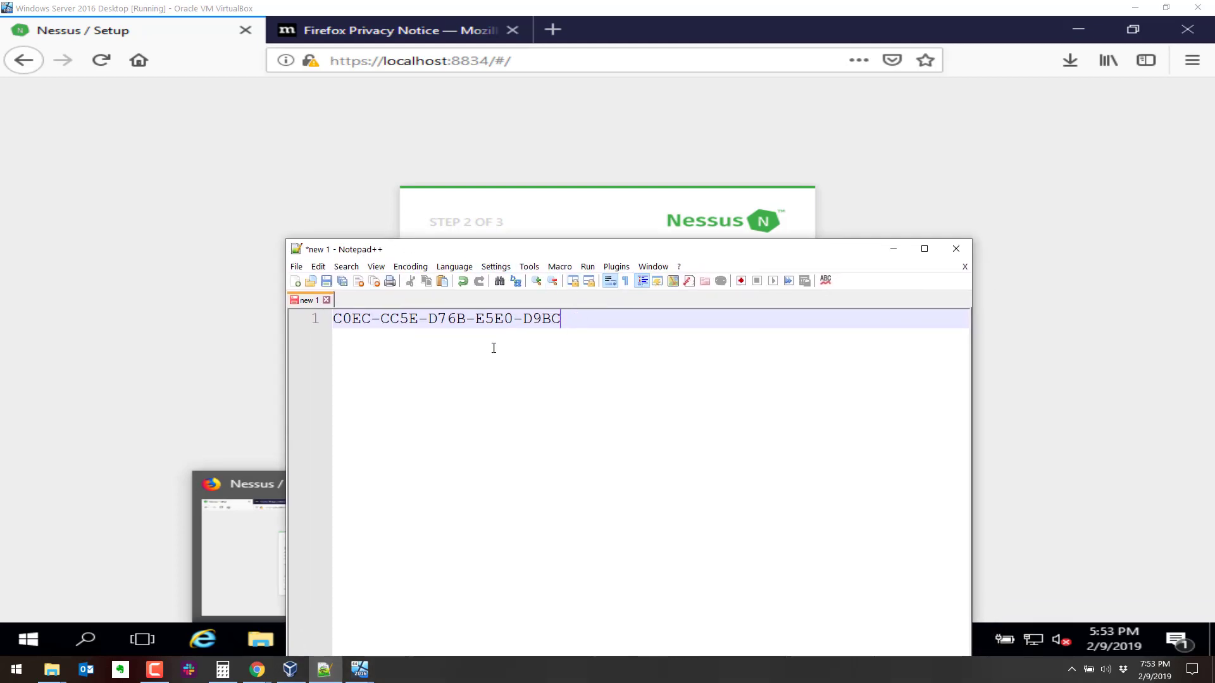
left_click_drag(339, 338, 336, 325)
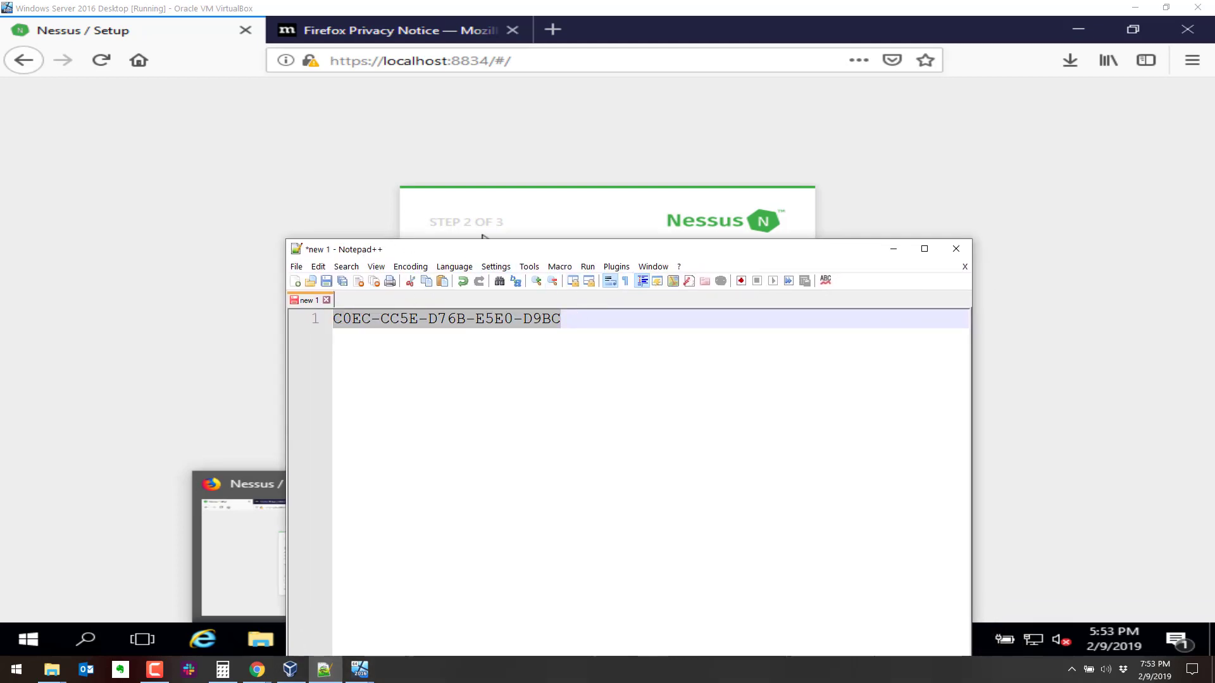
left_click(483, 235)
left_click(504, 441)
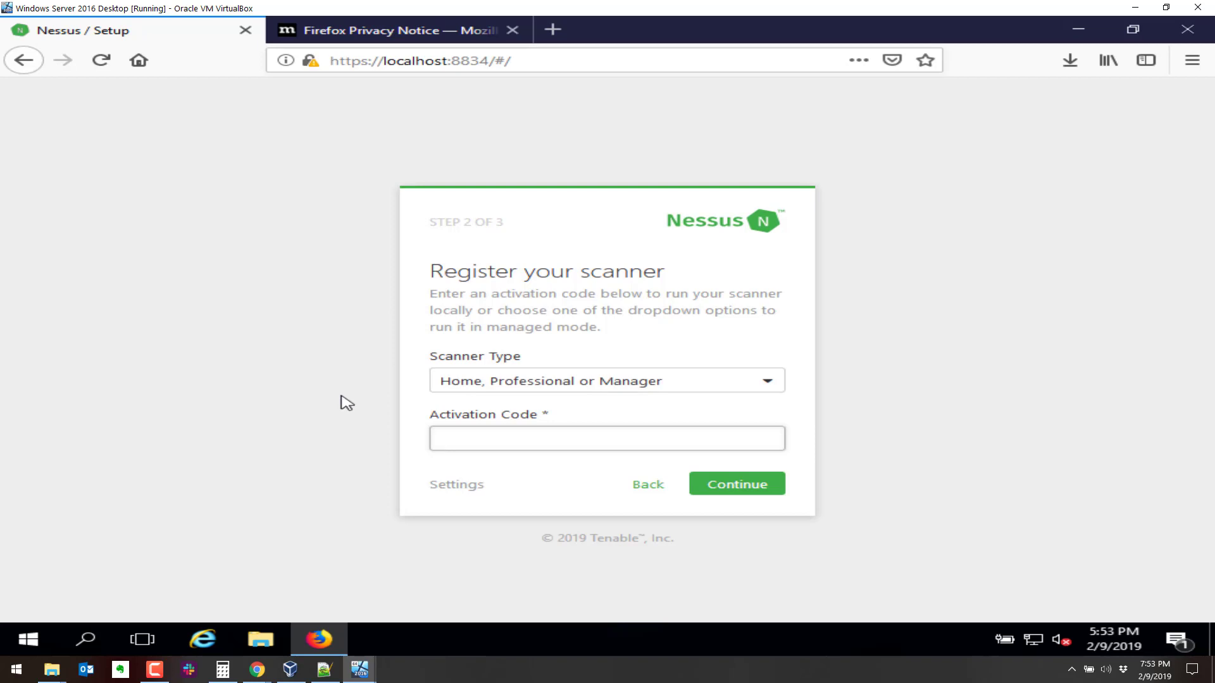
Step: Rearrange the VM and Notepad++ windows so the activation code is visible beside the field
left_click(370, 671)
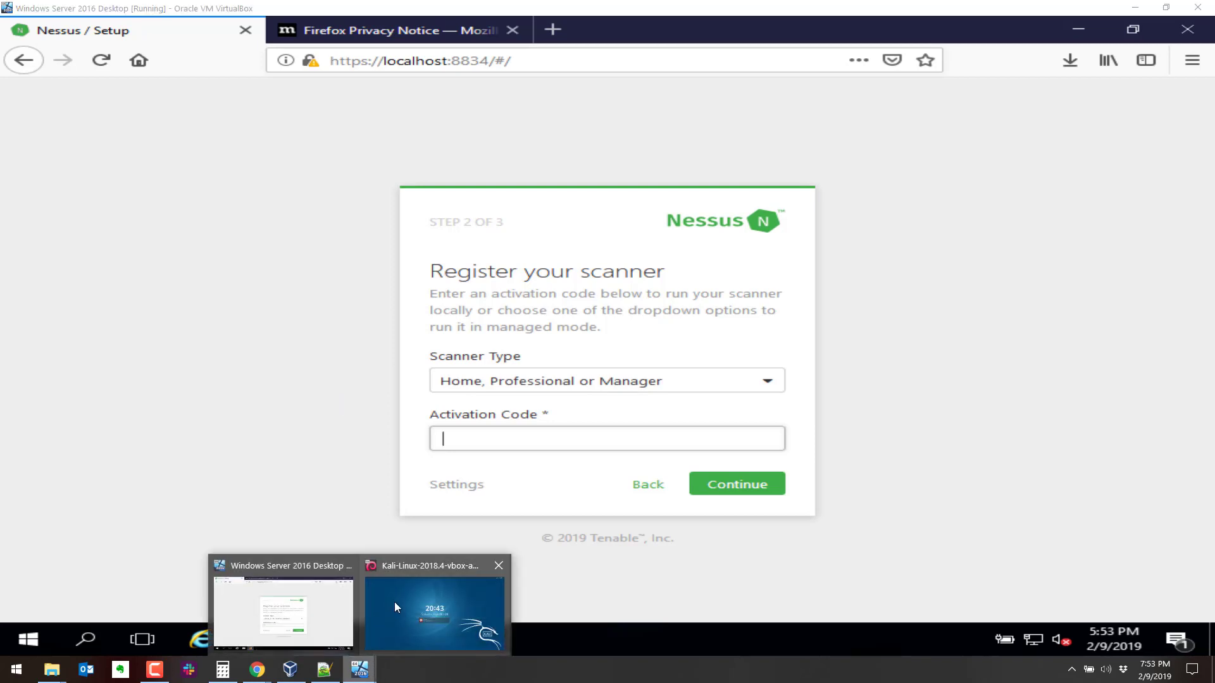
left_click(310, 593)
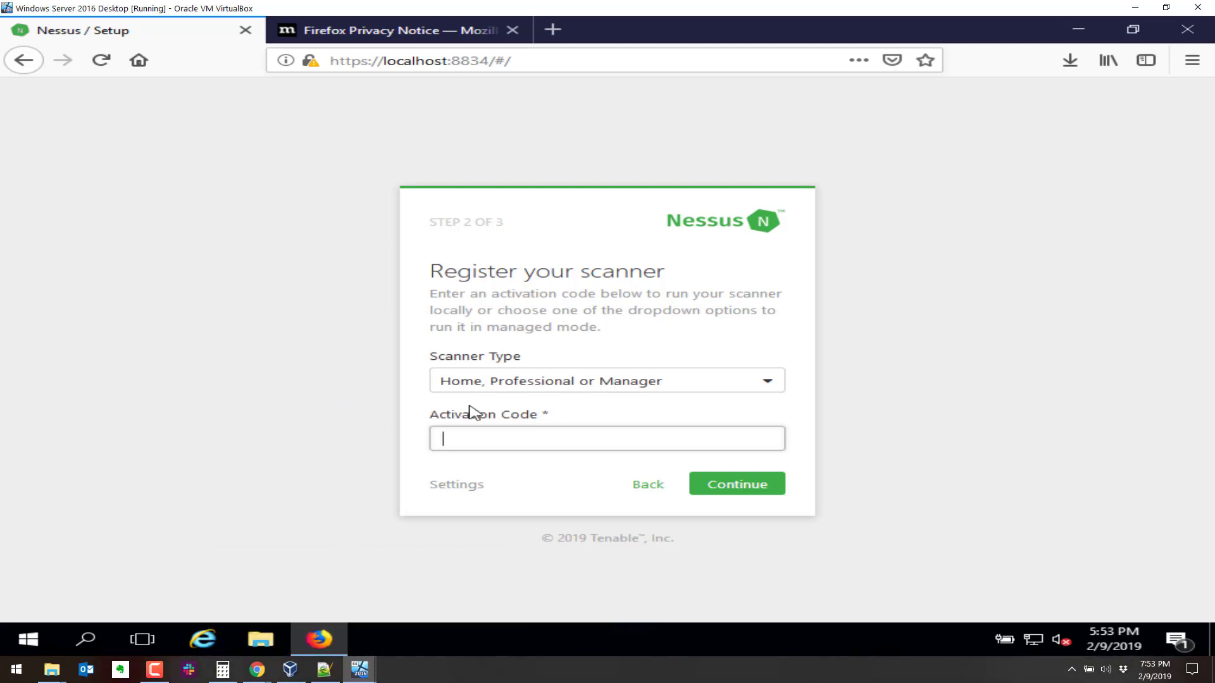
left_click(332, 675)
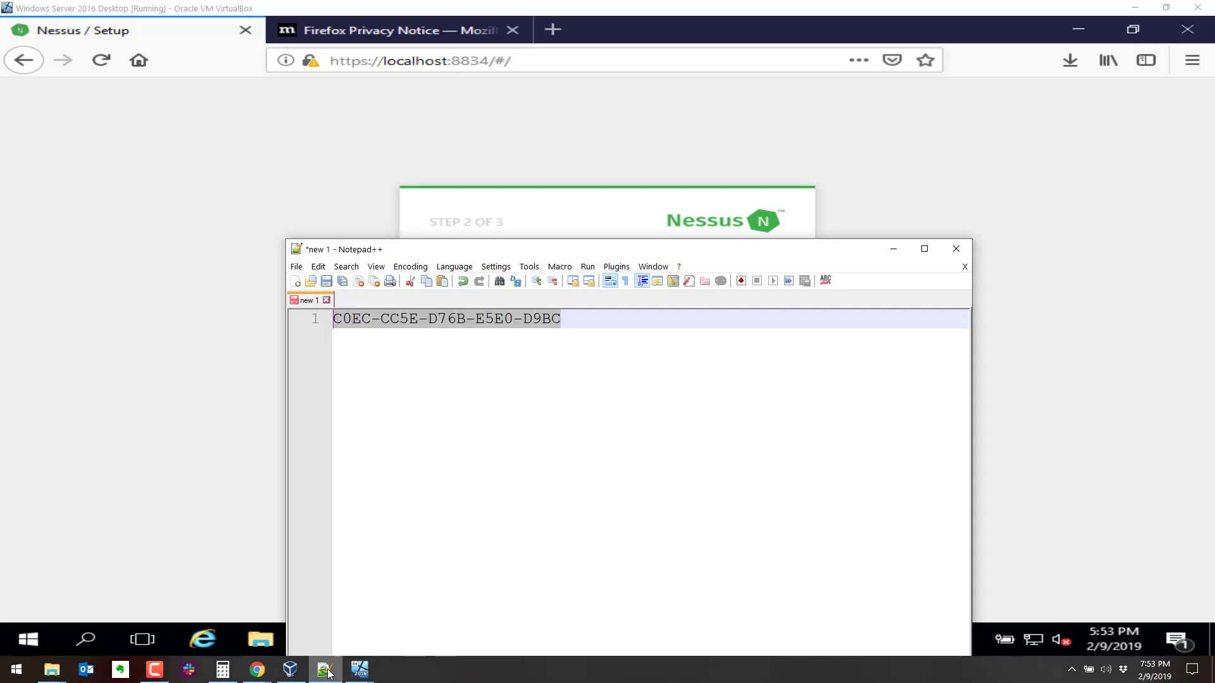
left_click_drag(595, 248, 662, 483)
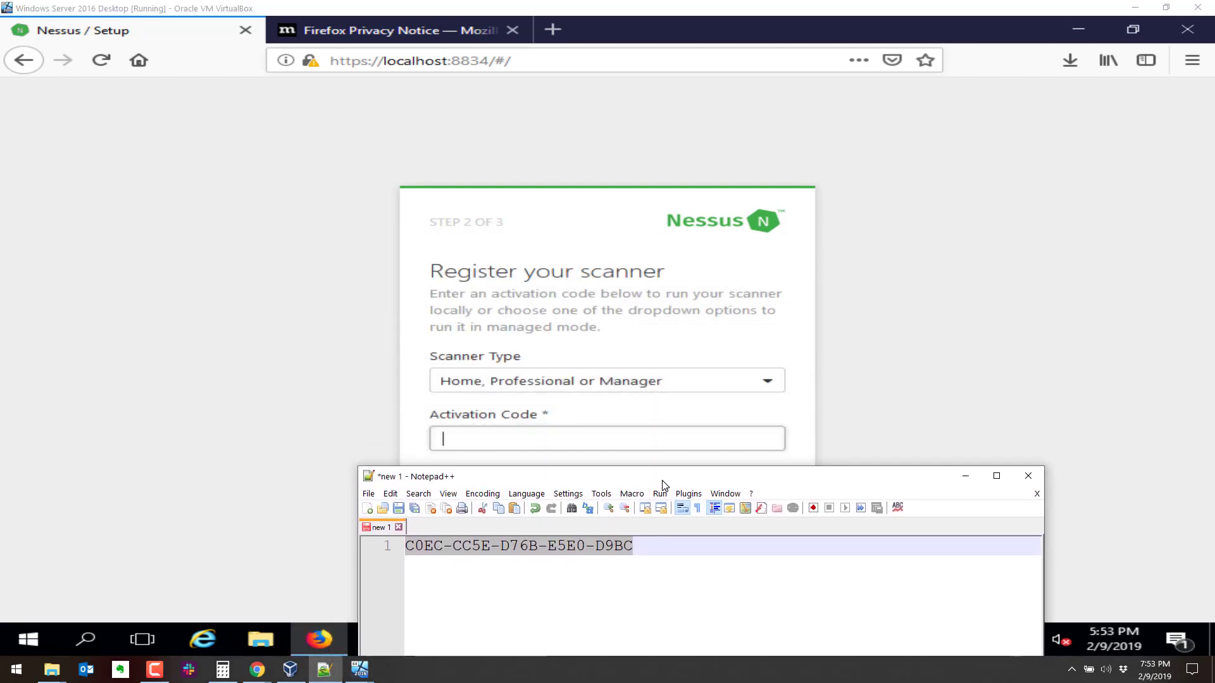
double_click(890, 9)
left_click(624, 629)
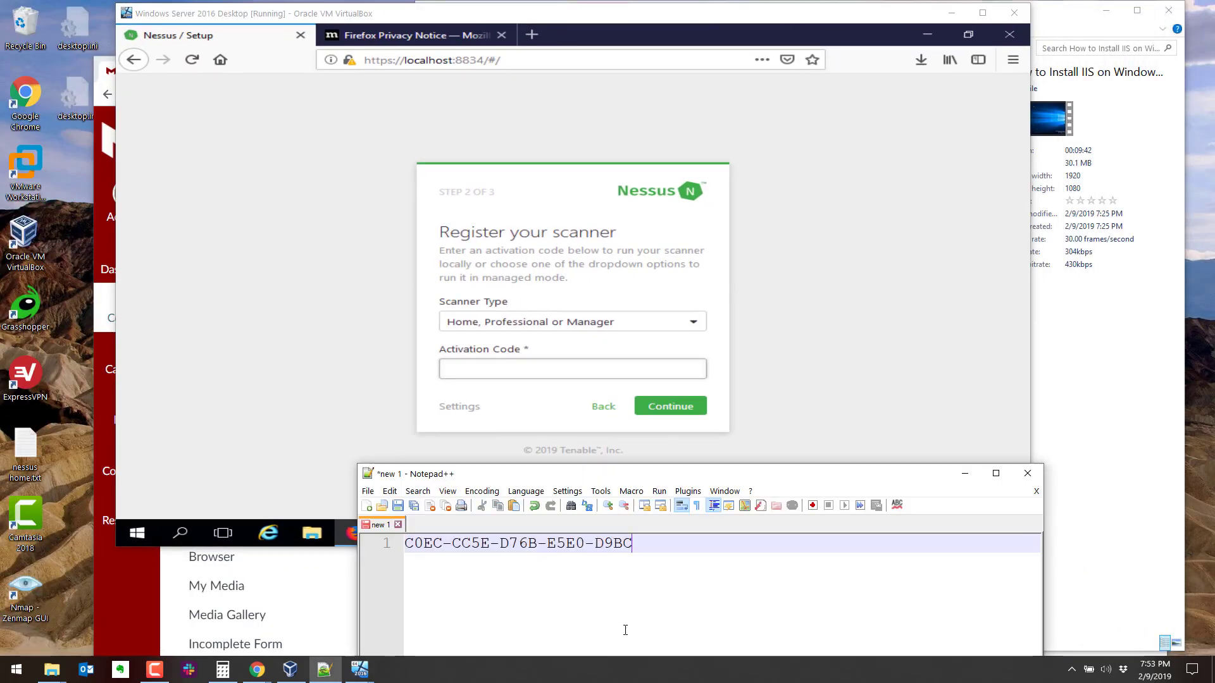
left_click_drag(663, 471, 656, 504)
left_click(513, 360)
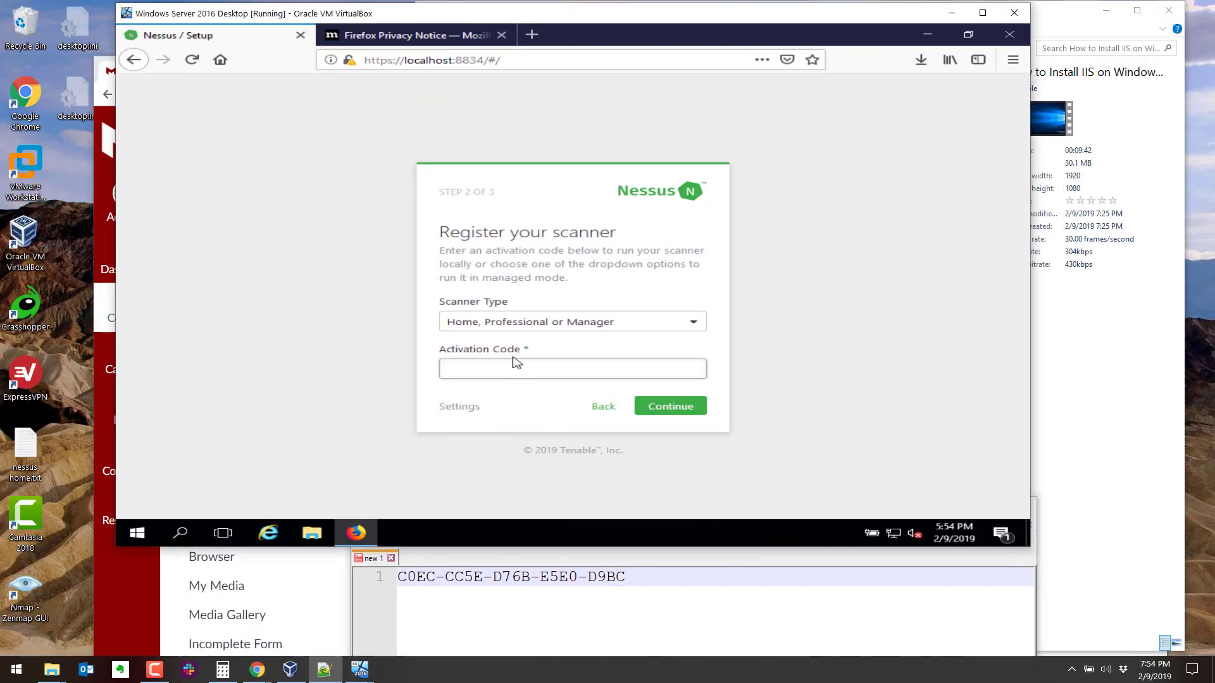
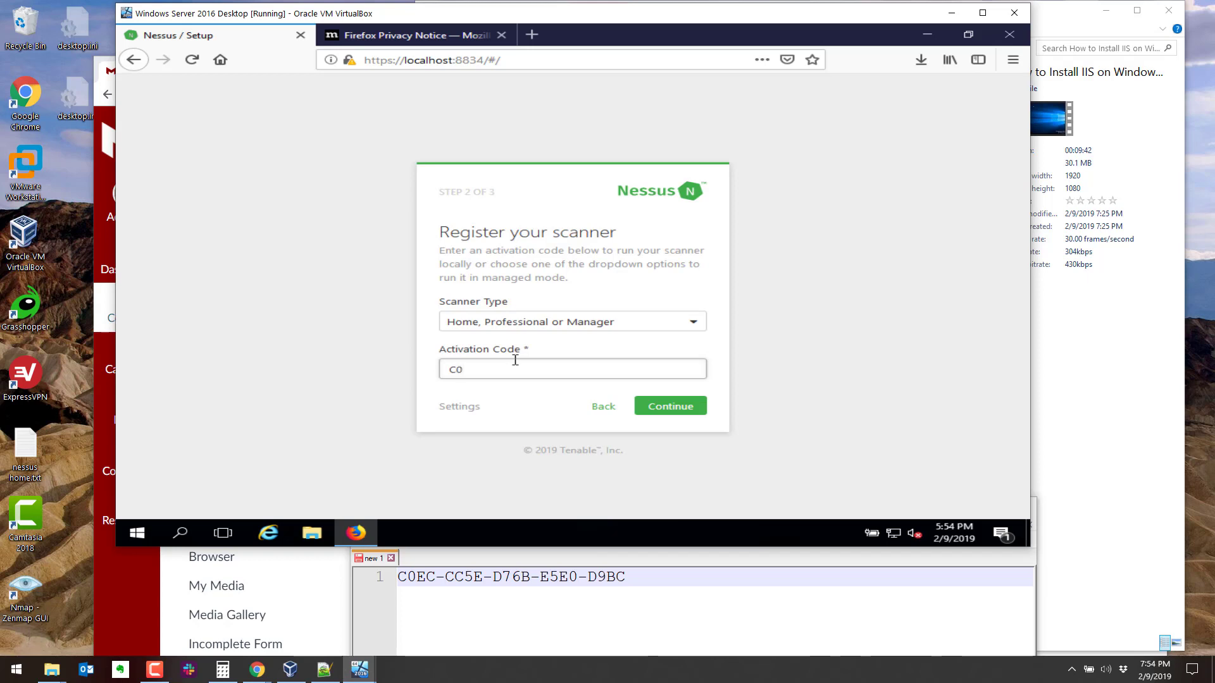
Step: Enter the activation code, correct the mistyped digit to 6, and submit the registration
key("Return")
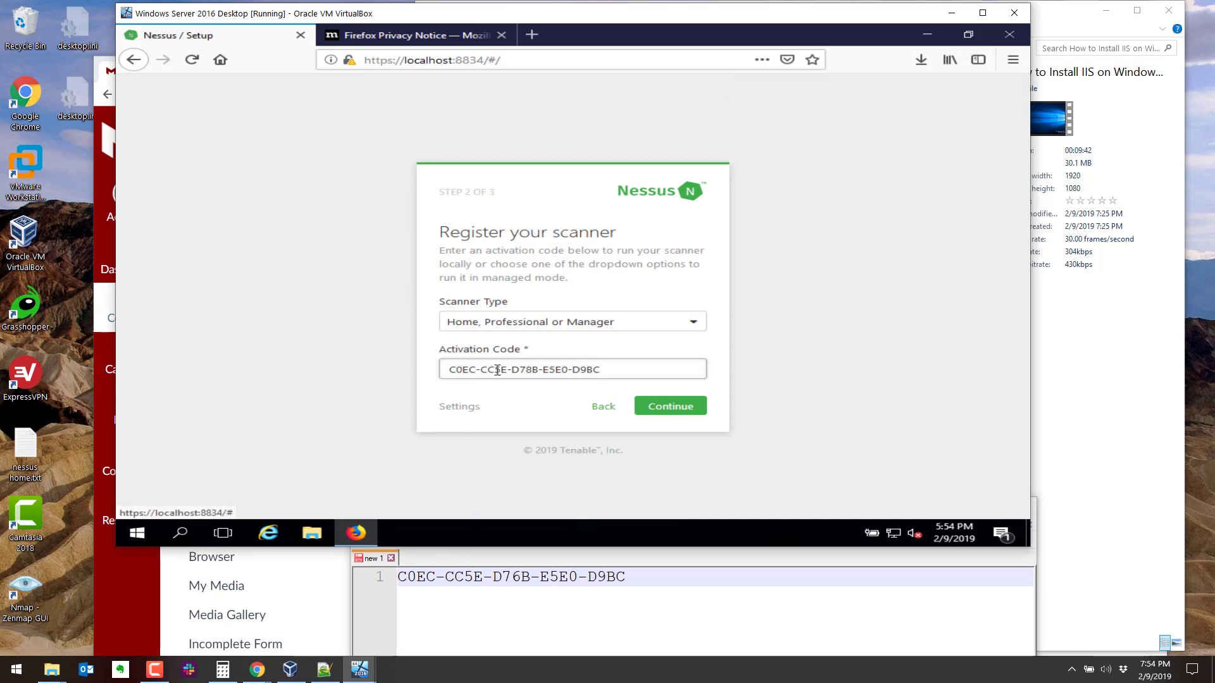
left_click(533, 372)
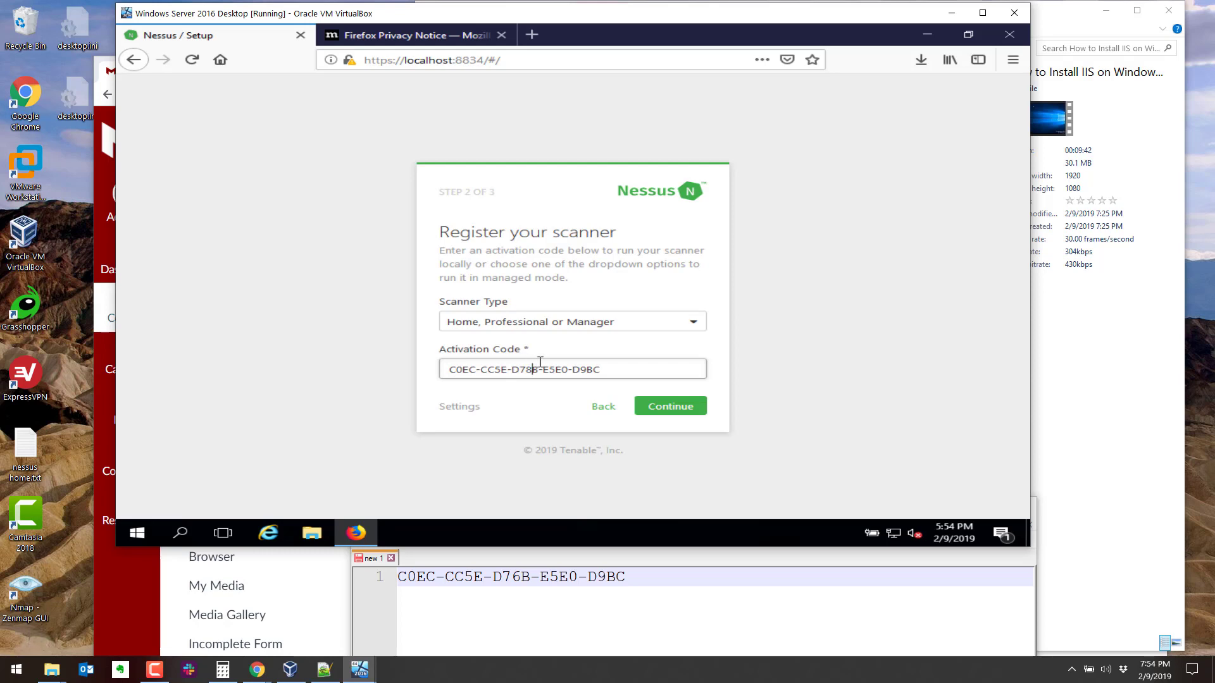
key("BackSpace")
type("6")
key("Return")
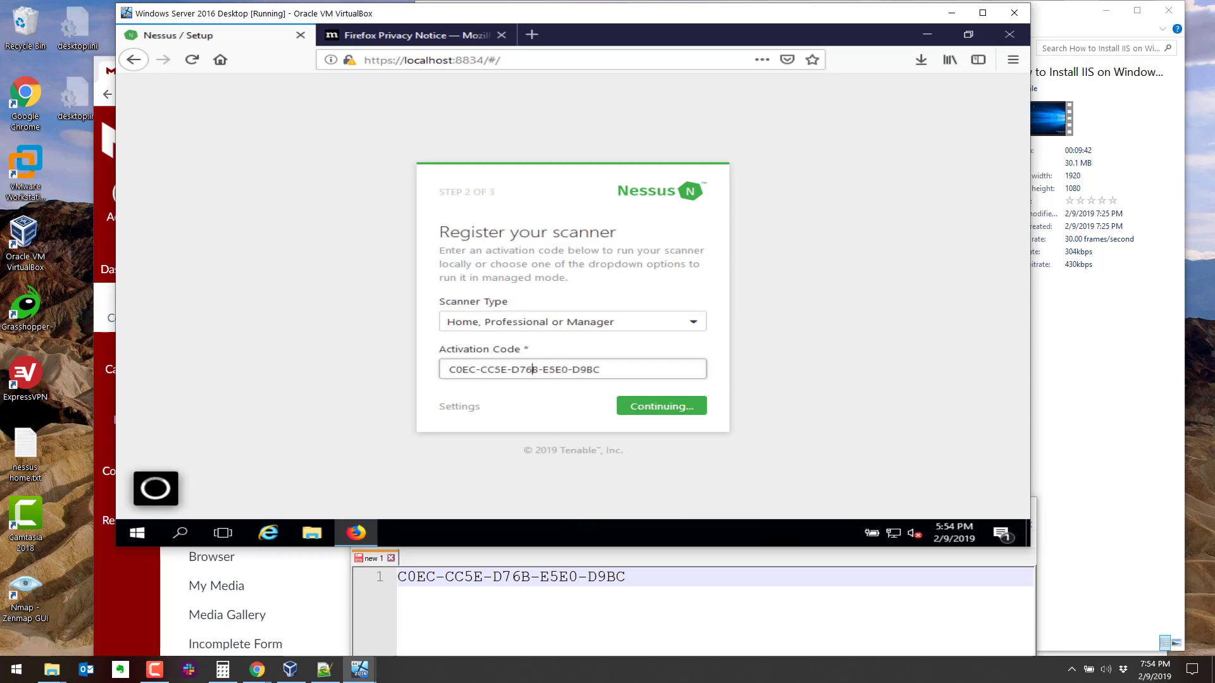
left_click(983, 12)
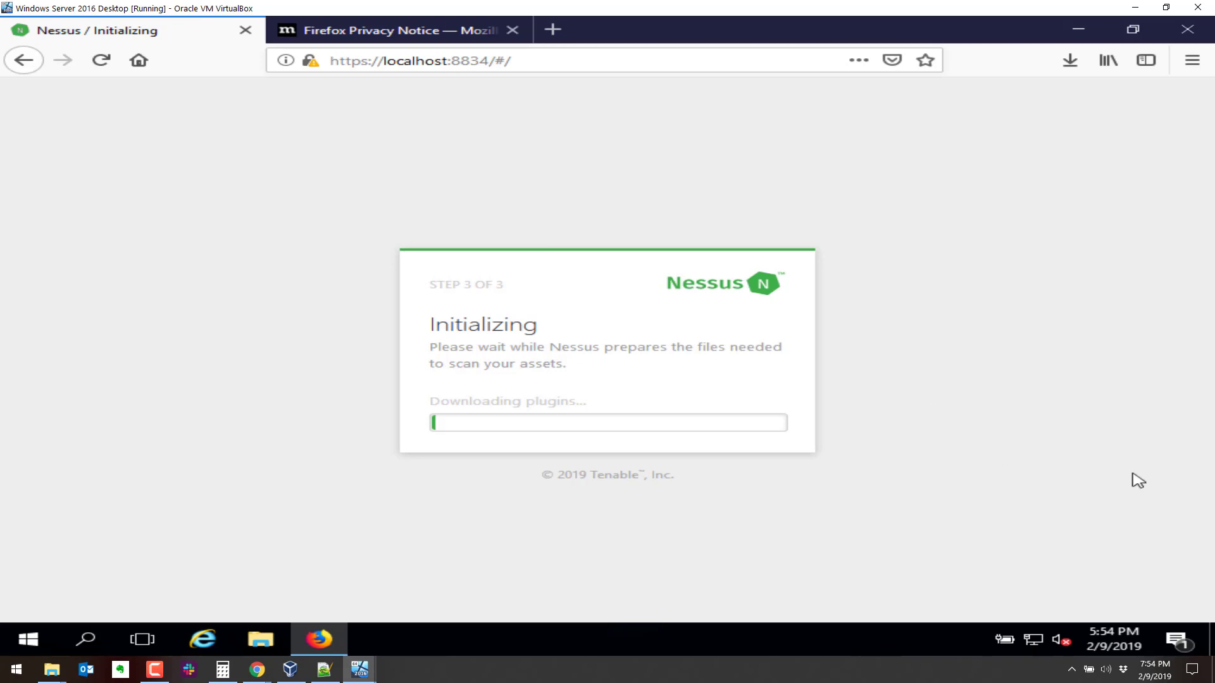
Step: While plugins download, restore Firefox to a smaller window and move it down and right
mouse_move(1106, 642)
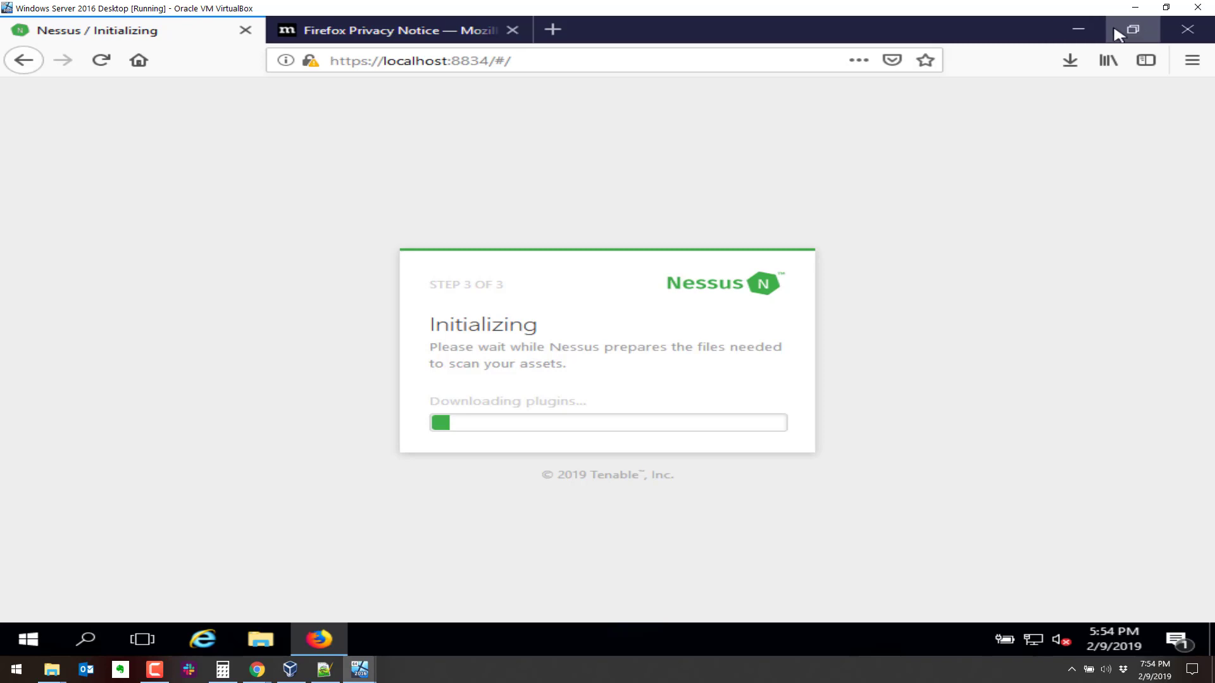
left_click(1132, 29)
left_click_drag(922, 40, 958, 79)
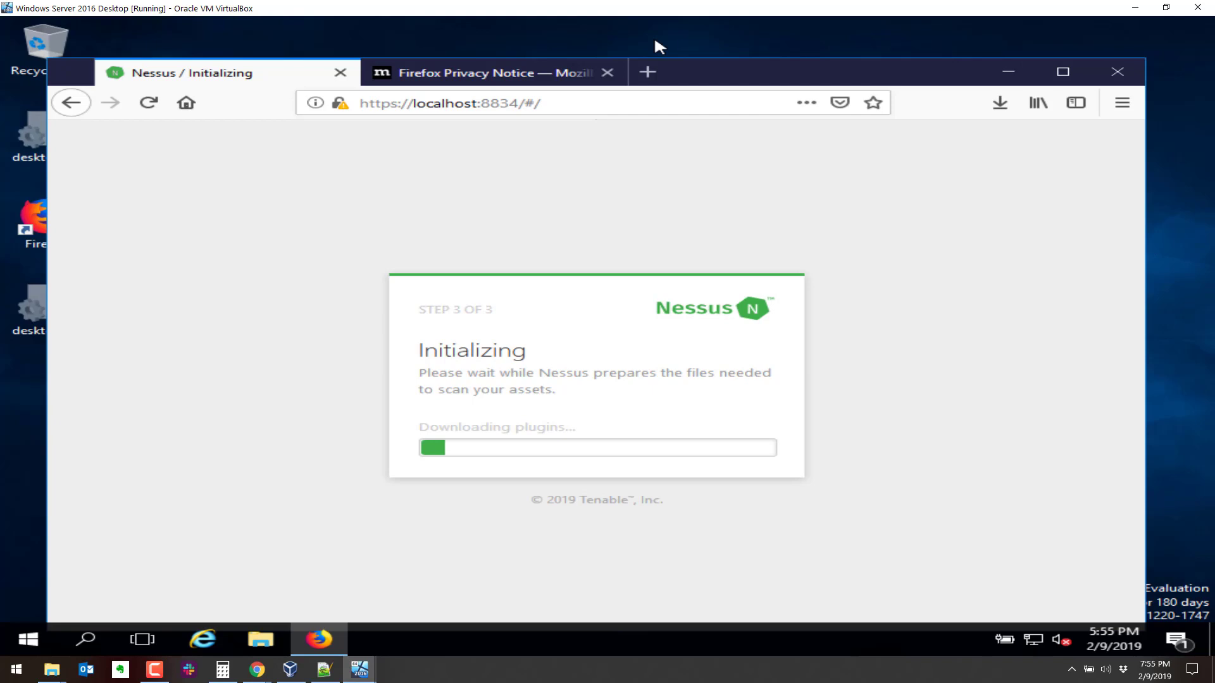
Step: Insert the Guest Additions CD image and open its drive in File Explorer
key("ctrl+Home")
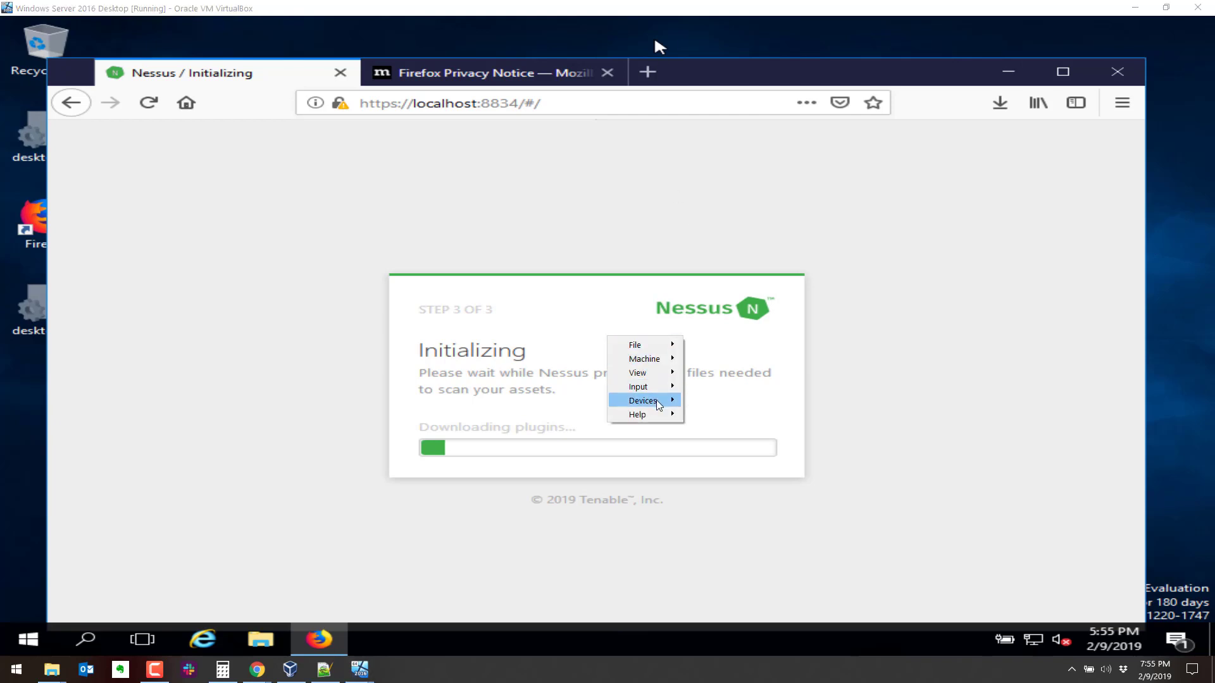
mouse_move(658, 404)
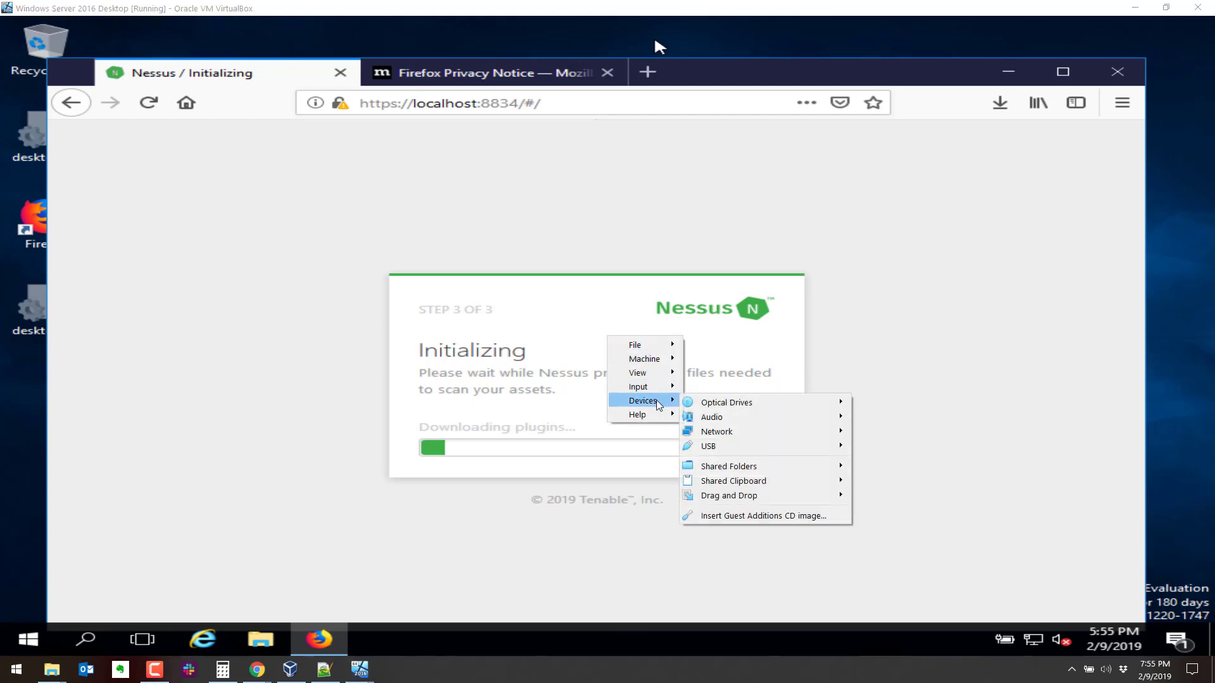
left_click(777, 516)
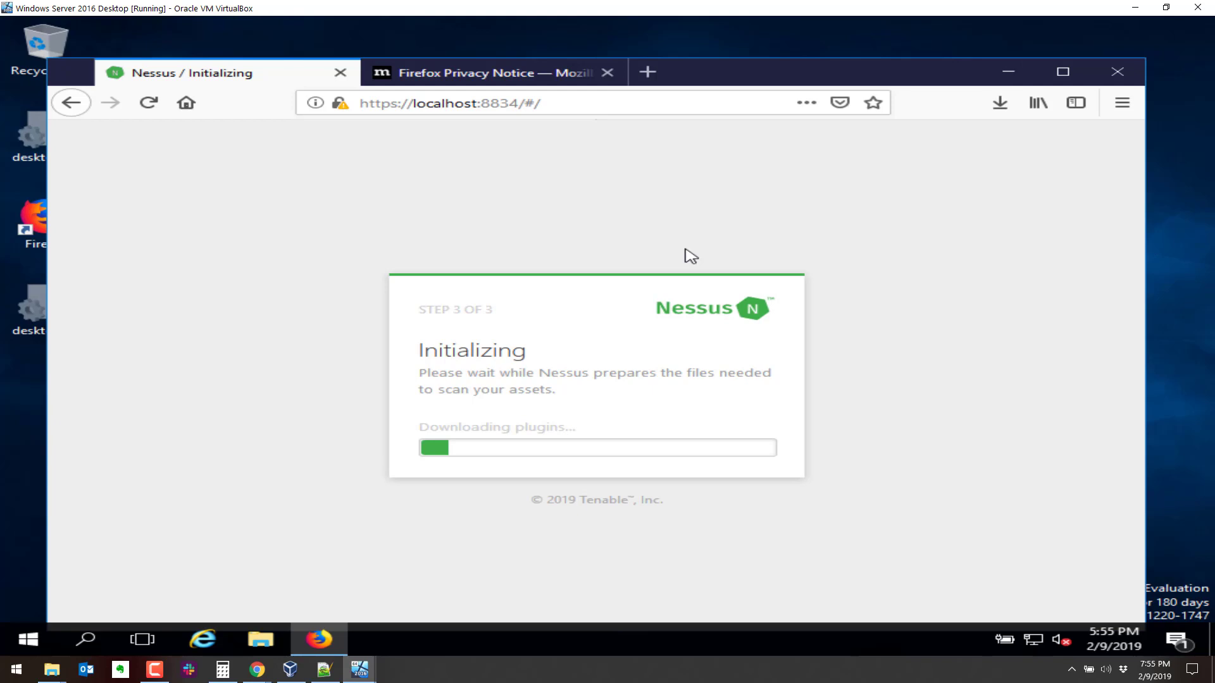
left_click(259, 646)
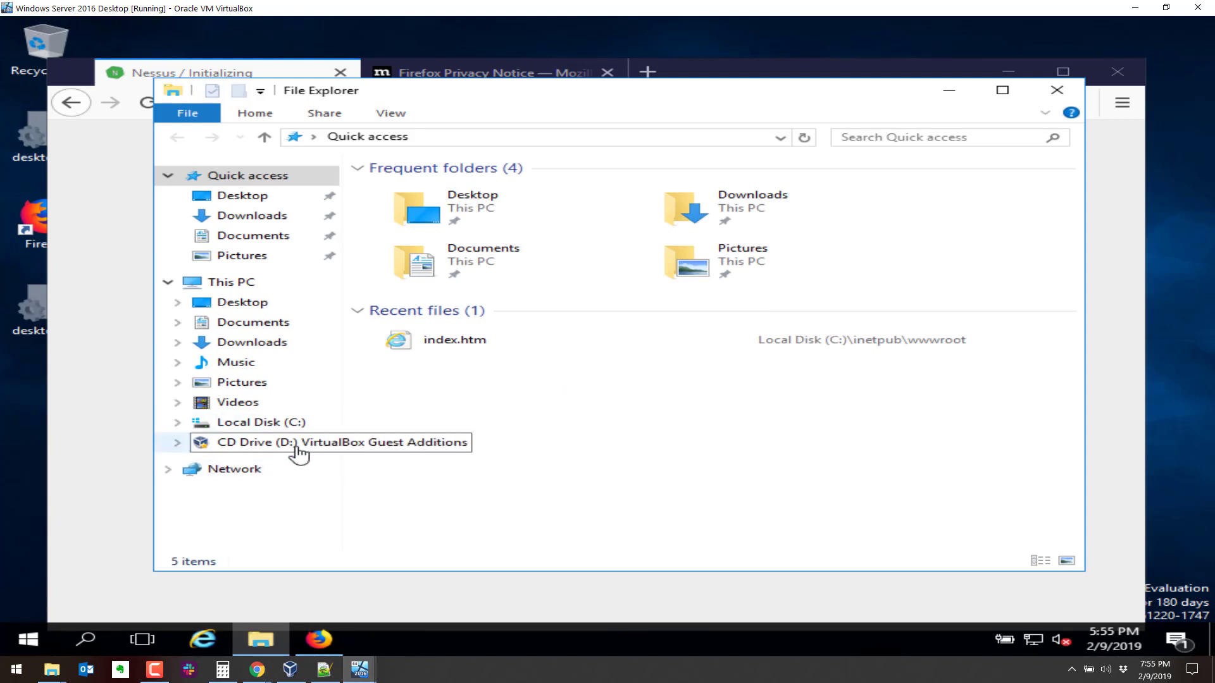
left_click(297, 442)
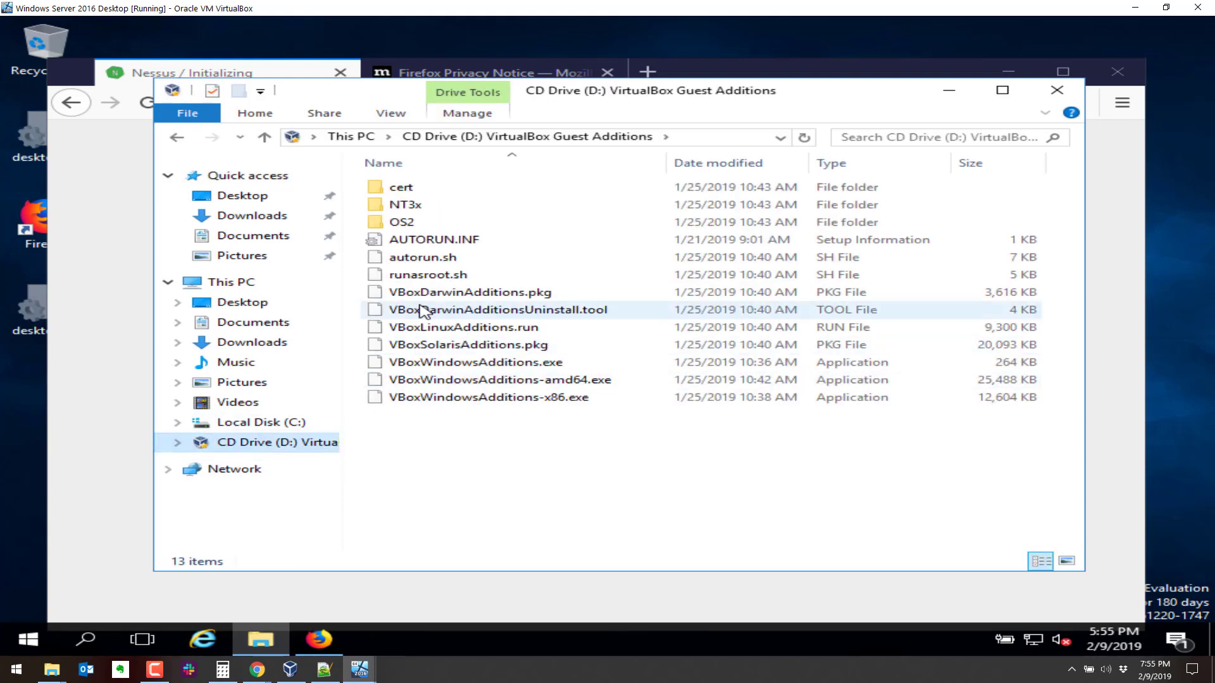
Step: Run VBoxWindowsAdditions-amd64.exe and start the install at the default location
double_click(465, 380)
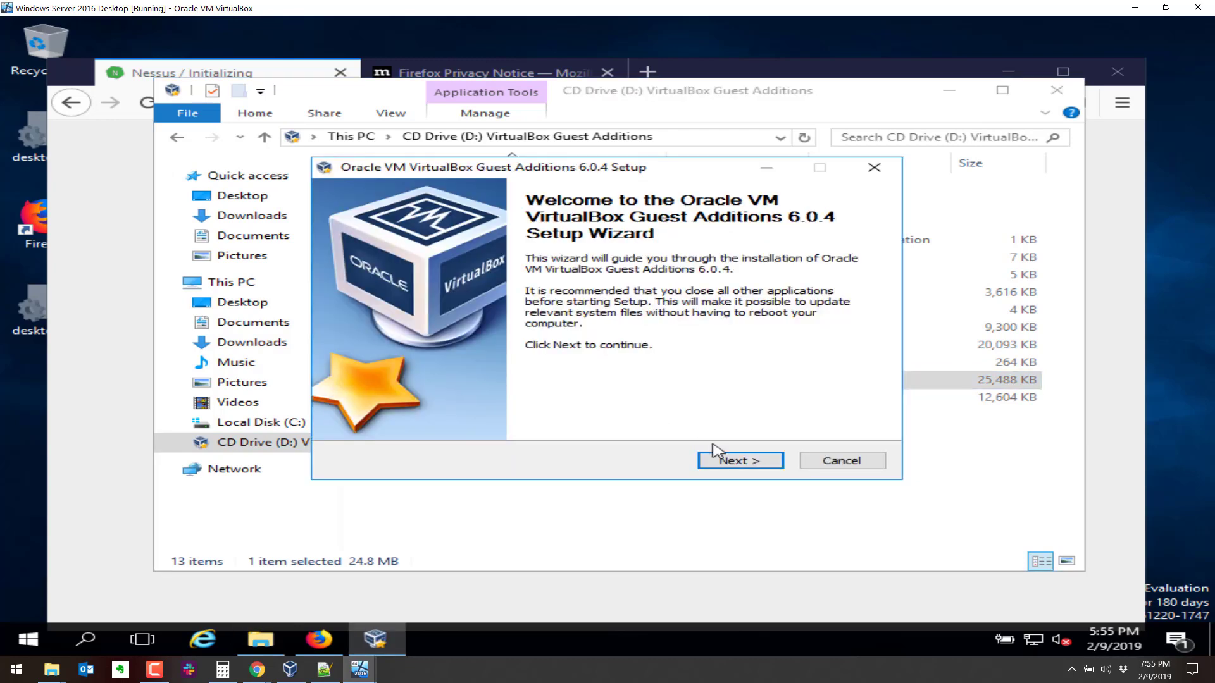
left_click(724, 462)
left_click(724, 461)
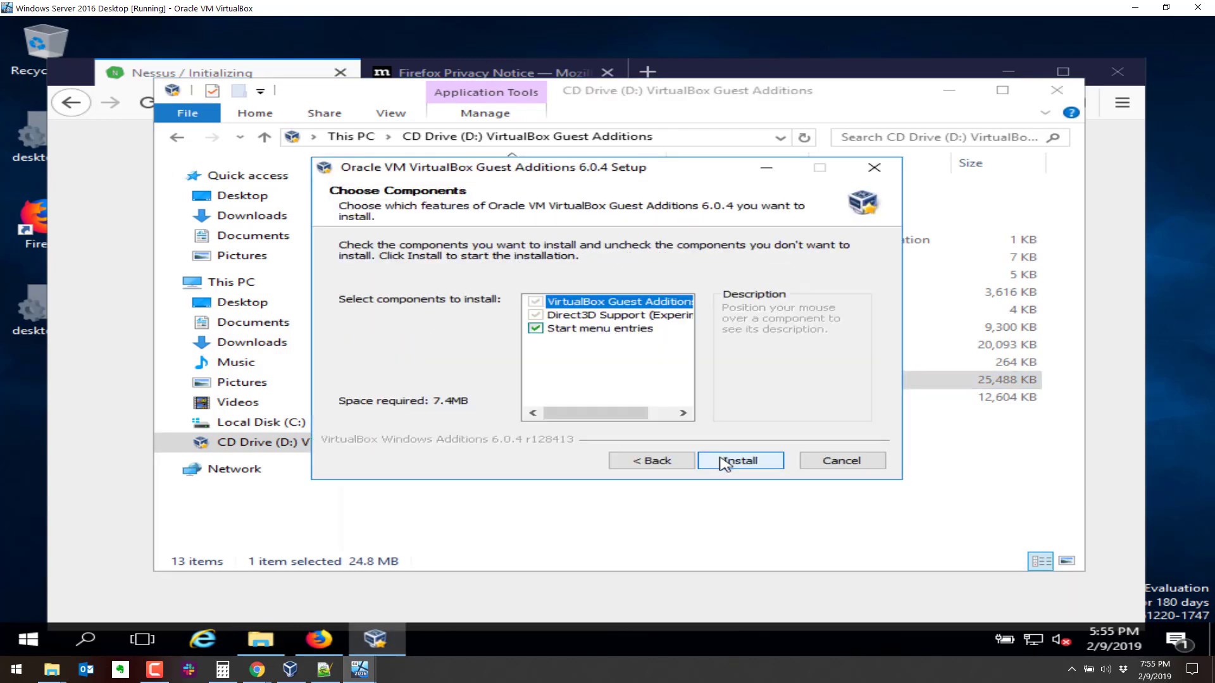
left_click(721, 460)
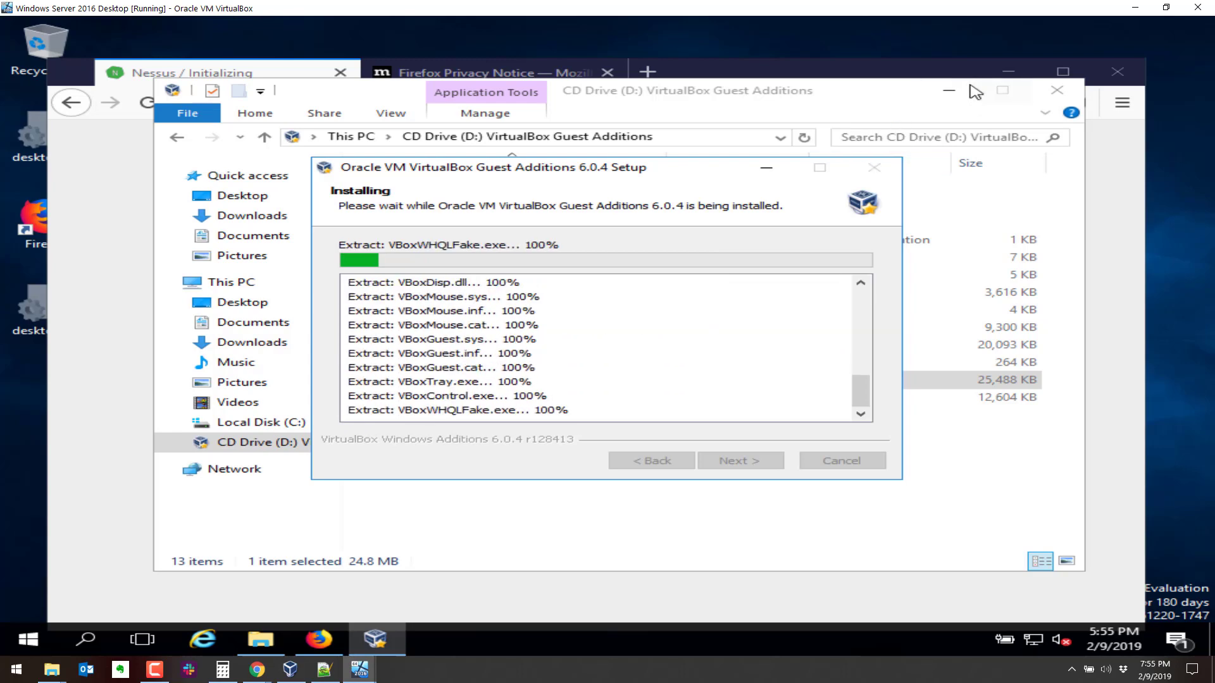
left_click(966, 92)
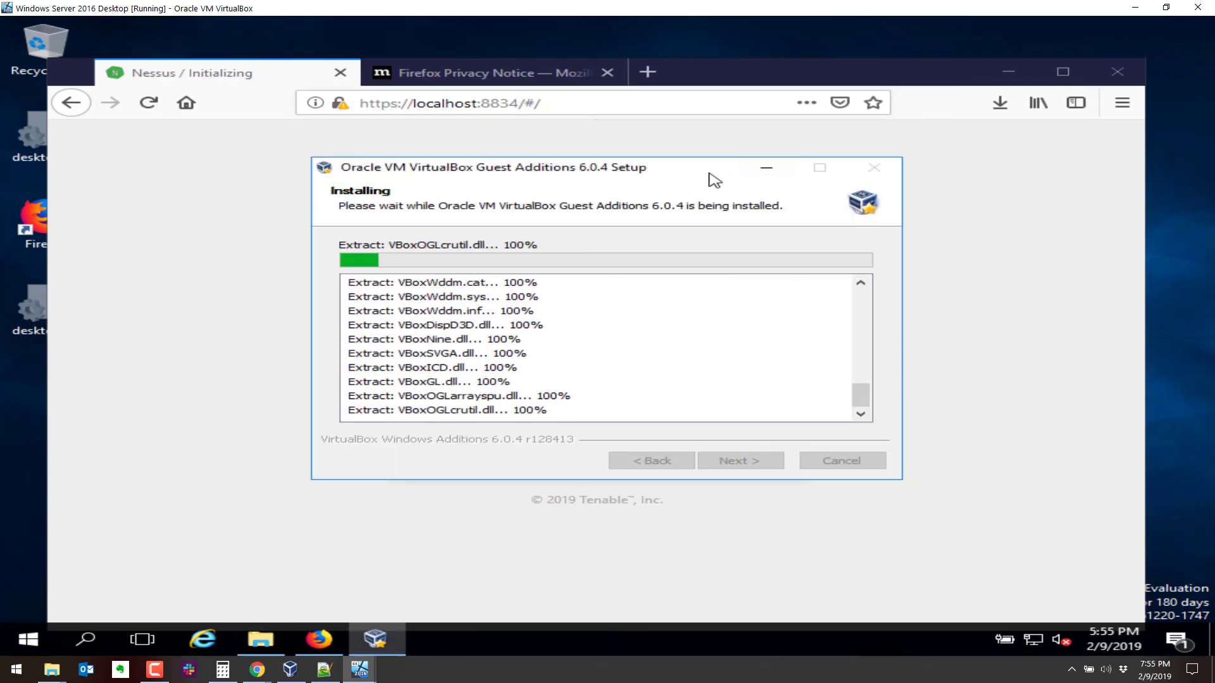
left_click_drag(714, 179, 488, 80)
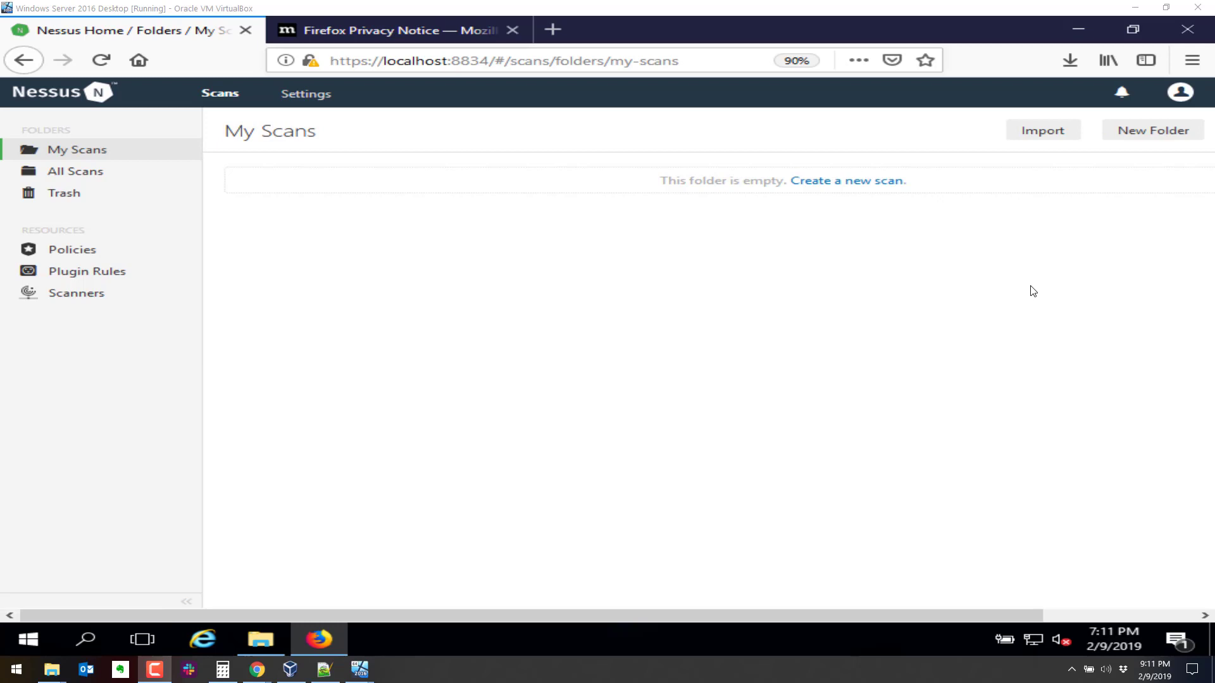
Step: Create an Advanced Scan named 'Windows Server 2016 (local) - Unauthenticated' targeting 127.0.0.1
left_click(870, 183)
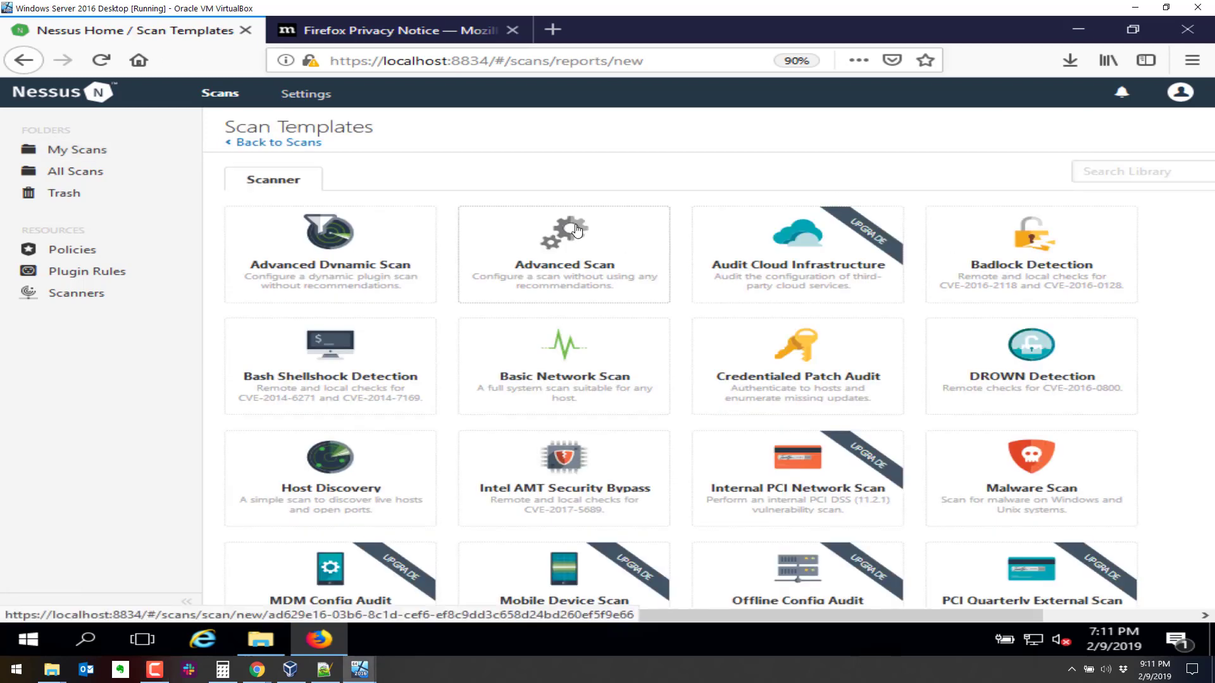
left_click(574, 273)
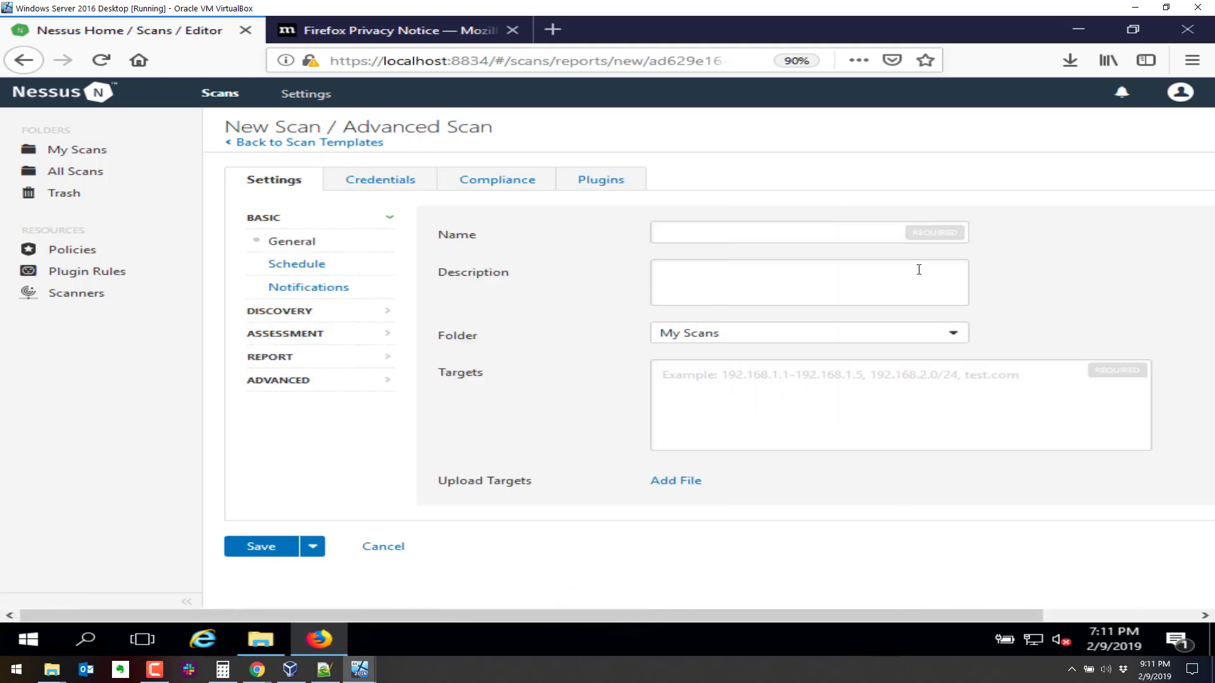
left_click(684, 235)
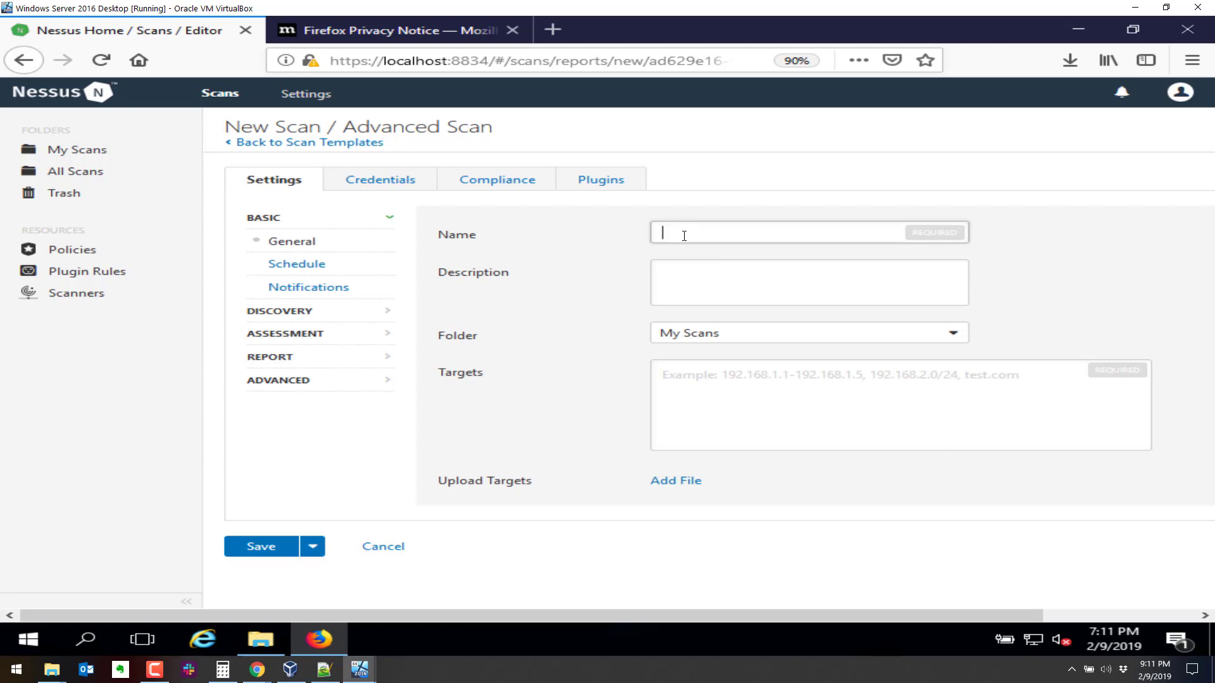
type("Win")
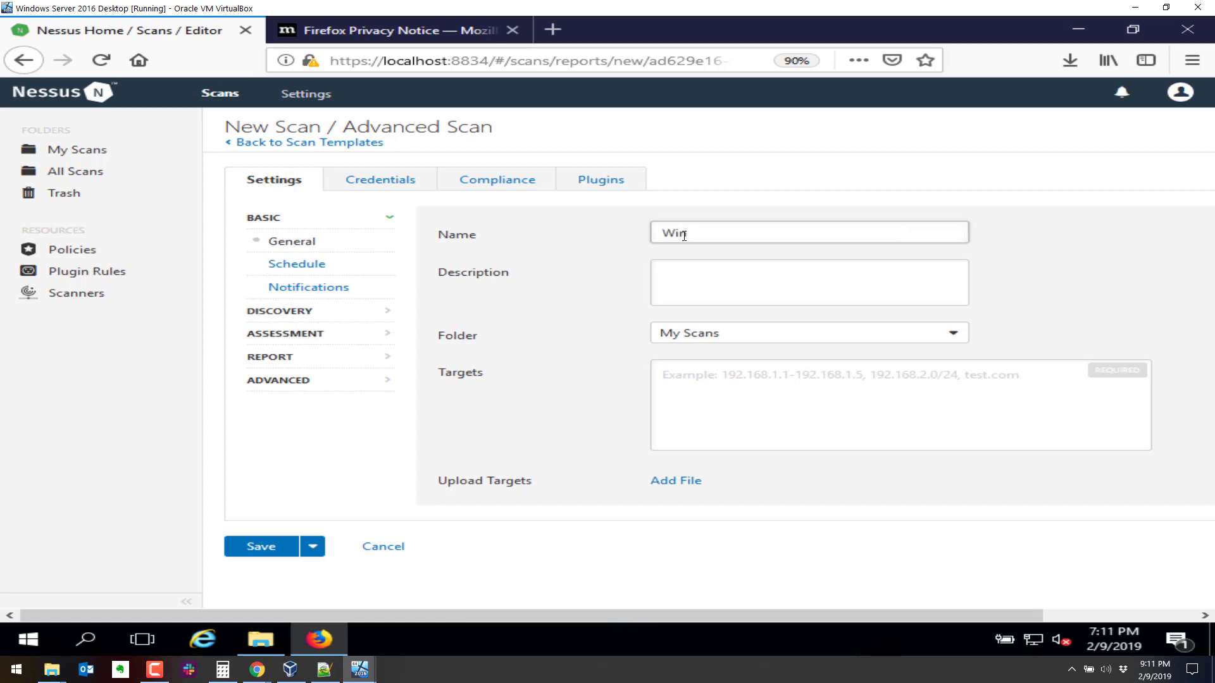
type("dows Server 2016 (local")
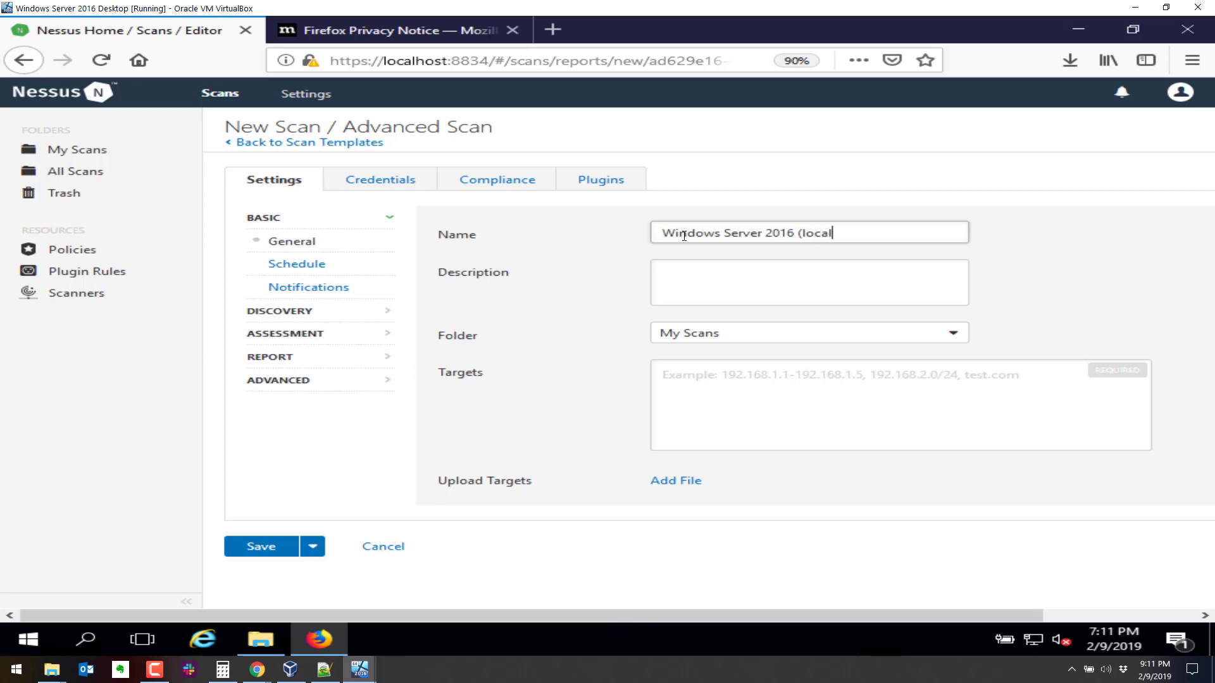
type(") - Unauthenticated")
key("Tab")
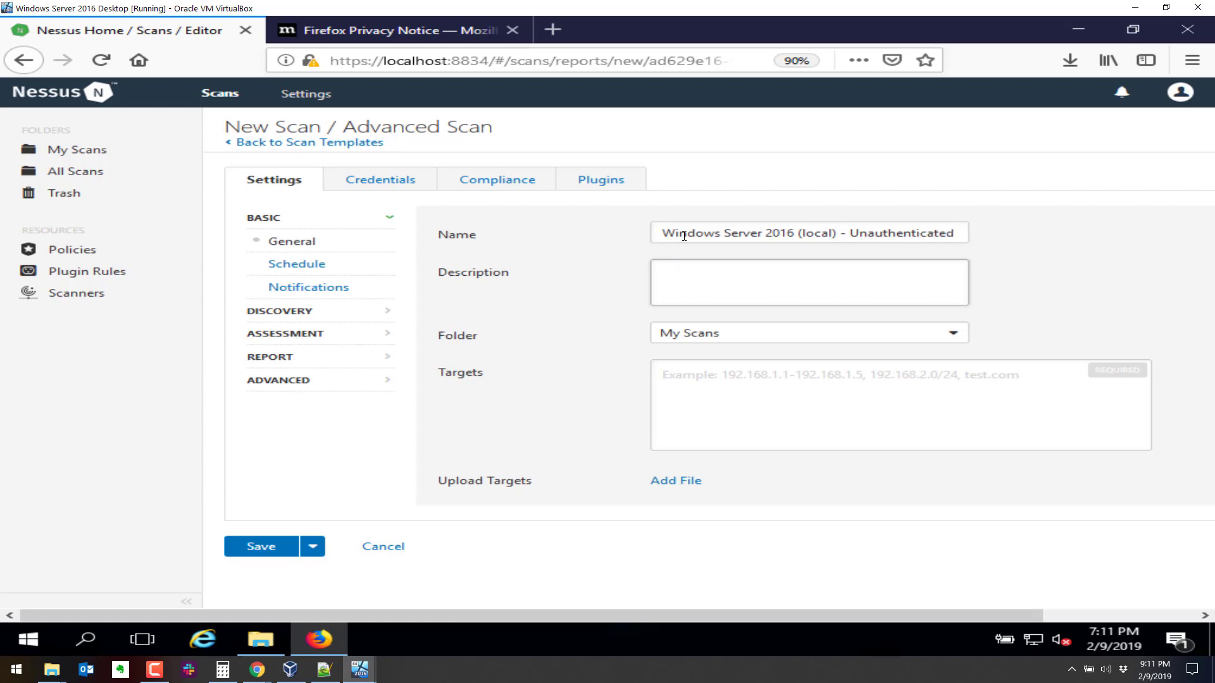
key("Tab")
key("Tab")
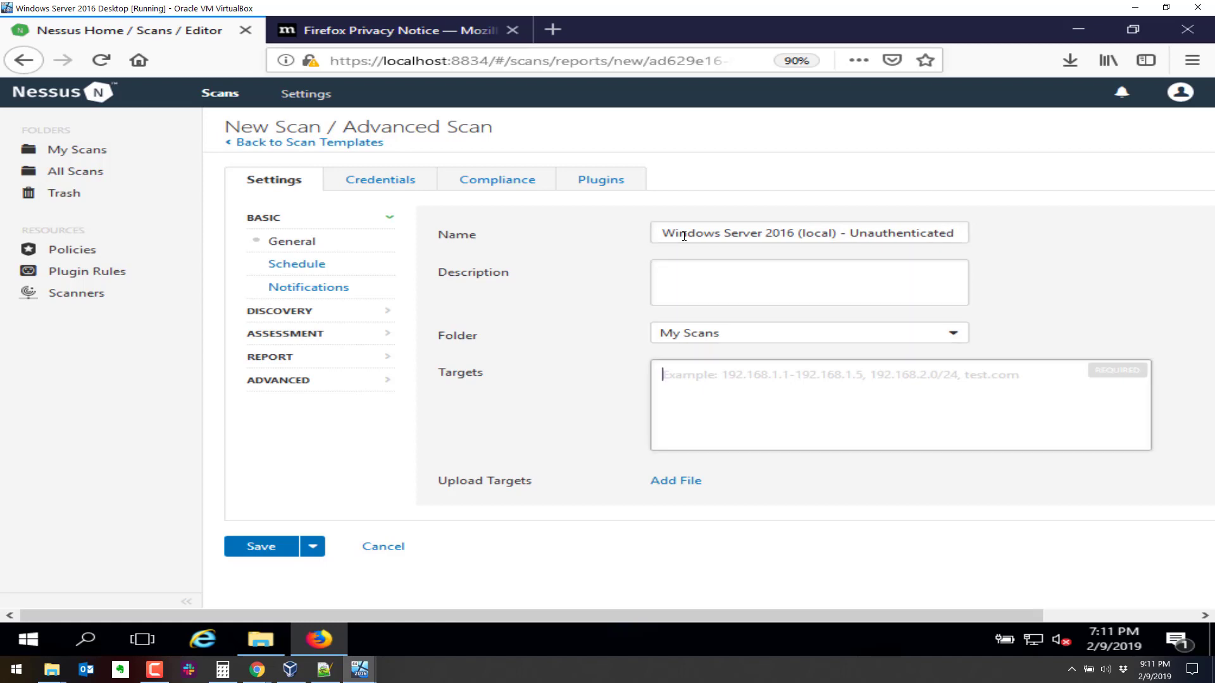
type("127")
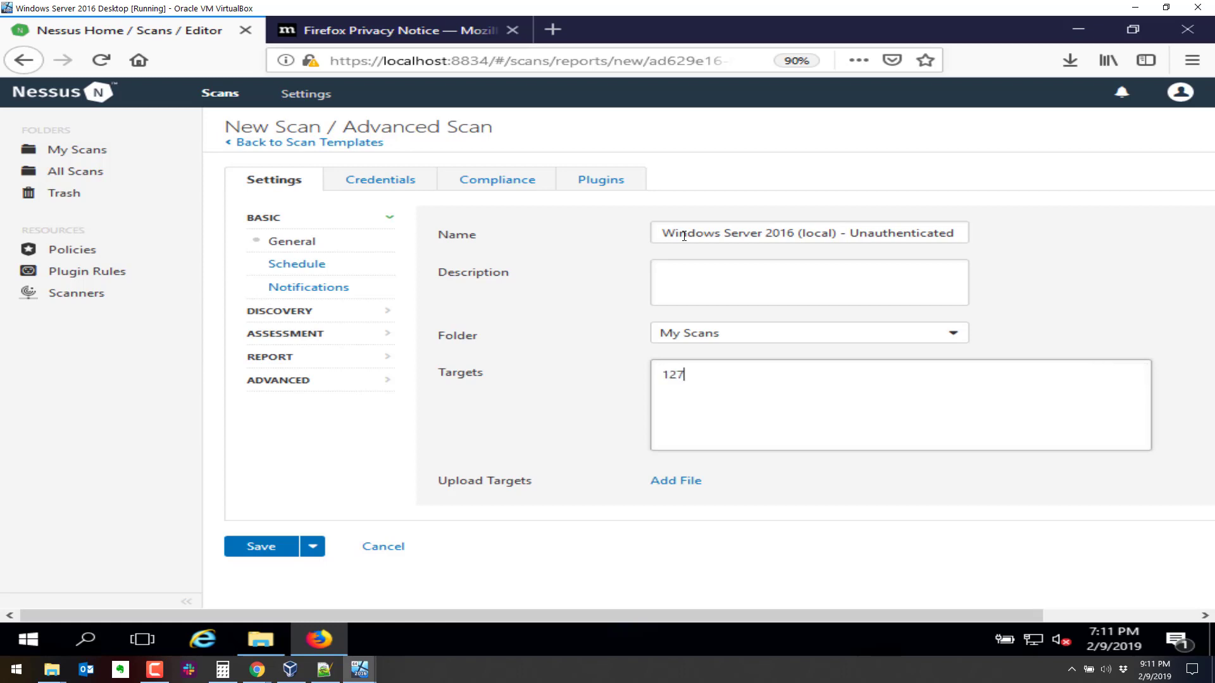
type(".0.0.1")
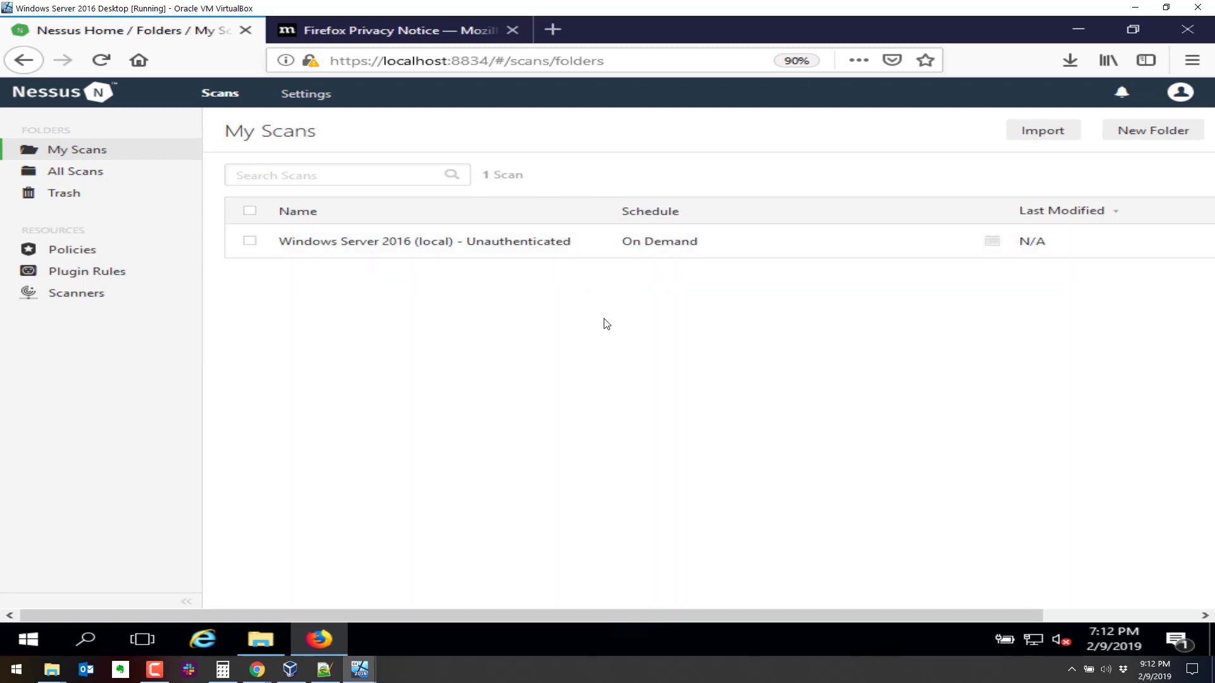
Step: Launch the Unauthenticated scan and open its report for host 127.0.0.1
left_click_drag(692, 613, 879, 612)
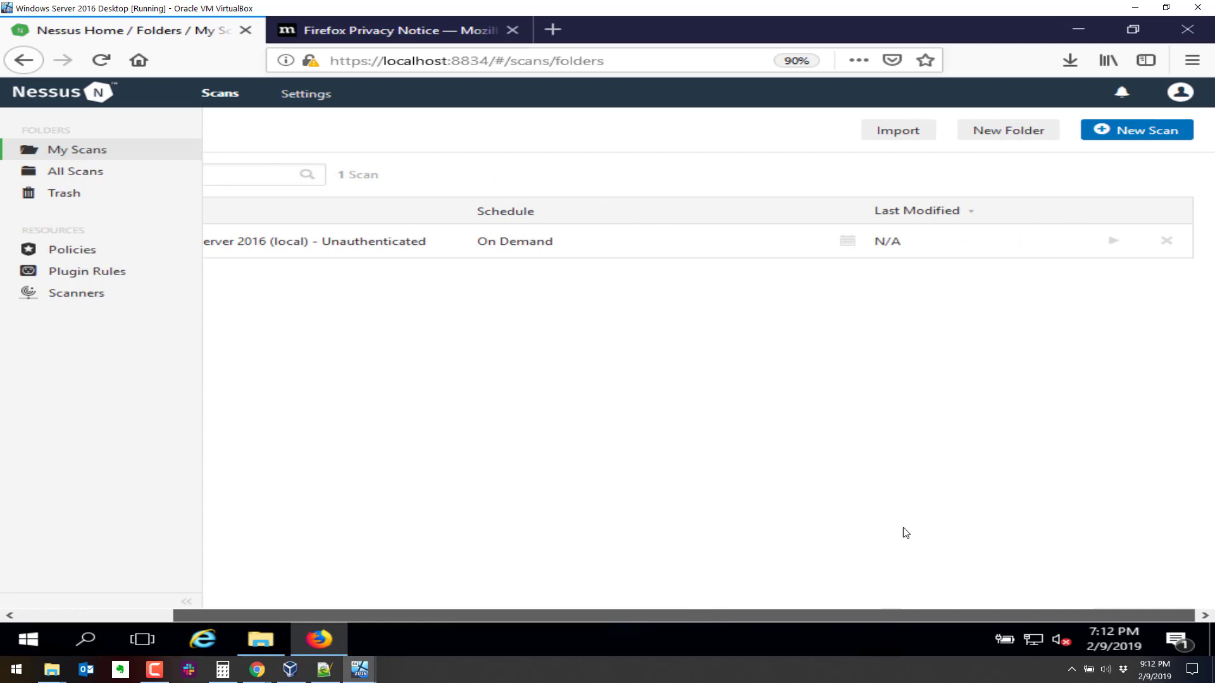
left_click(1115, 243)
left_click_drag(797, 621, 635, 599)
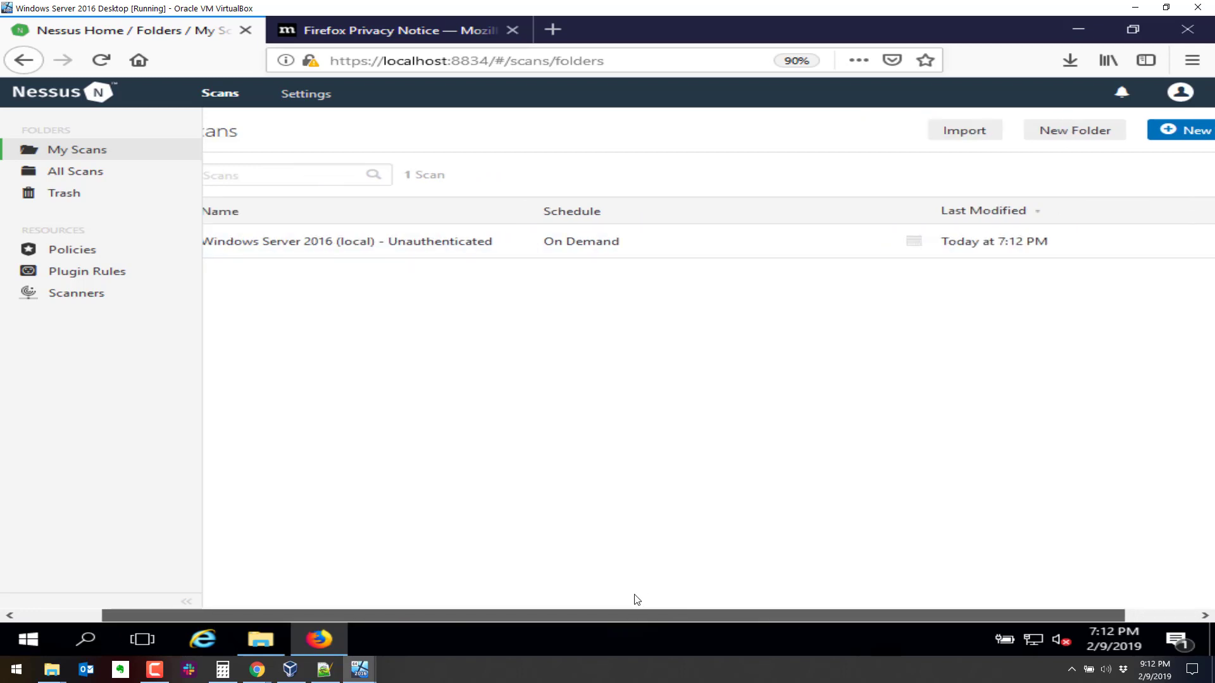
left_click(385, 245)
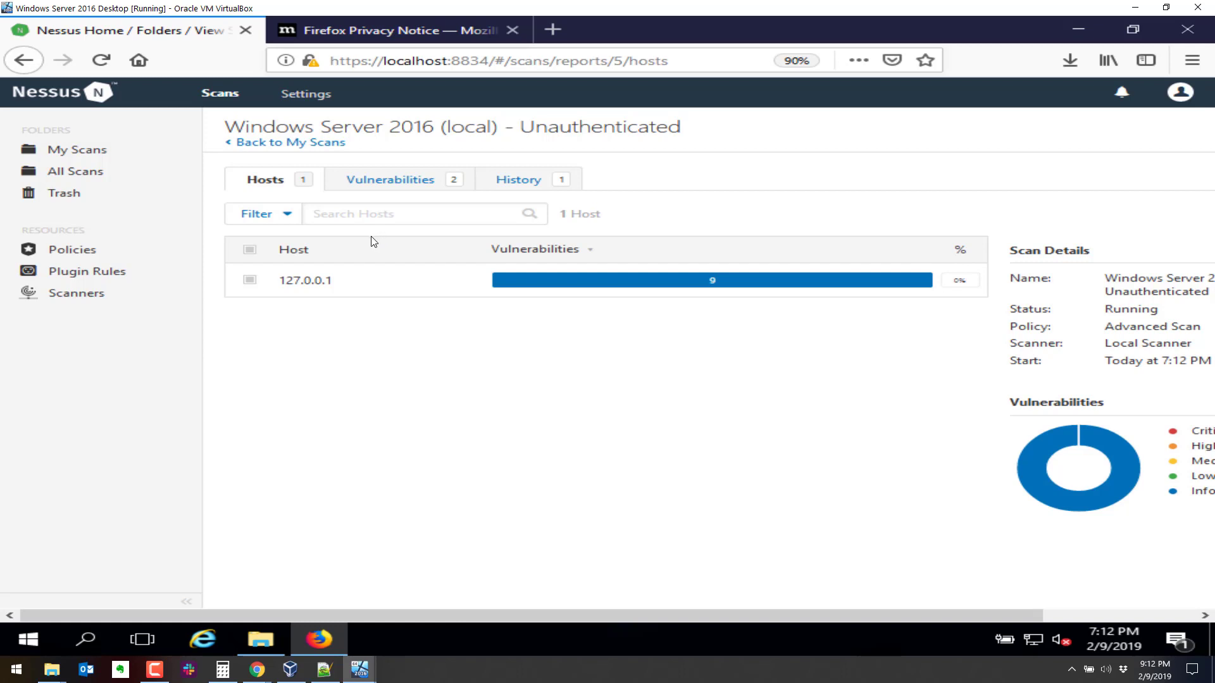
Step: Review the three INFO findings for 127.0.0.1 in the Unauthenticated scan, then go back to My Scans
mouse_move(512, 282)
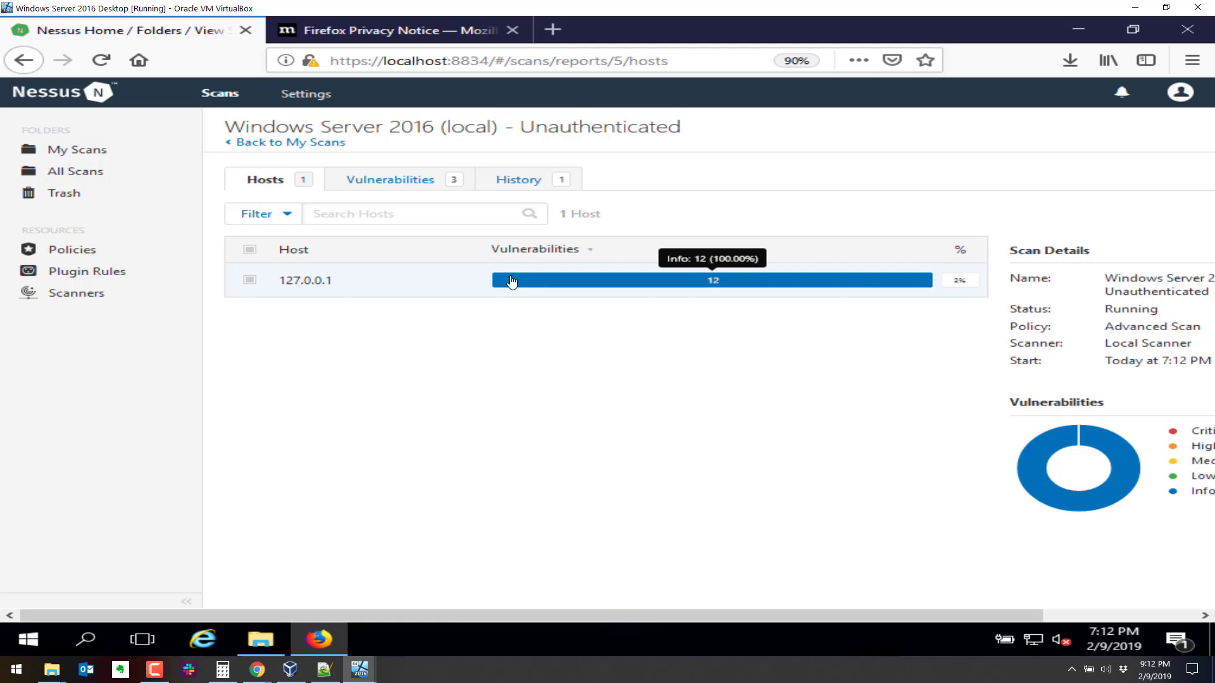
left_click(512, 282)
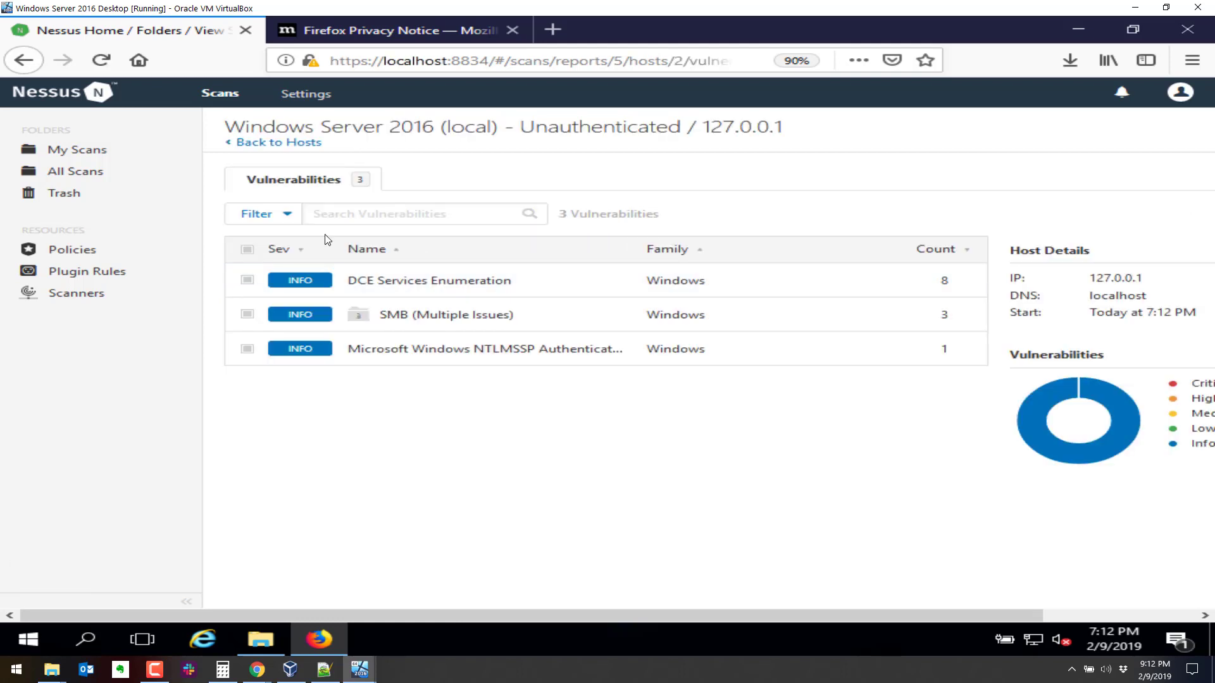
left_click(281, 143)
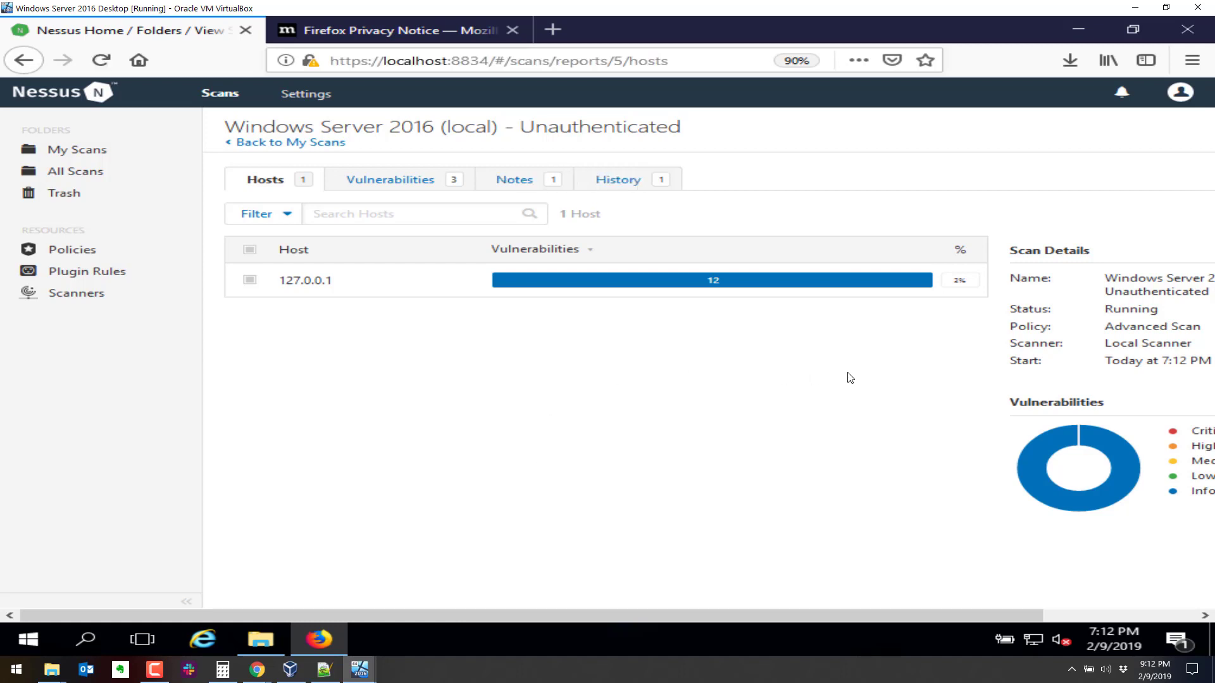
left_click(296, 145)
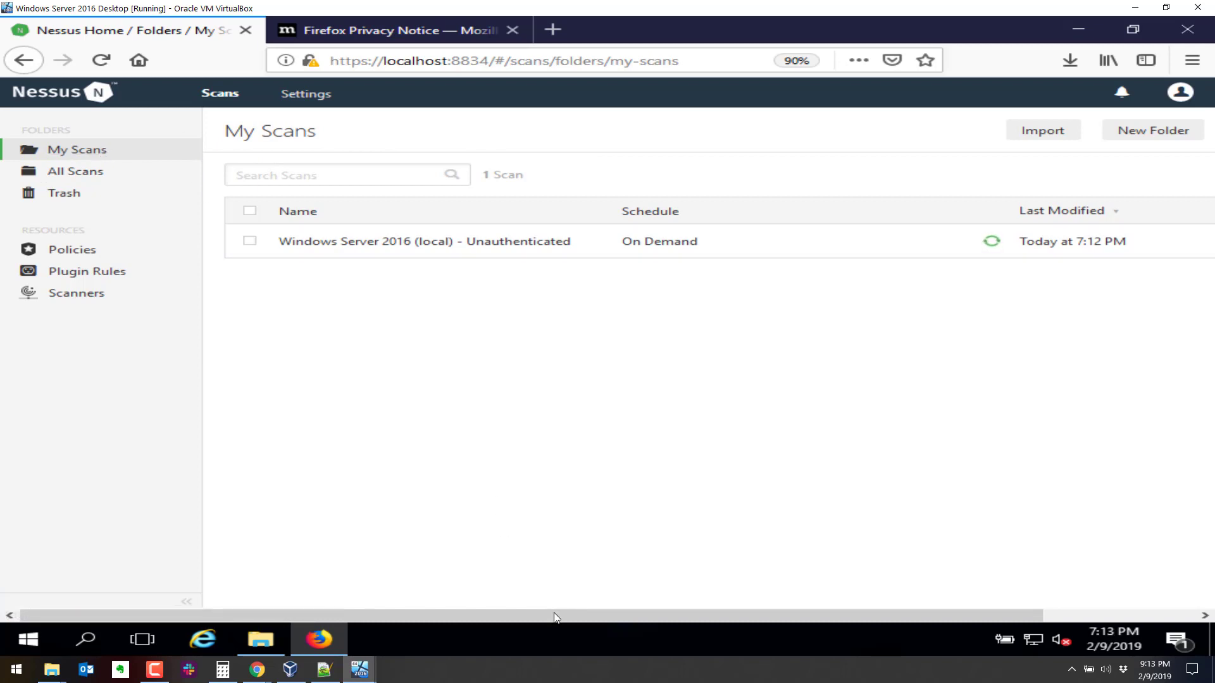
Step: Start a new scan from the Advanced Scan template
left_click_drag(555, 615, 841, 615)
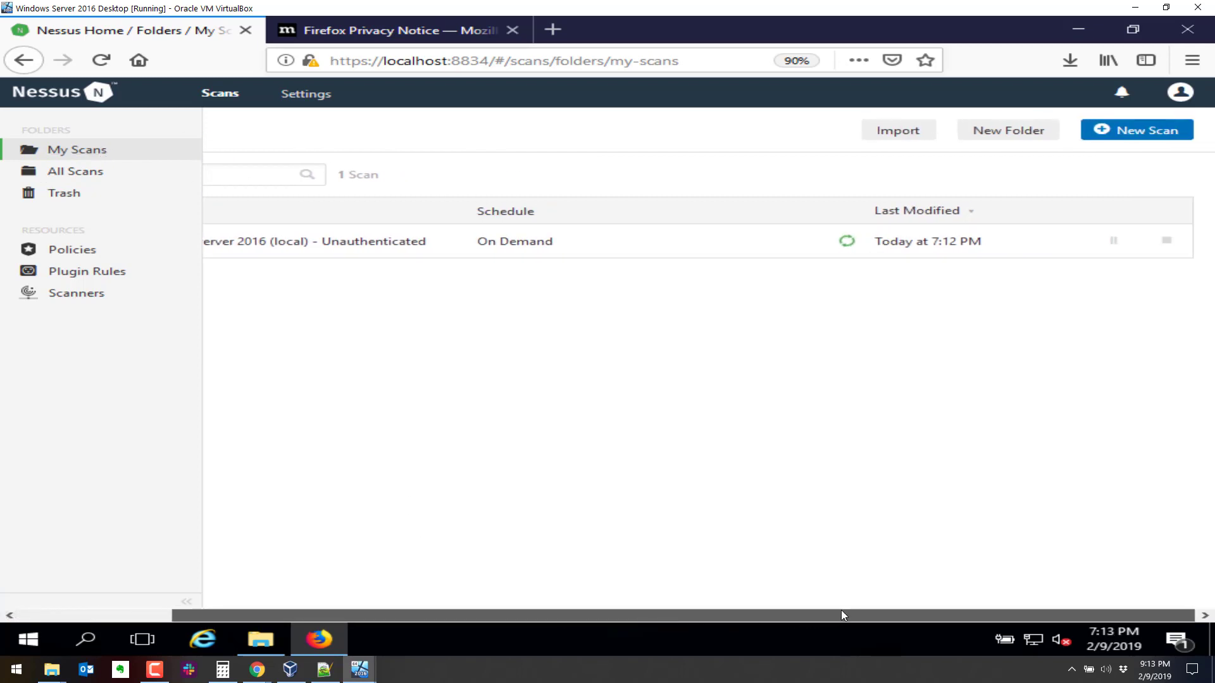
left_click(1119, 129)
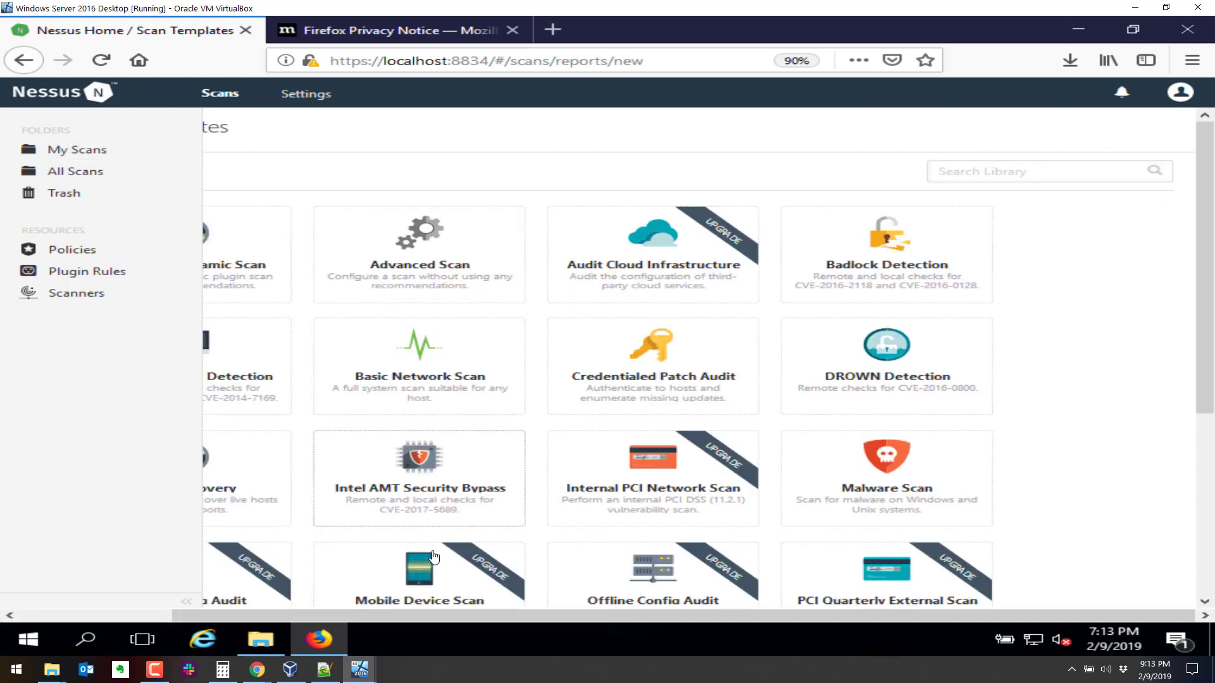
left_click(429, 243)
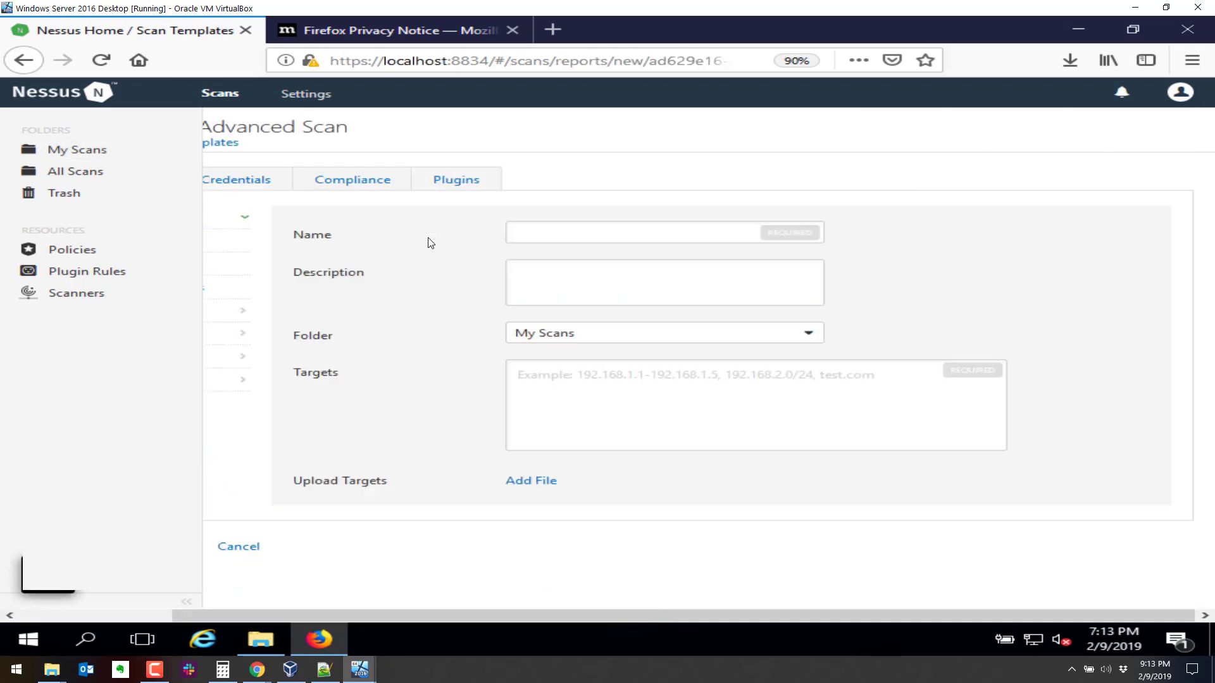
left_click_drag(475, 617, 317, 609)
Step: Name the scan 'Windows Server 2016 (local) - Authenticated' and begin entering target 127.0.0.1
left_click(753, 237)
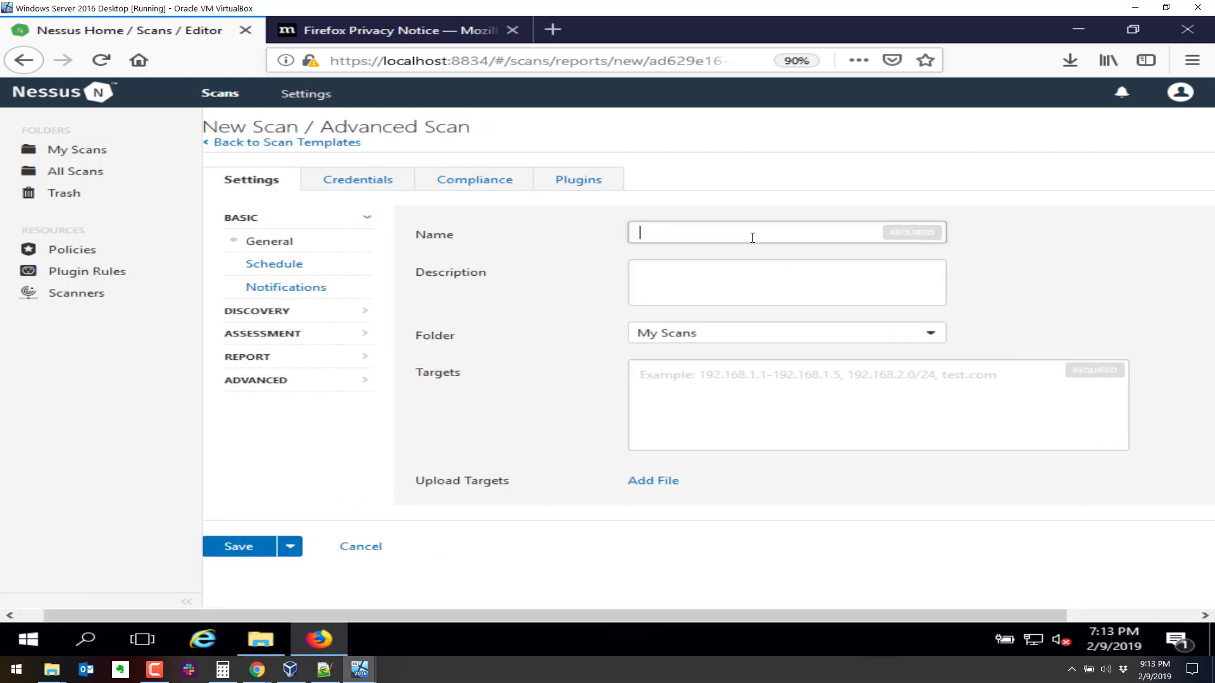
type("Windows")
key("BackSpace")
key("BackSpace")
key("BackSpace")
key("BackSpace")
key("BackSpace")
key("BackSpace")
key("BackSpace")
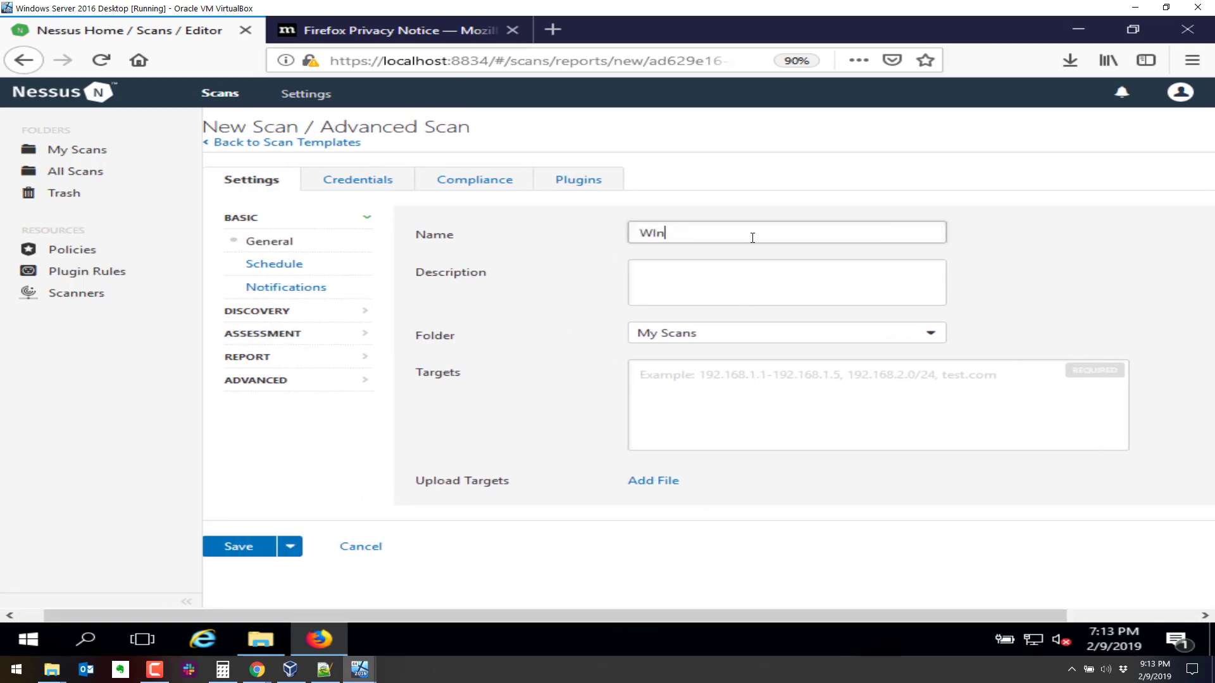
type("W")
key("BackSpace")
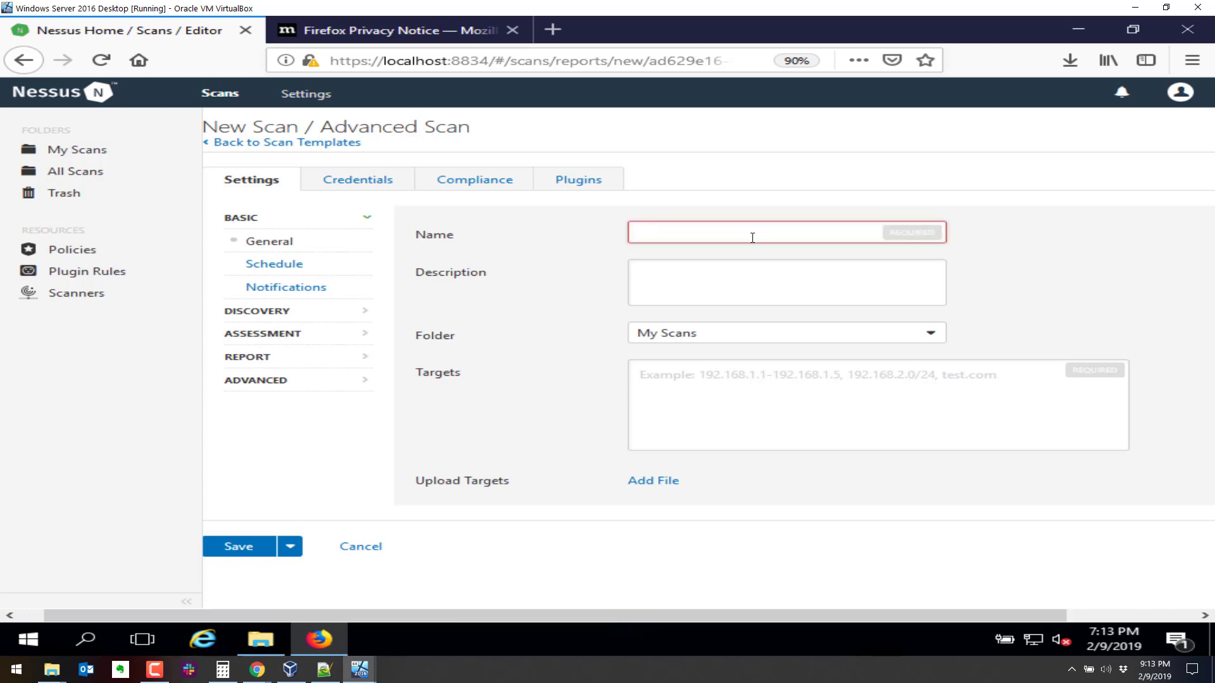
type("Windows Ser")
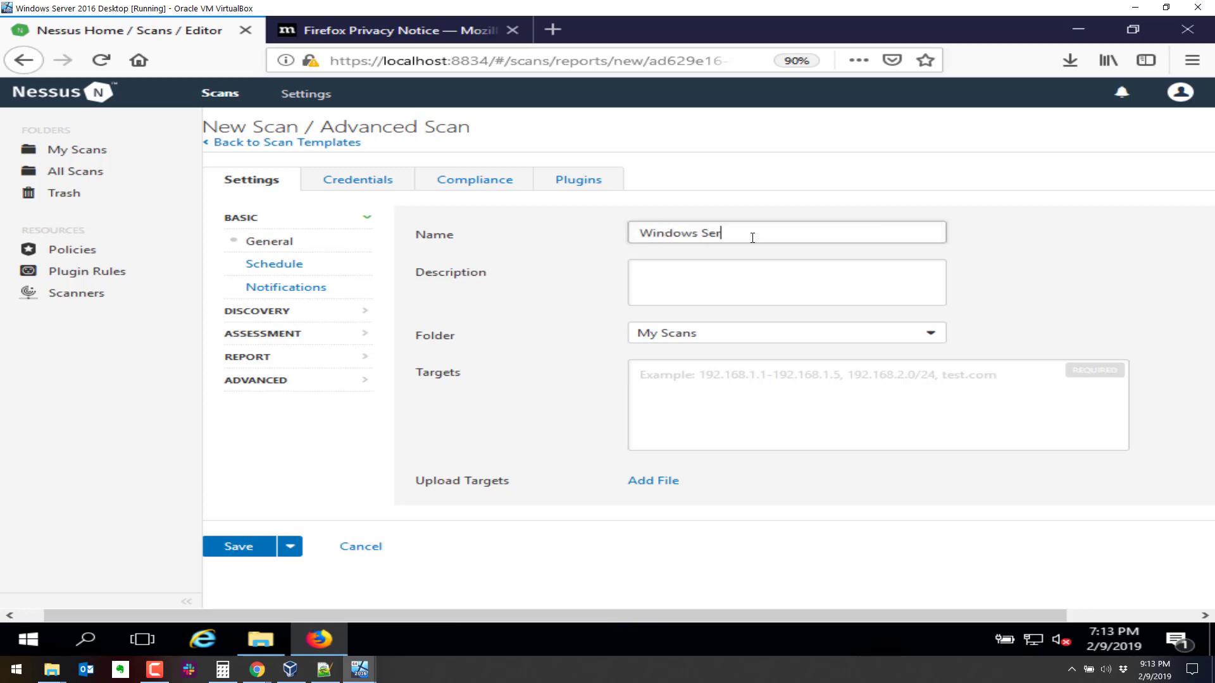
type("ver 2016 (localt)")
key("BackSpace")
key("BackSpace")
key("BackSpace")
type(") _ ")
type("Authen")
type("ticated")
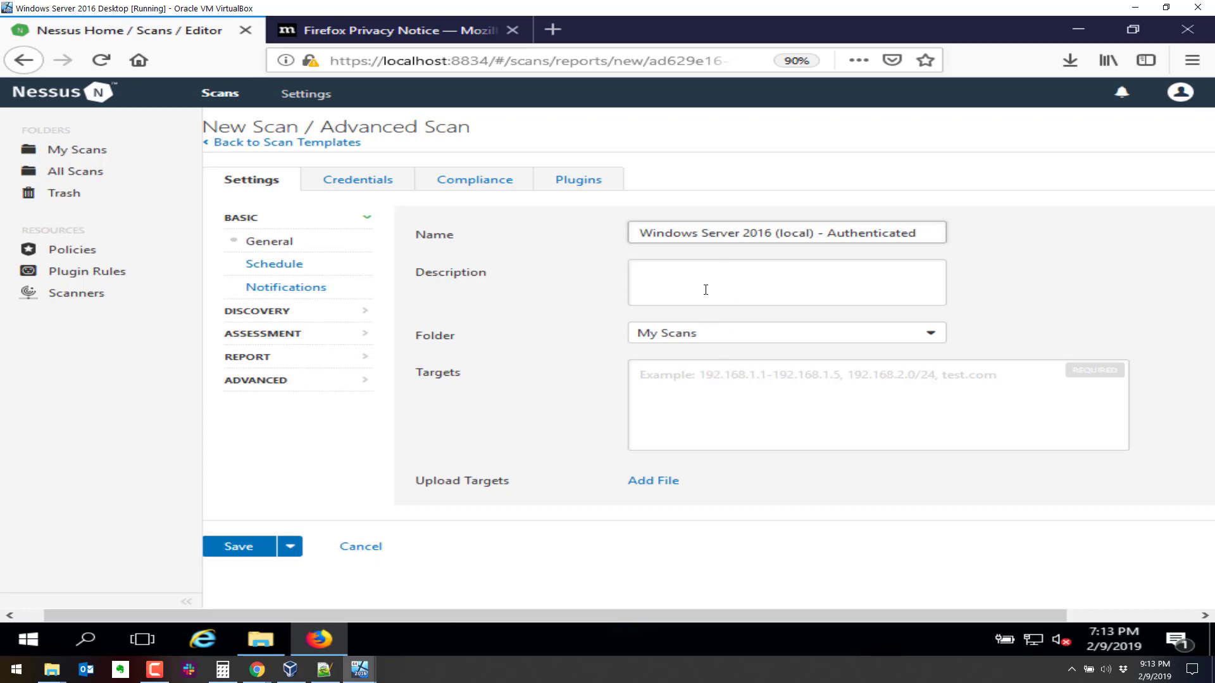
left_click(680, 386)
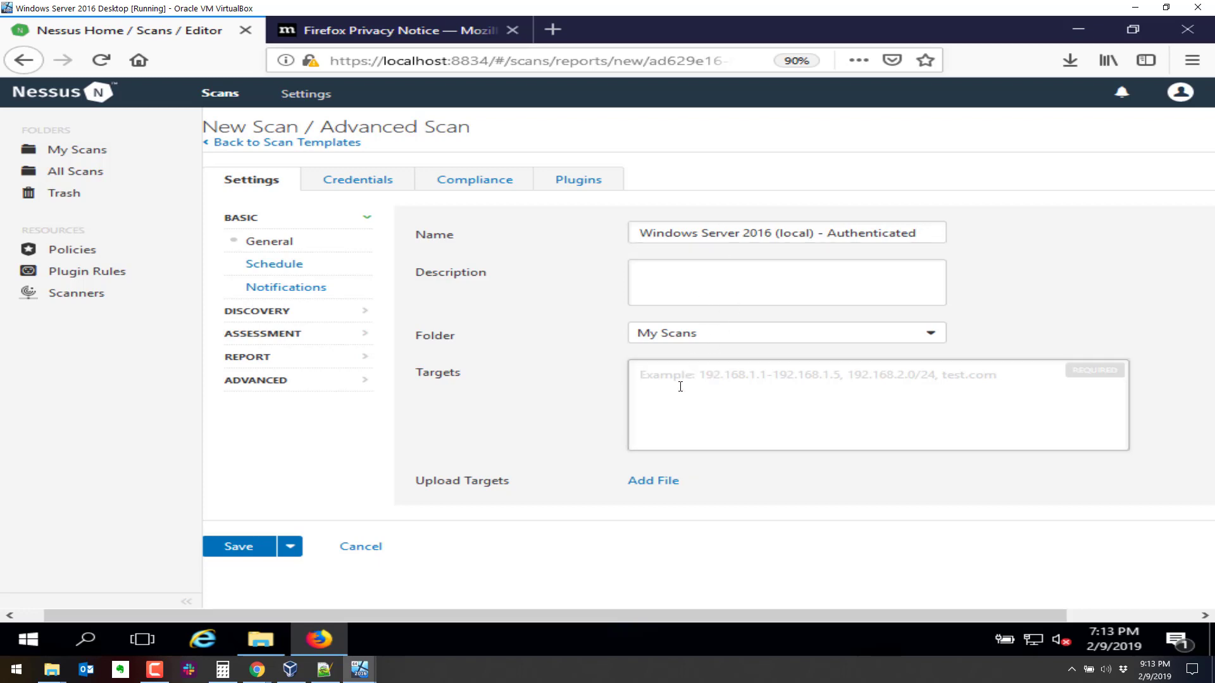
type("127.")
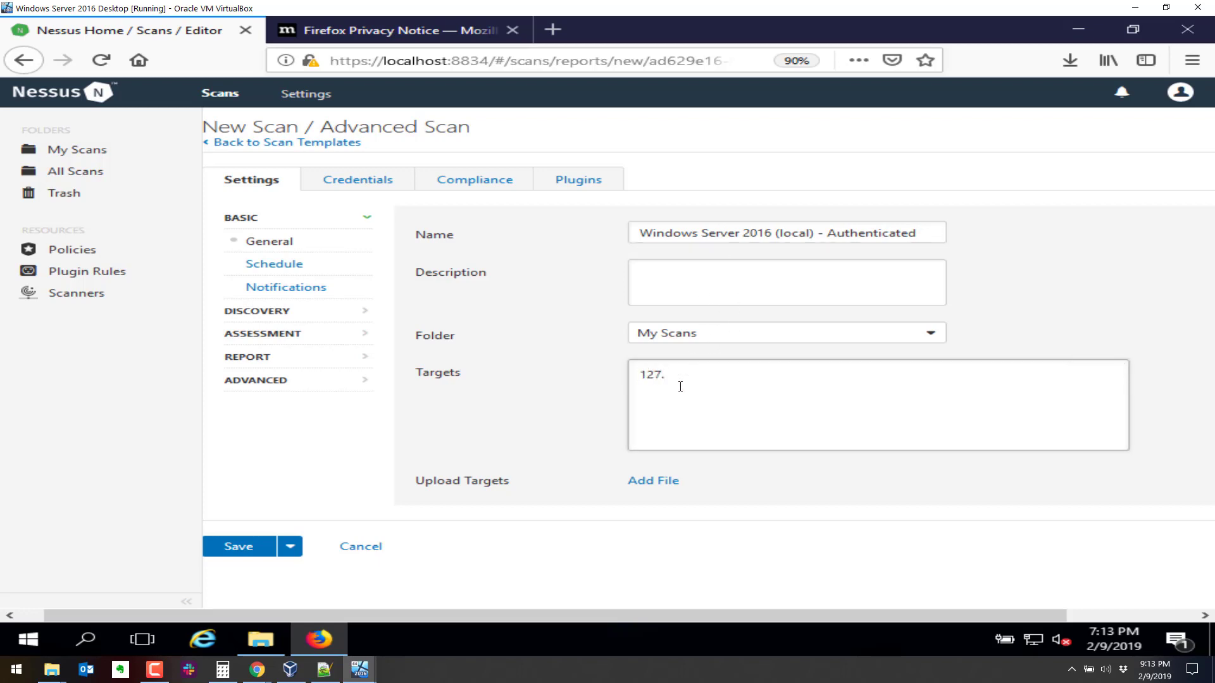
type("0.0")
Step: Add Windows credentials to the scan with username administrator
left_click(358, 180)
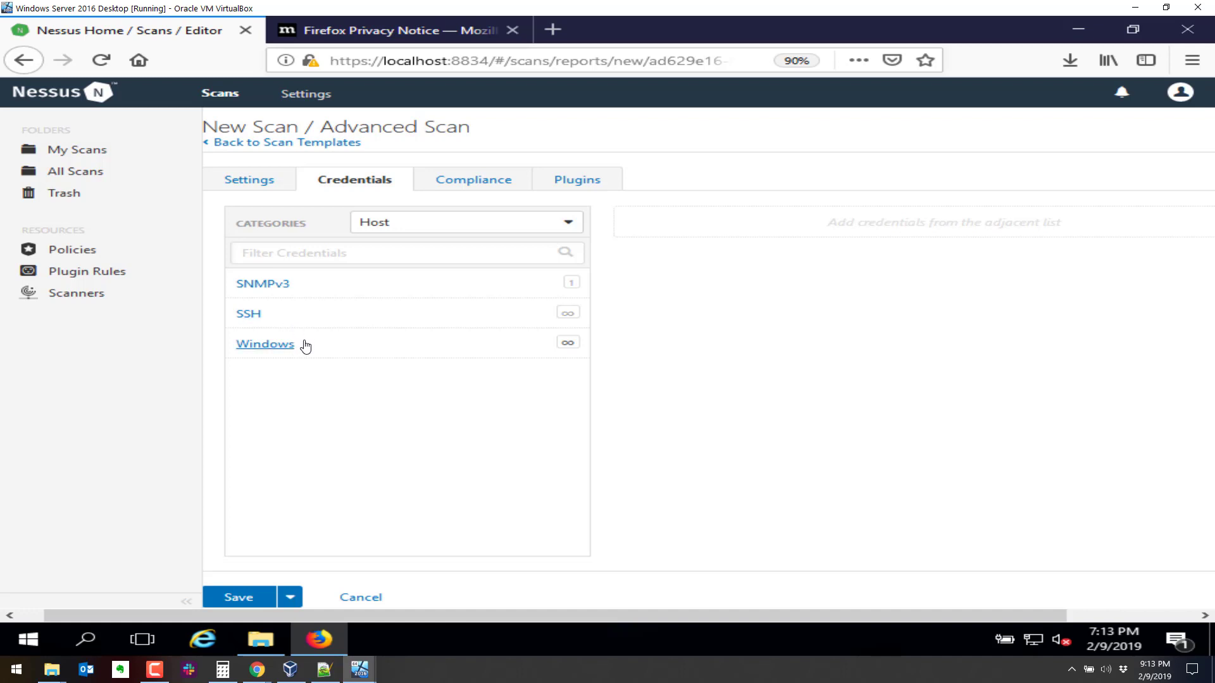
left_click(306, 344)
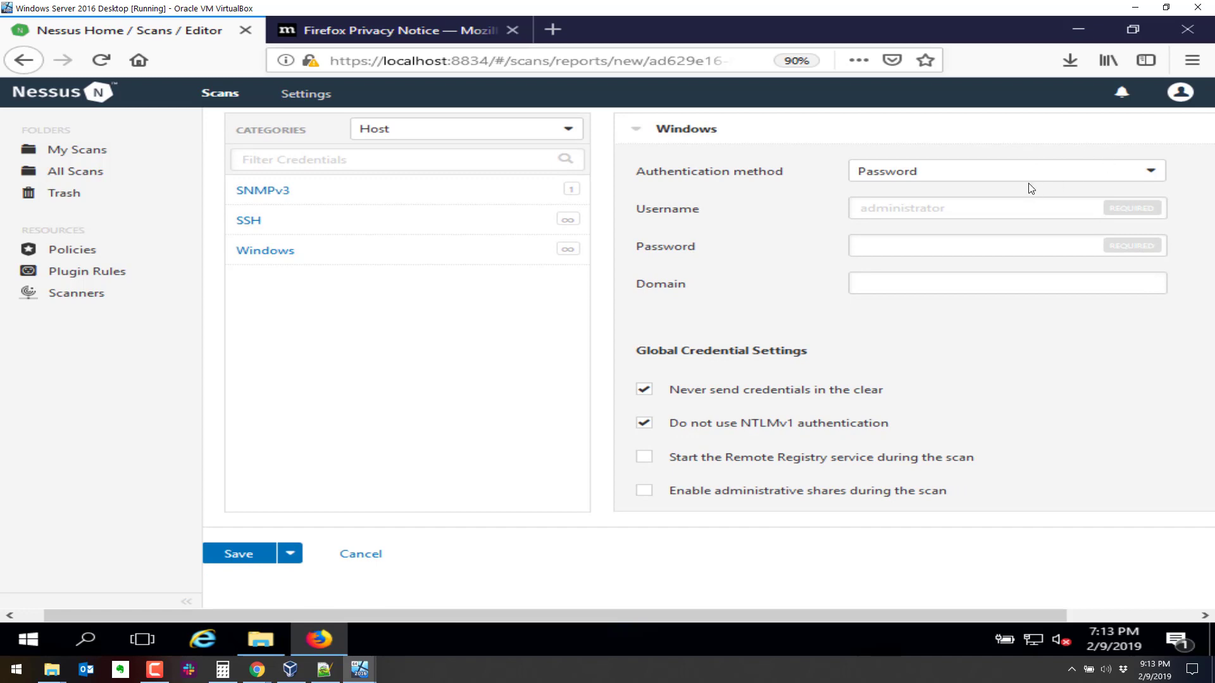
left_click(975, 206)
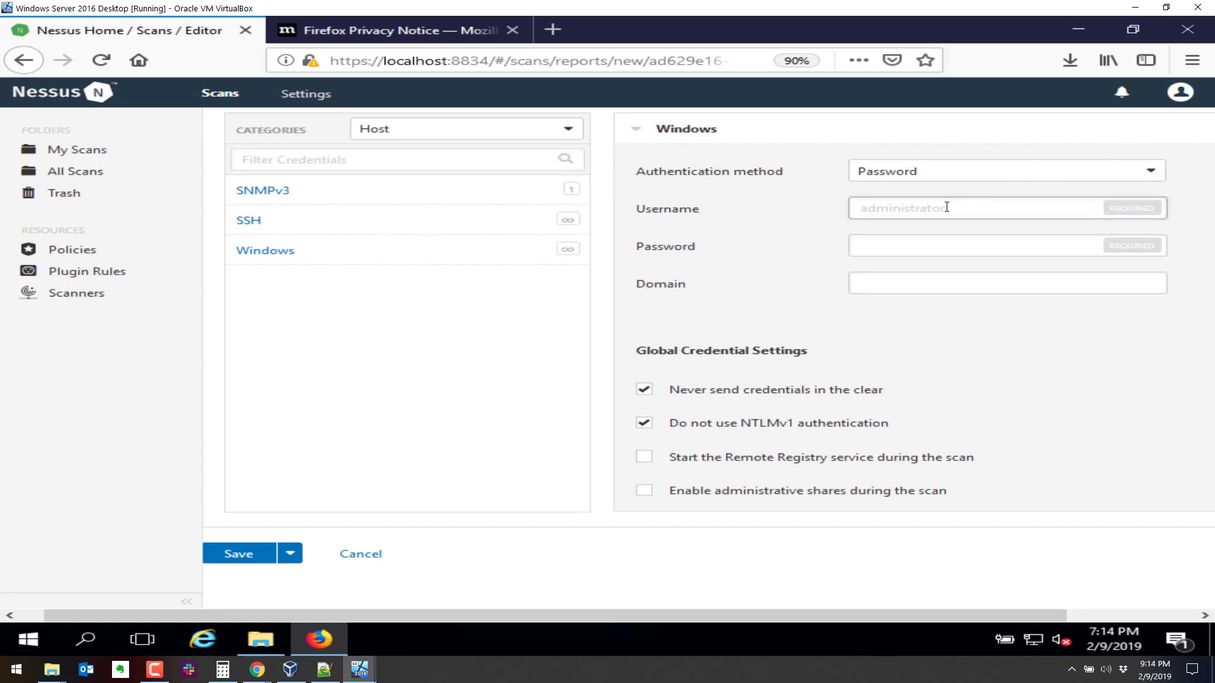
type("admini")
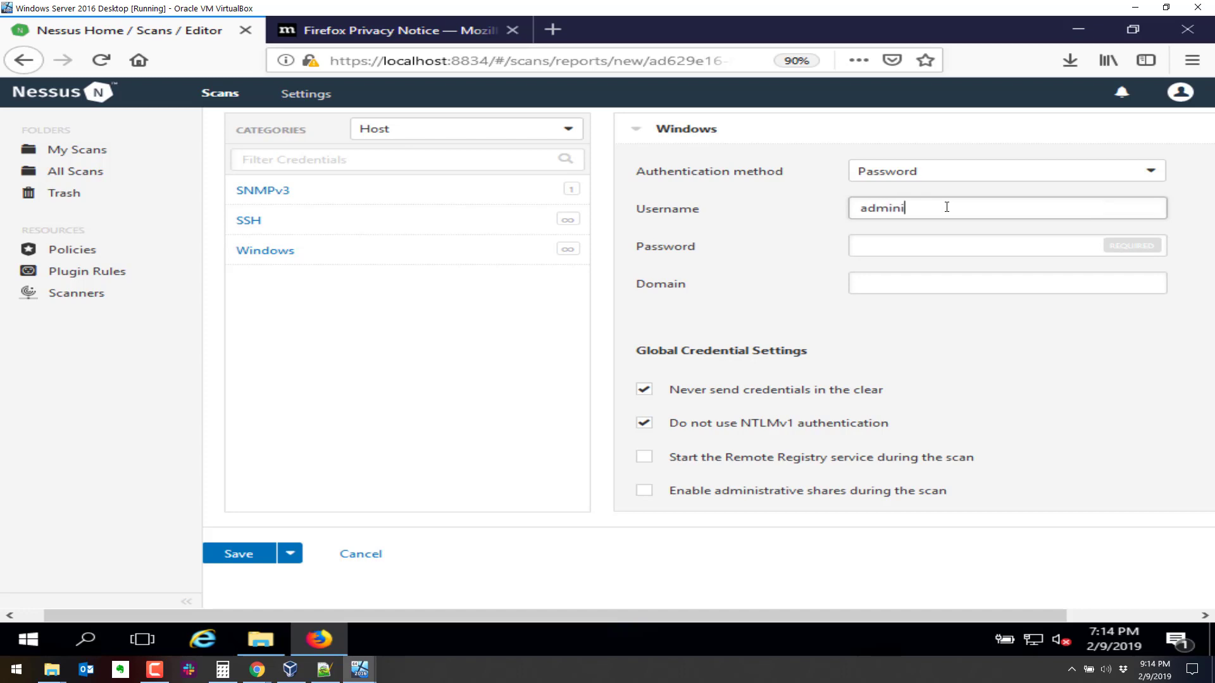
type("st")
type("arto")
key("BackSpace")
key("BackSpace")
key("BackSpace")
type("rator")
Step: Enter the administrator account password and save the Authenticated scan
key("Tab")
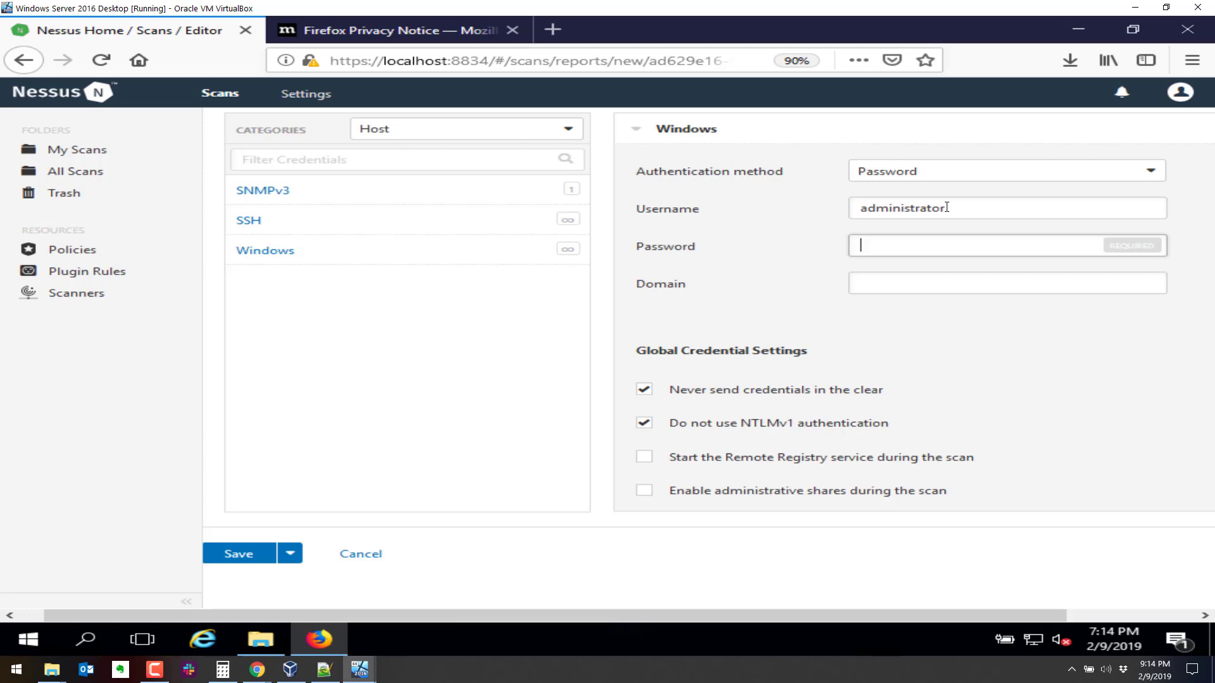
type("•••••••••••")
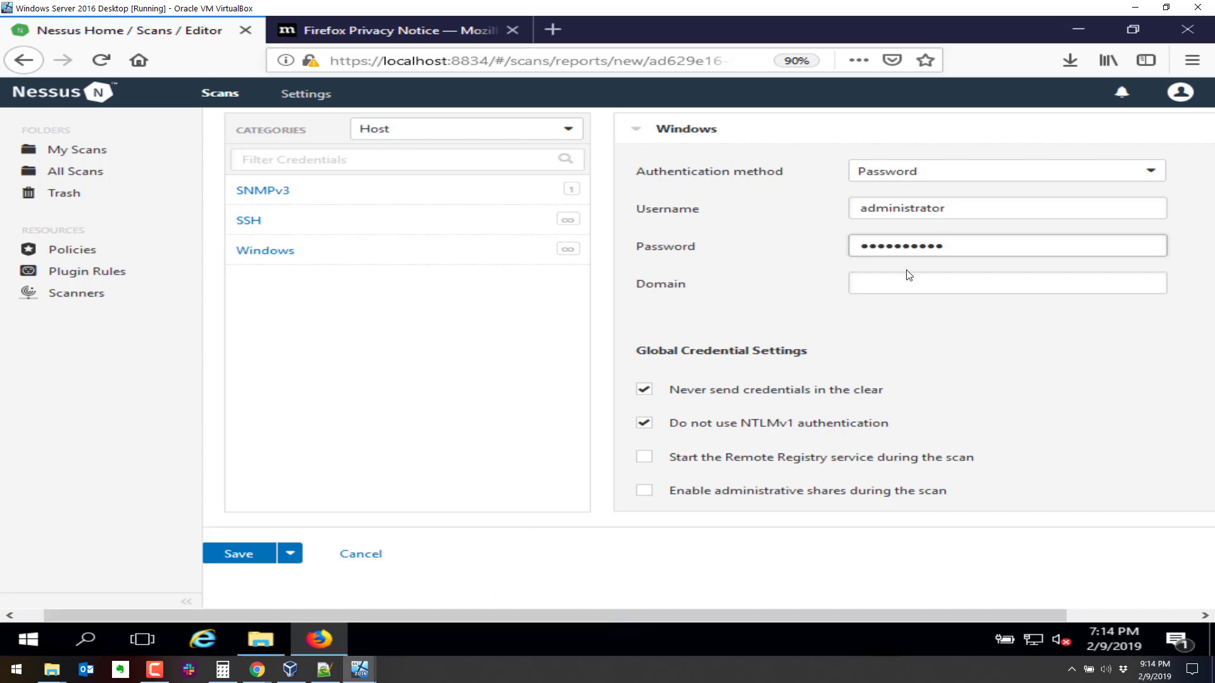
key("ctrl+a")
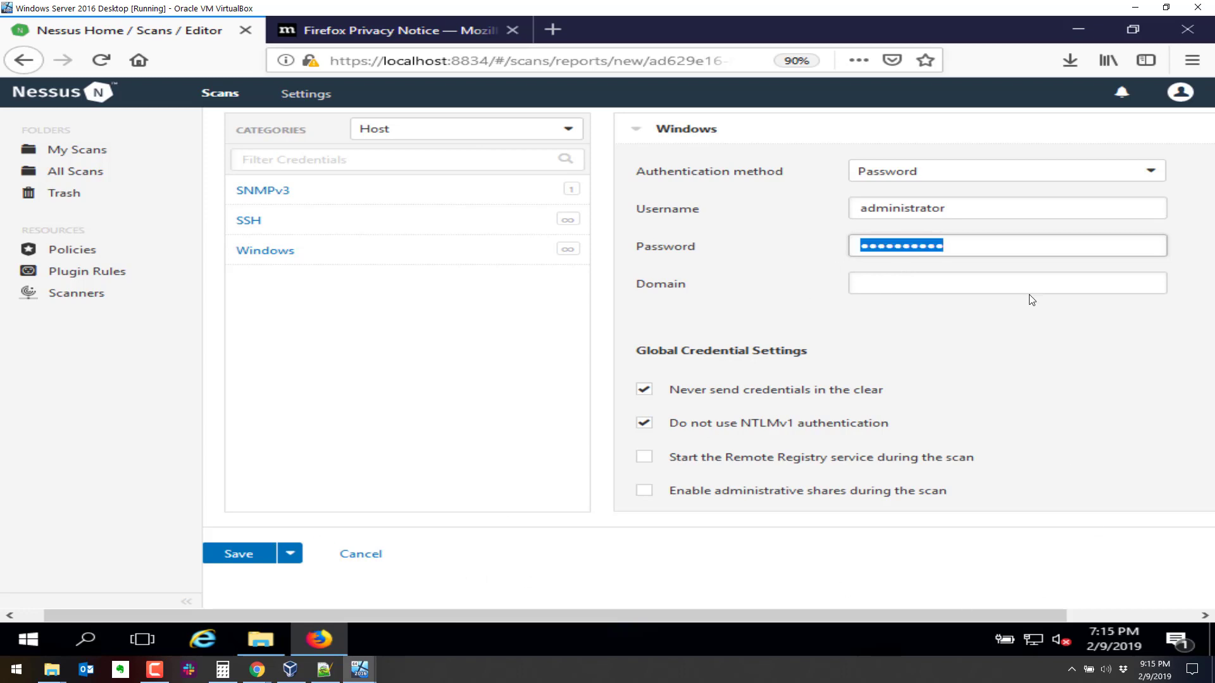
left_click(1053, 246)
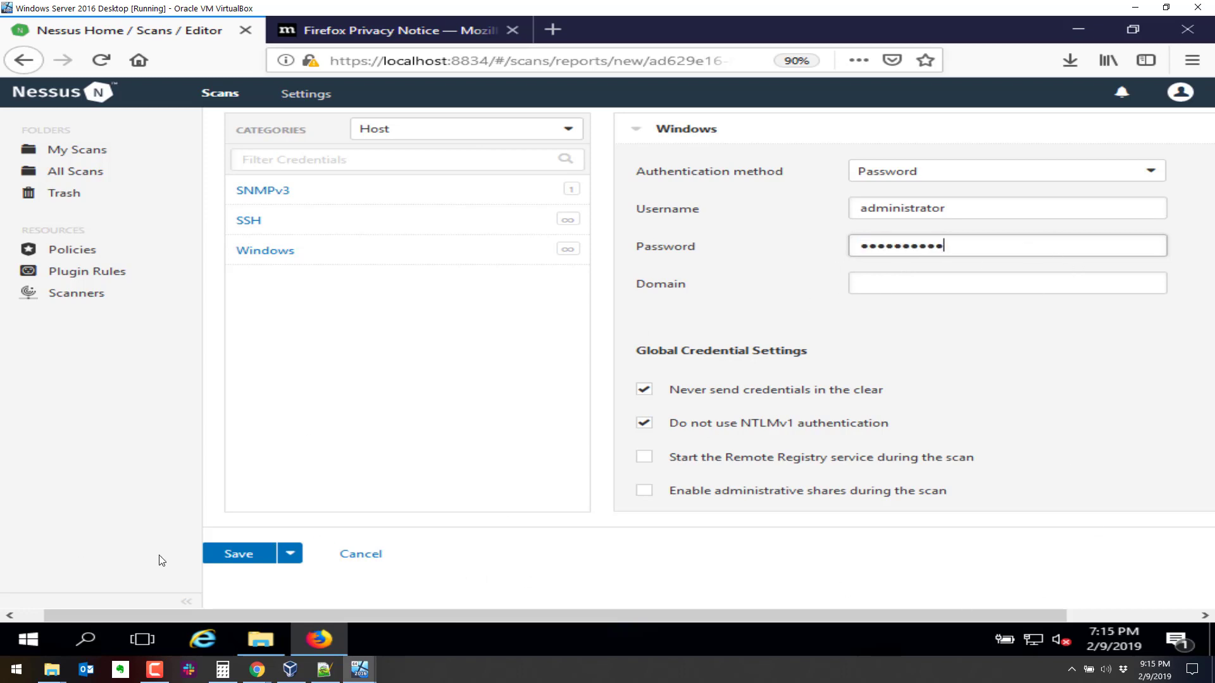
left_click(228, 559)
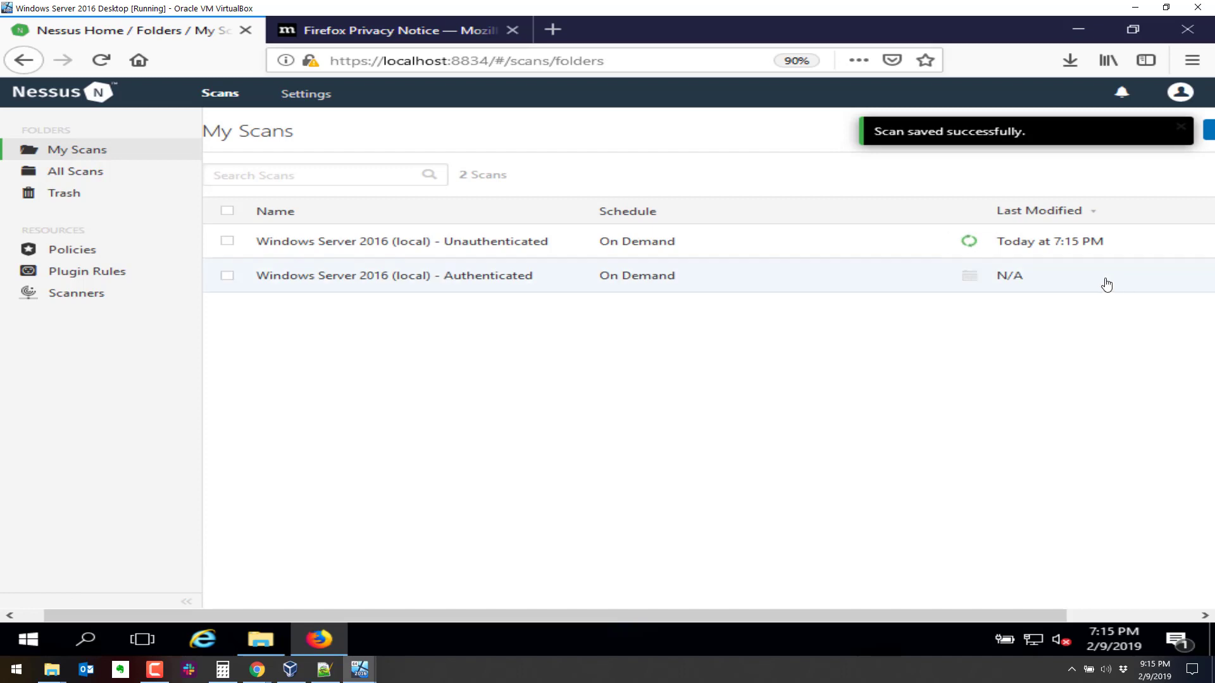
Step: Launch the 'Windows Server 2016 (local) - Authenticated' scan and return to My Scans
left_click(753, 278)
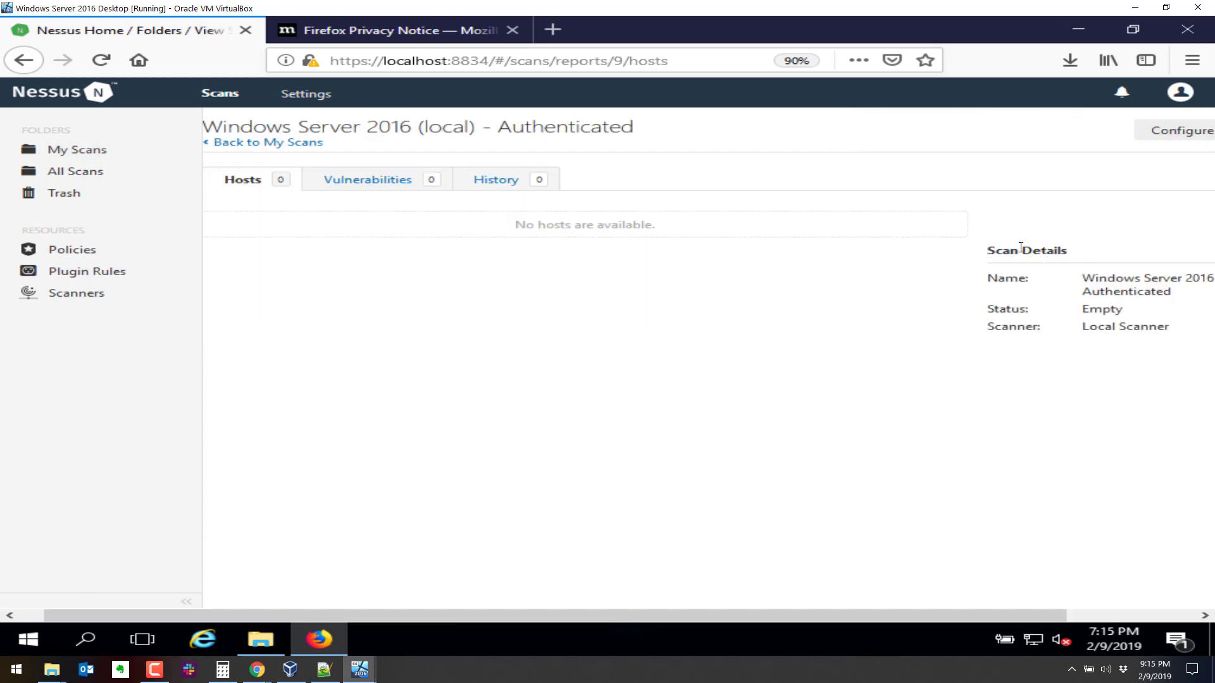
left_click_drag(726, 615, 906, 614)
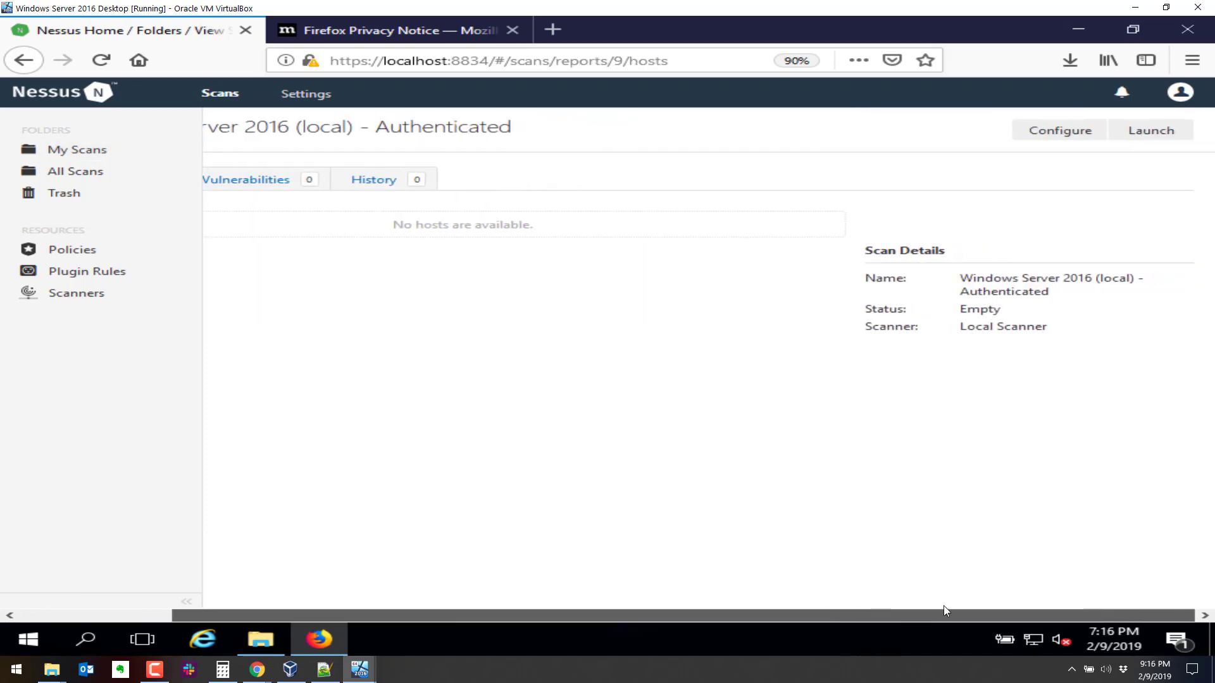
left_click(1150, 130)
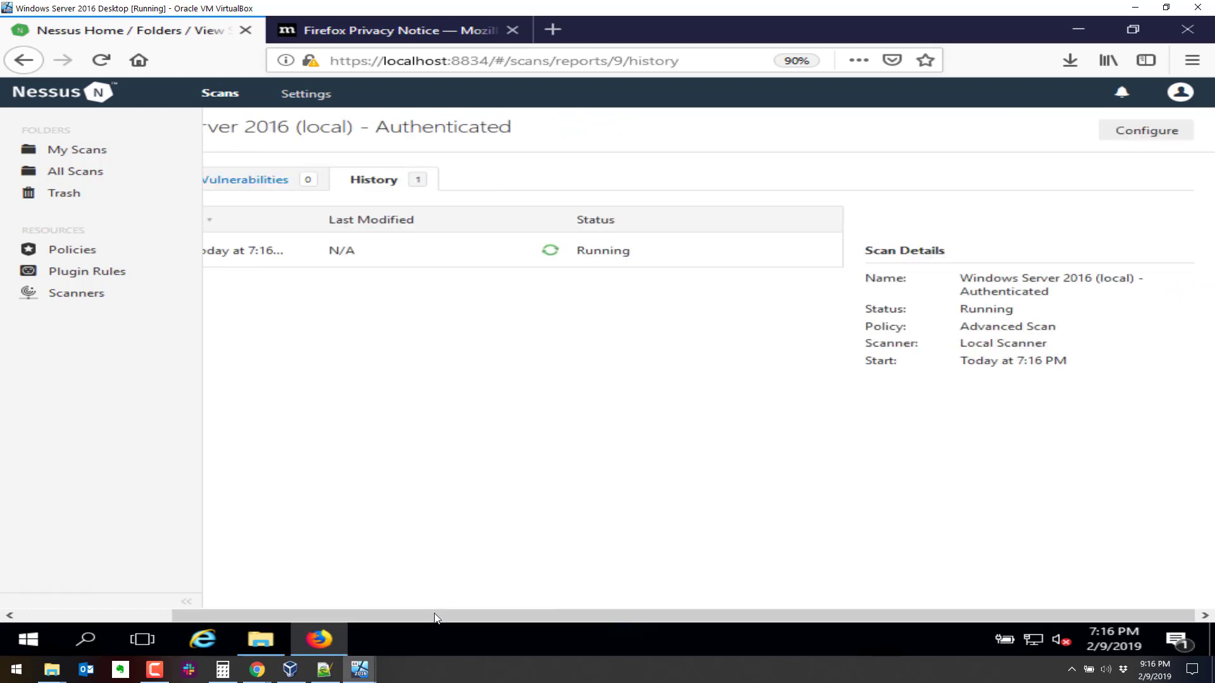
left_click_drag(435, 617, 272, 601)
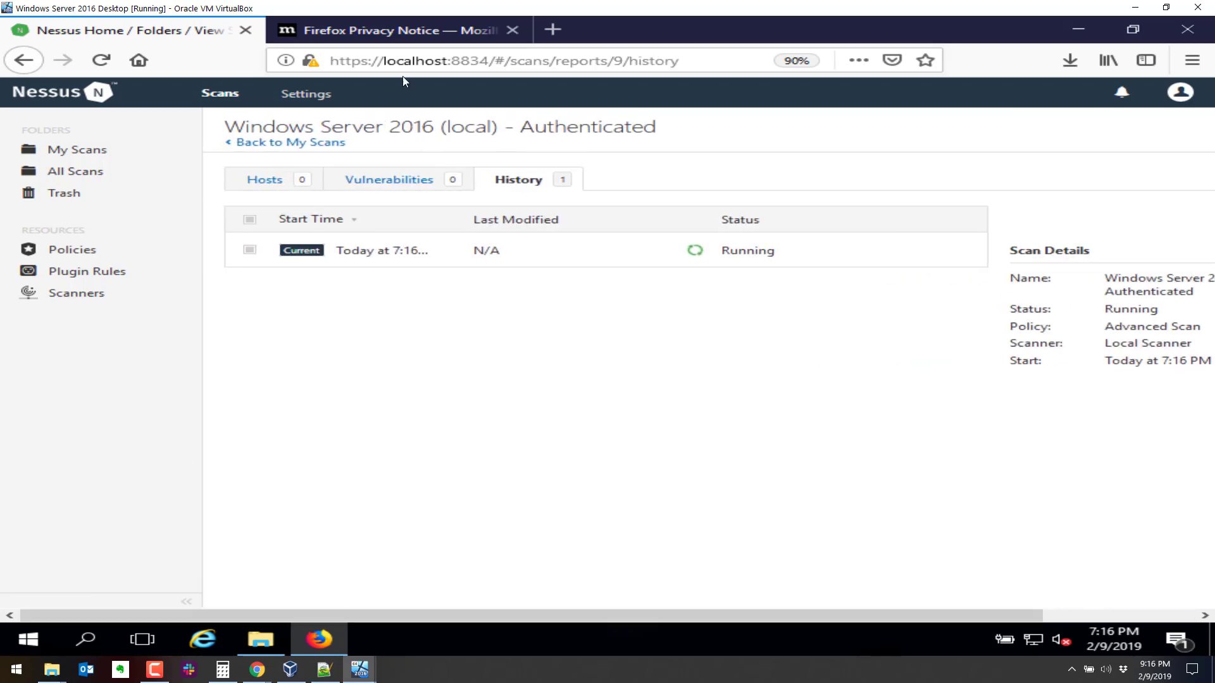
left_click(261, 144)
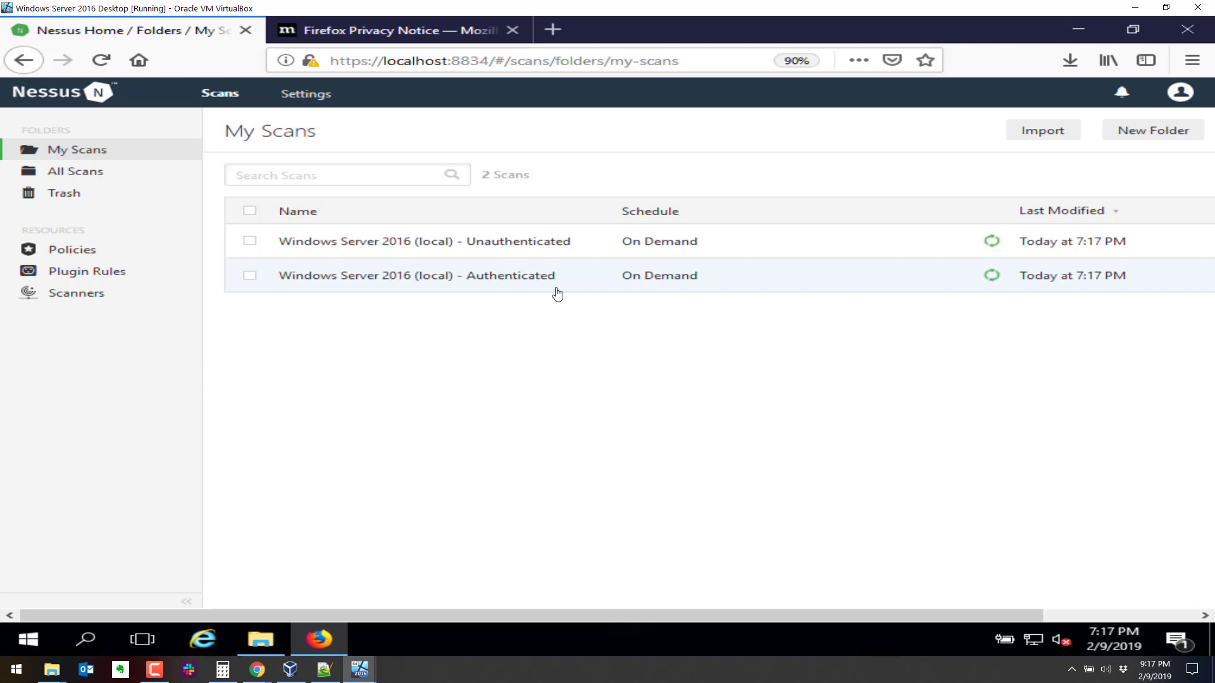
Step: Inspect the Unauthenticated scan's Nonexistent Page (404) finding on 127.0.0.1 and its disclosed URL path
left_click(476, 241)
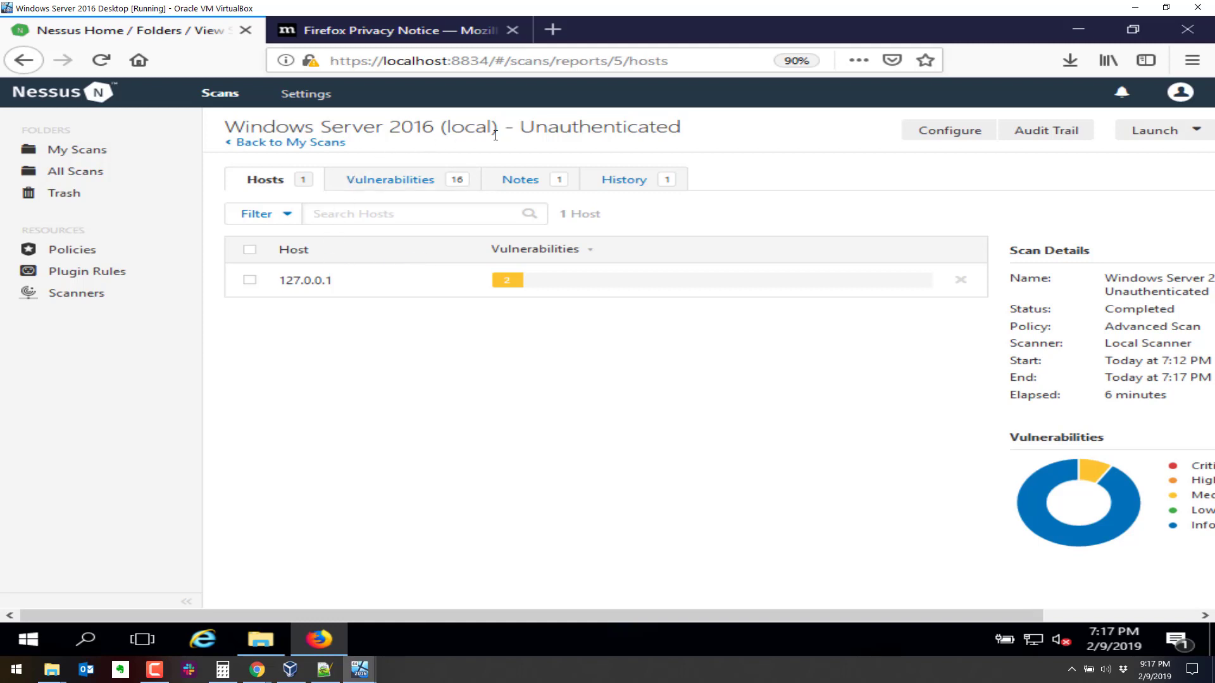
left_click(507, 288)
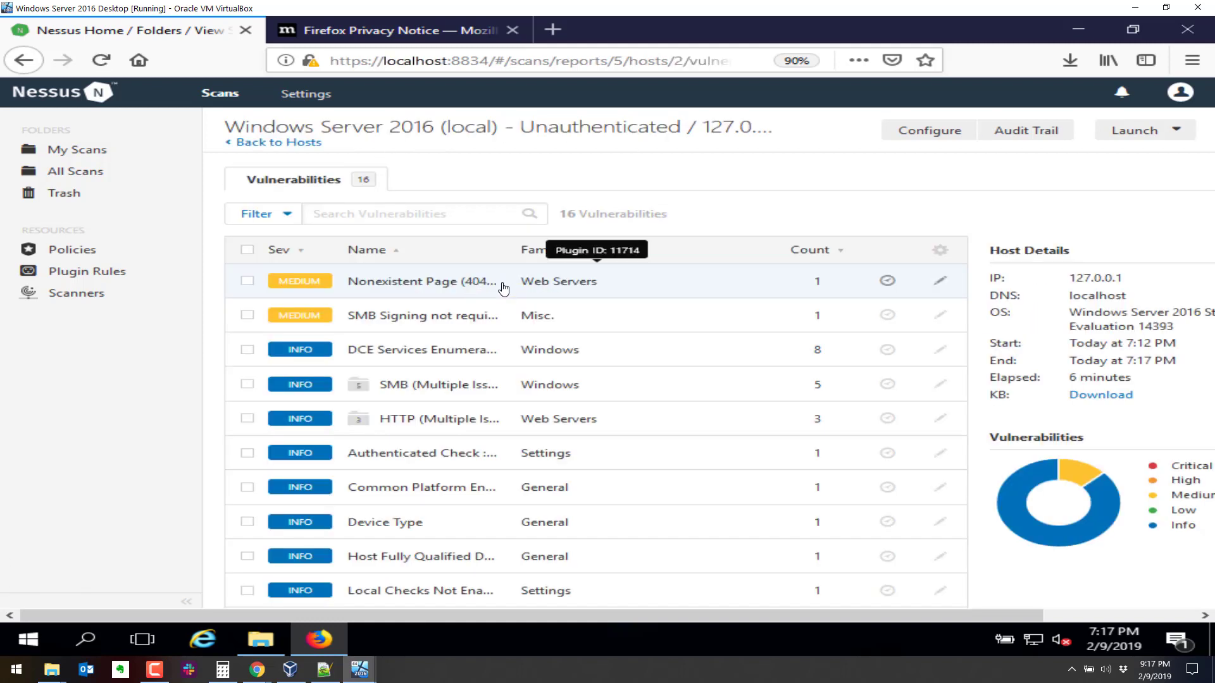
left_click(482, 288)
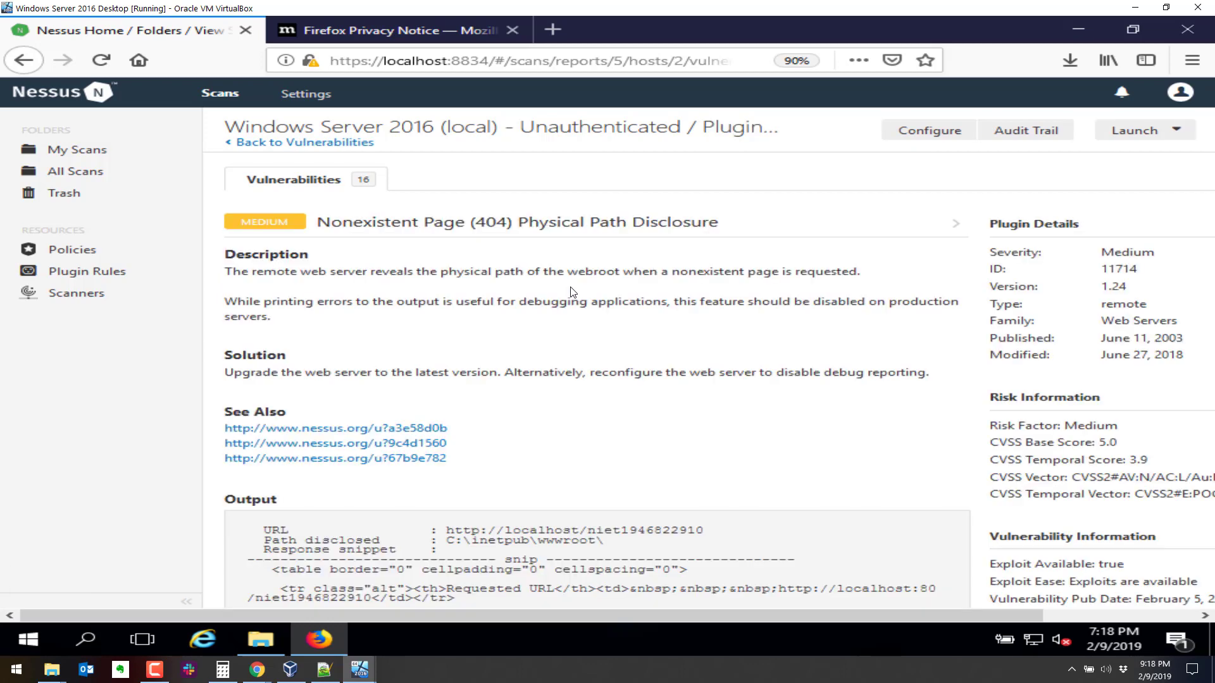
scroll(529, 333, "down", 3)
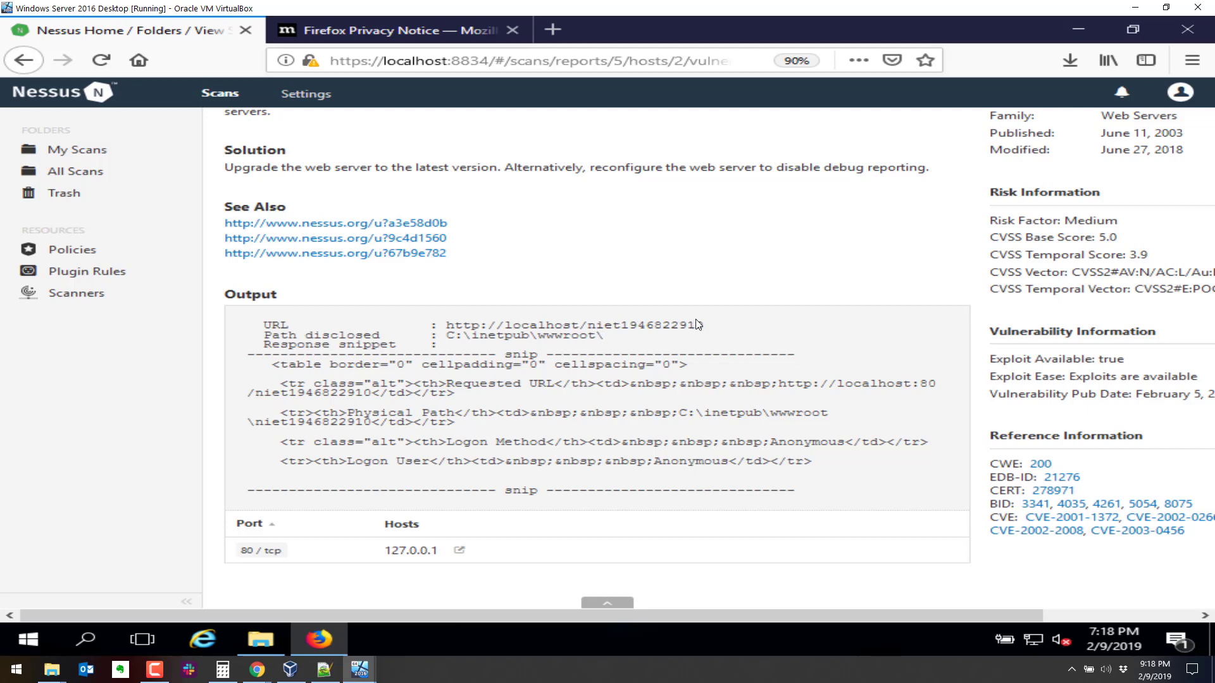
left_click_drag(712, 326, 547, 324)
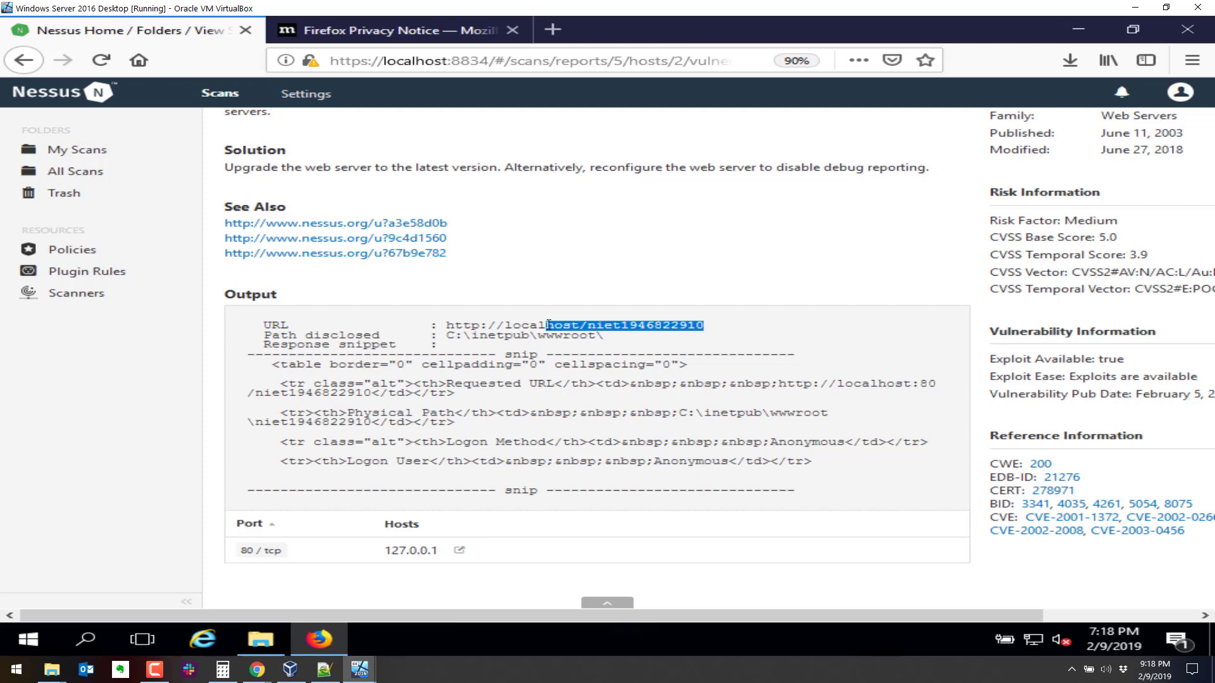
scroll(544, 324, "up", 3)
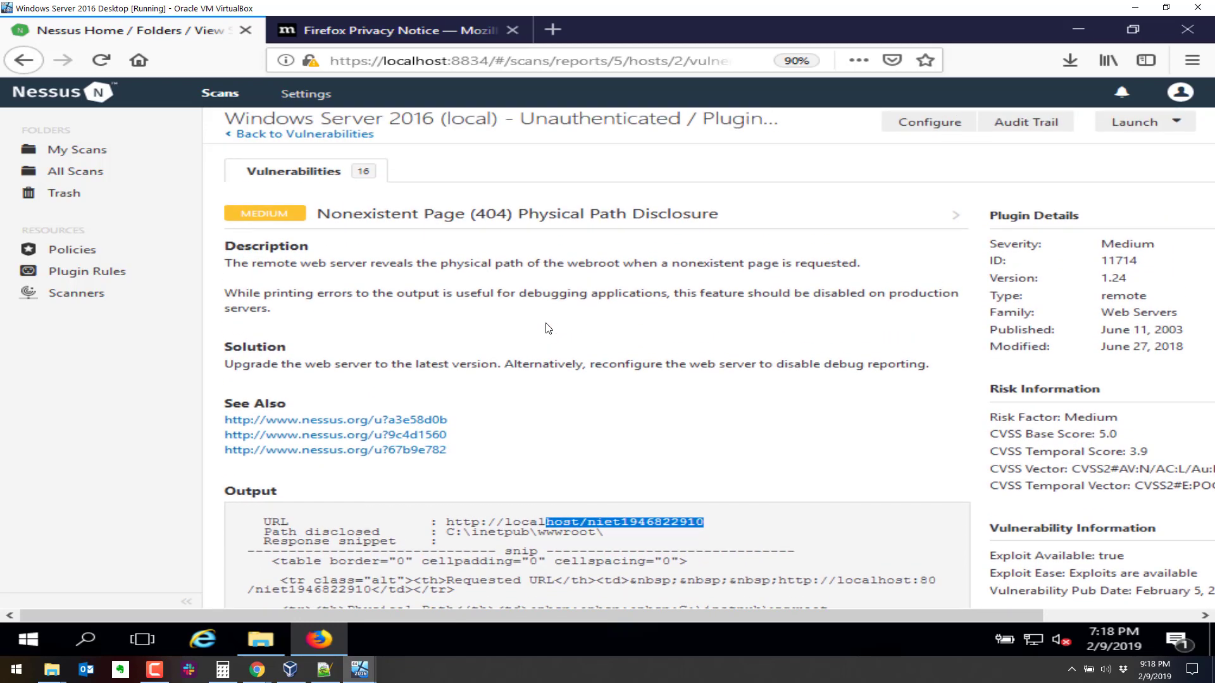
scroll(295, 132, "down", 2)
scroll(294, 132, "up", 2)
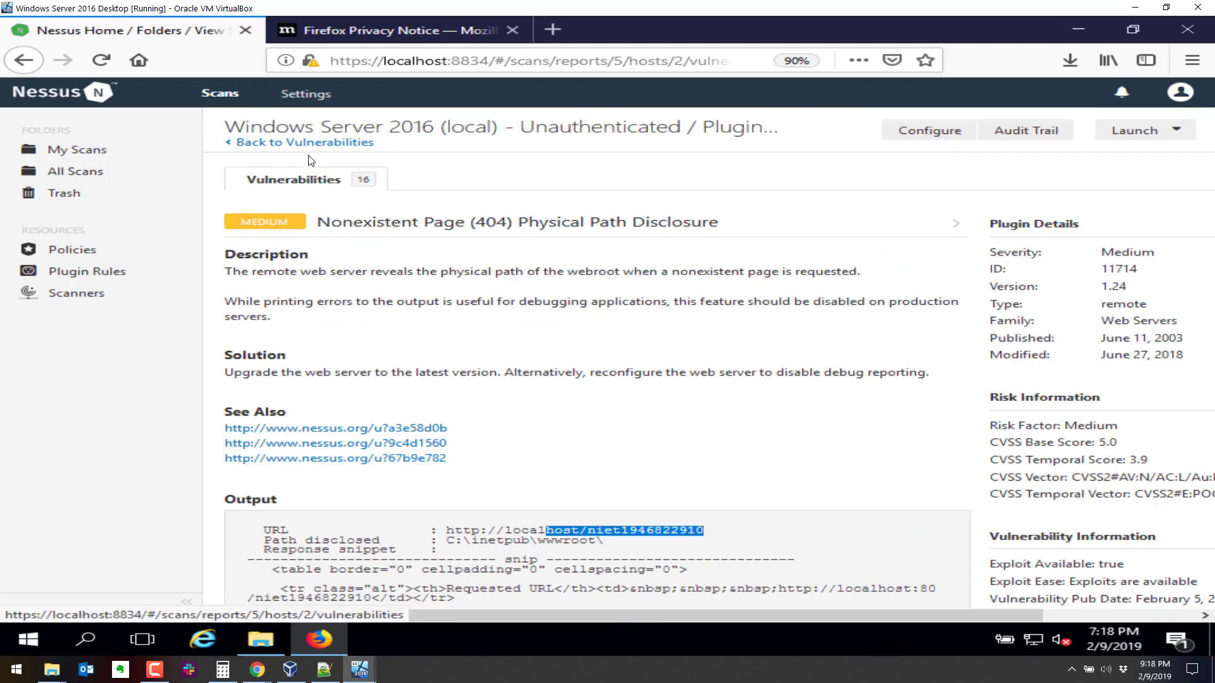
Step: Recheck the Unauthenticated scan's vulnerability list for 127.0.0.1, ending back on My Scans
left_click(284, 143)
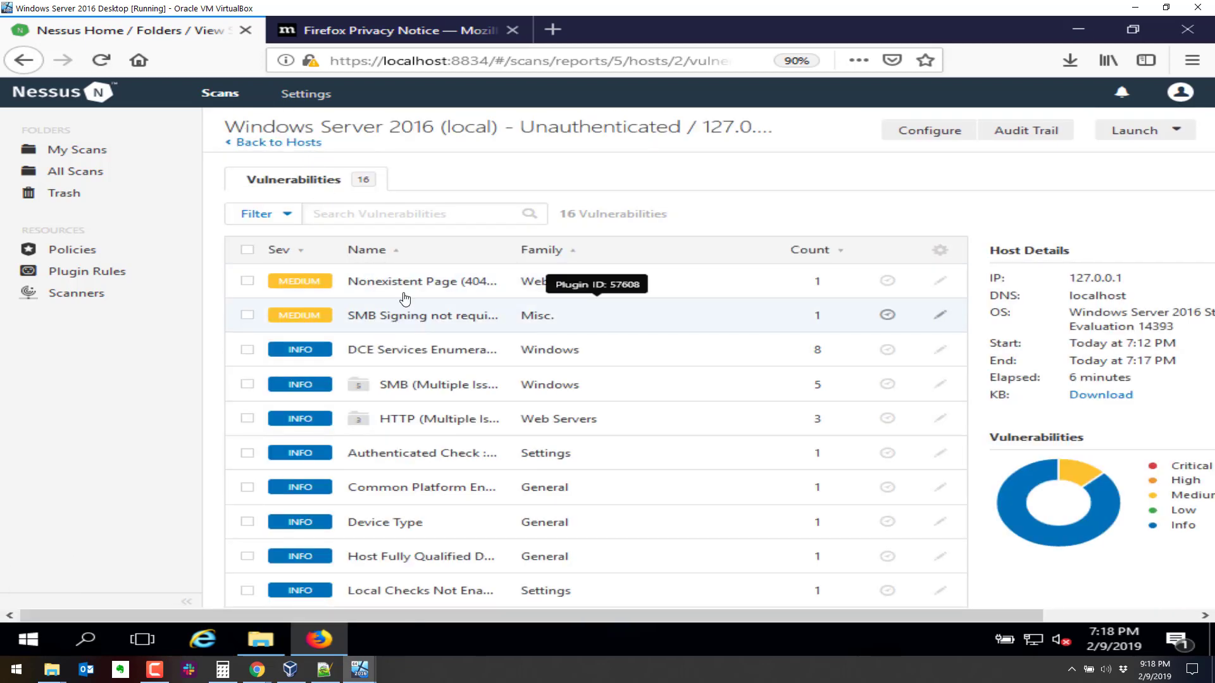
left_click(273, 144)
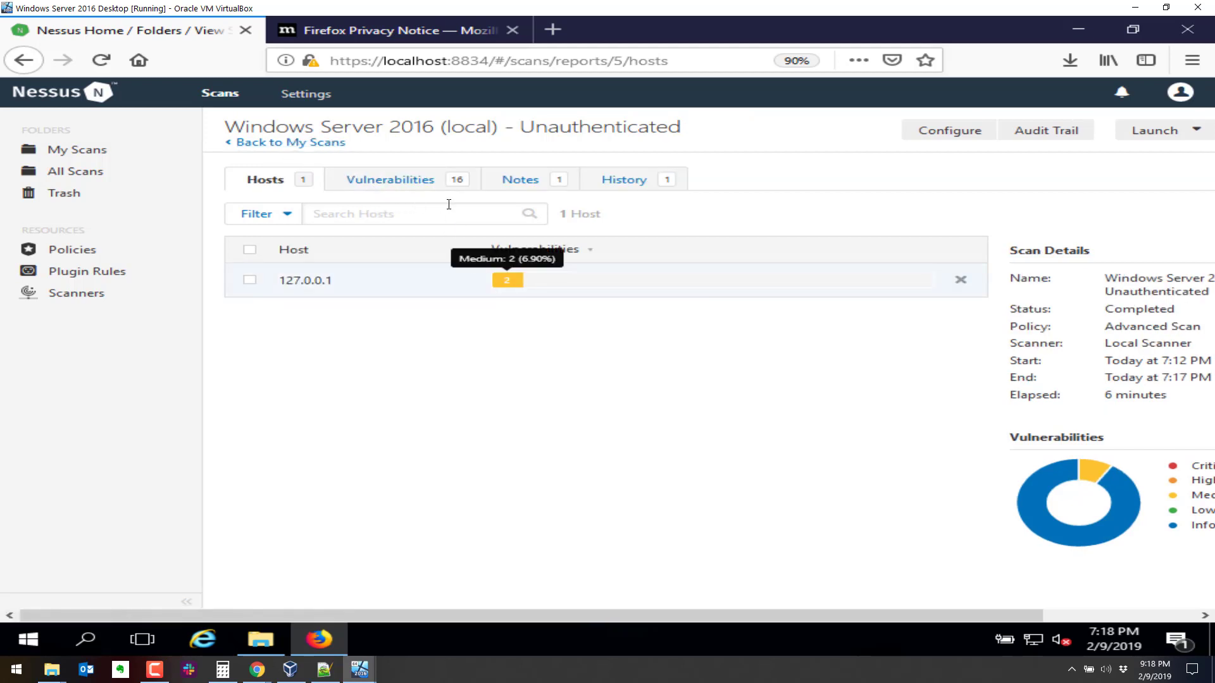
left_click(239, 141)
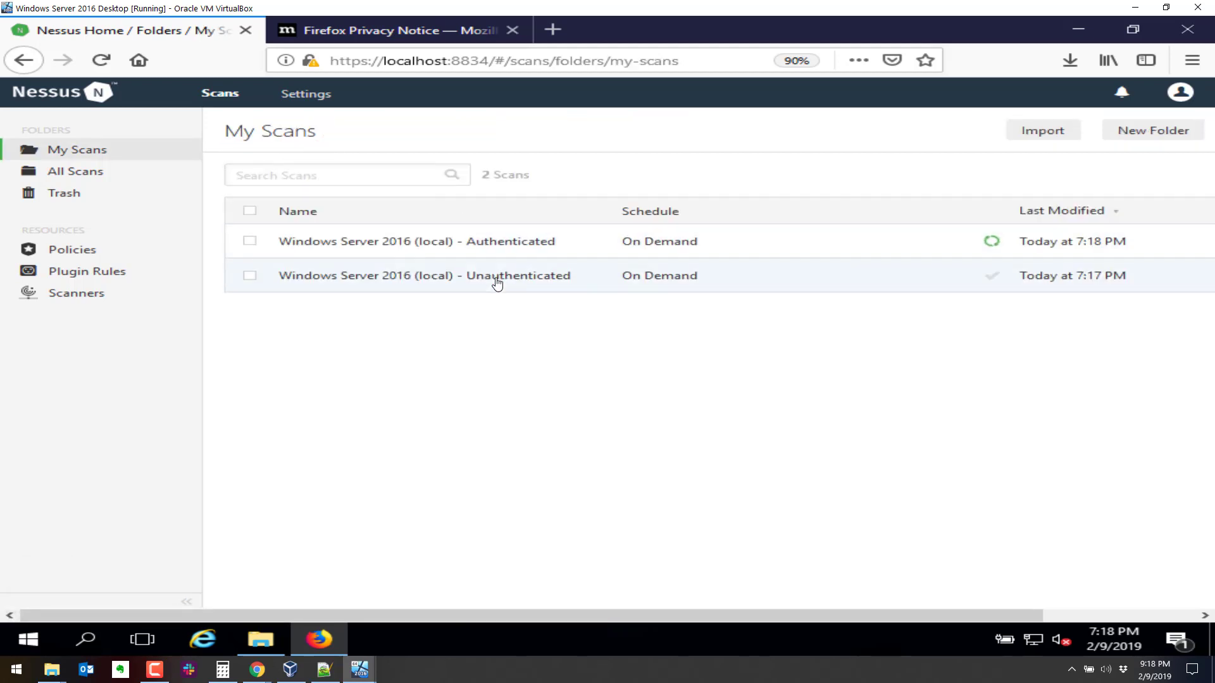
left_click(496, 282)
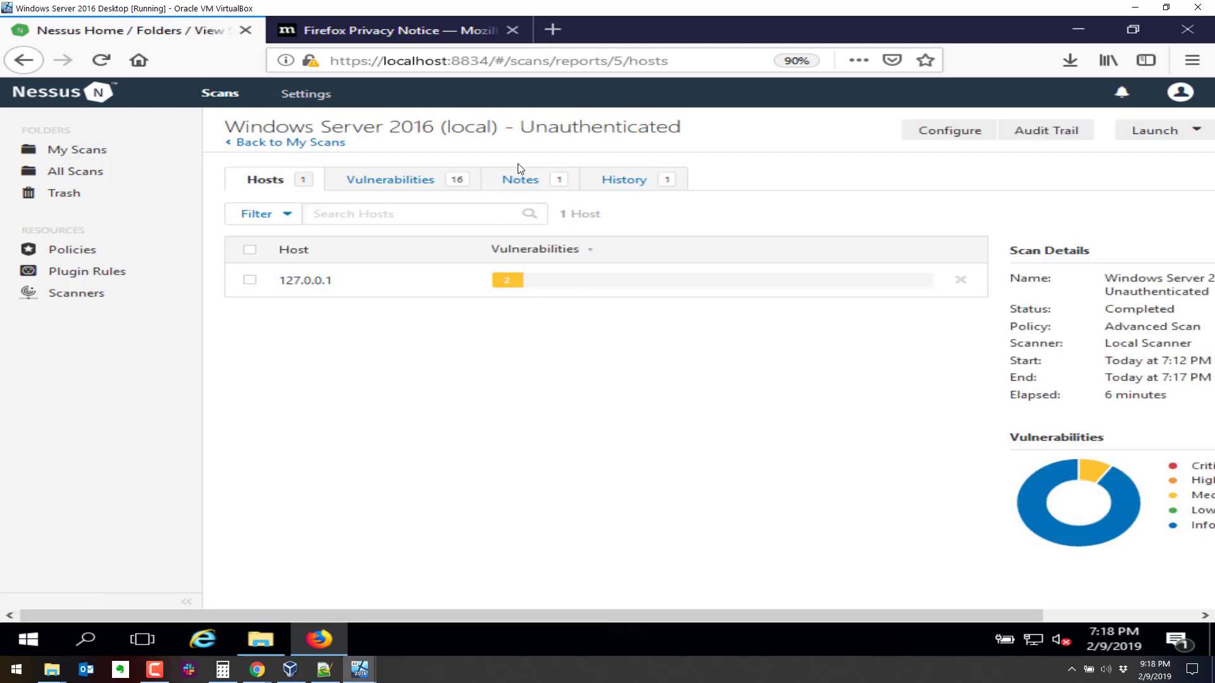
left_click(517, 286)
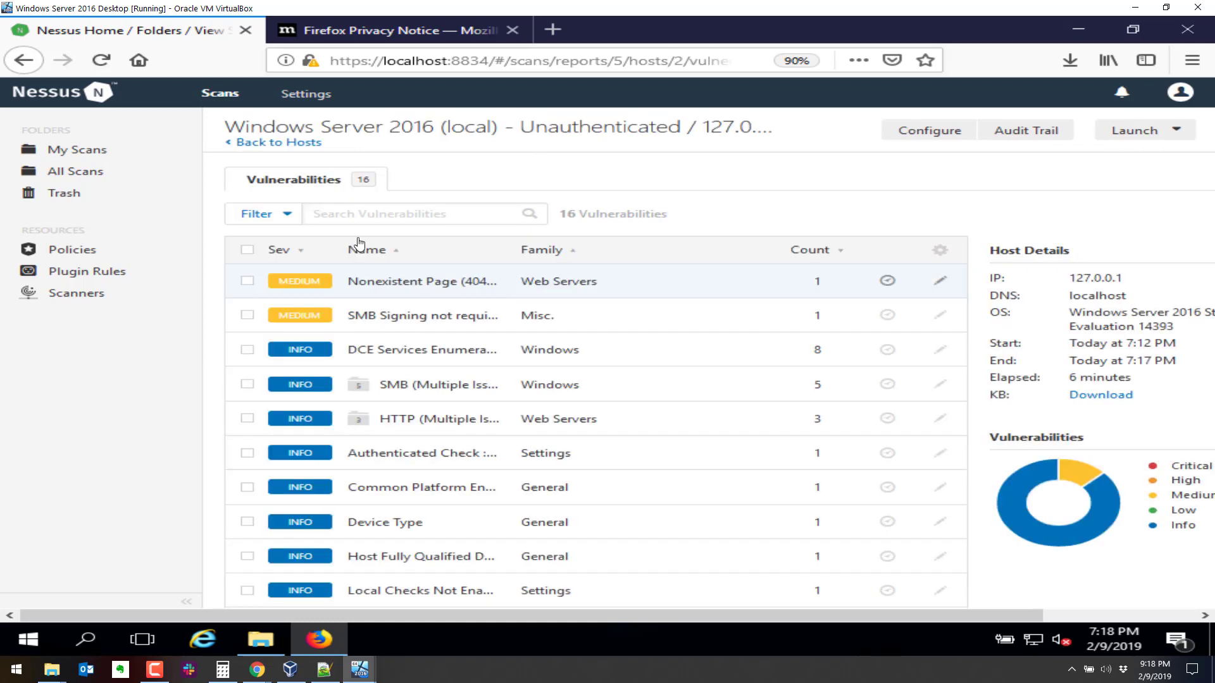
left_click(273, 147)
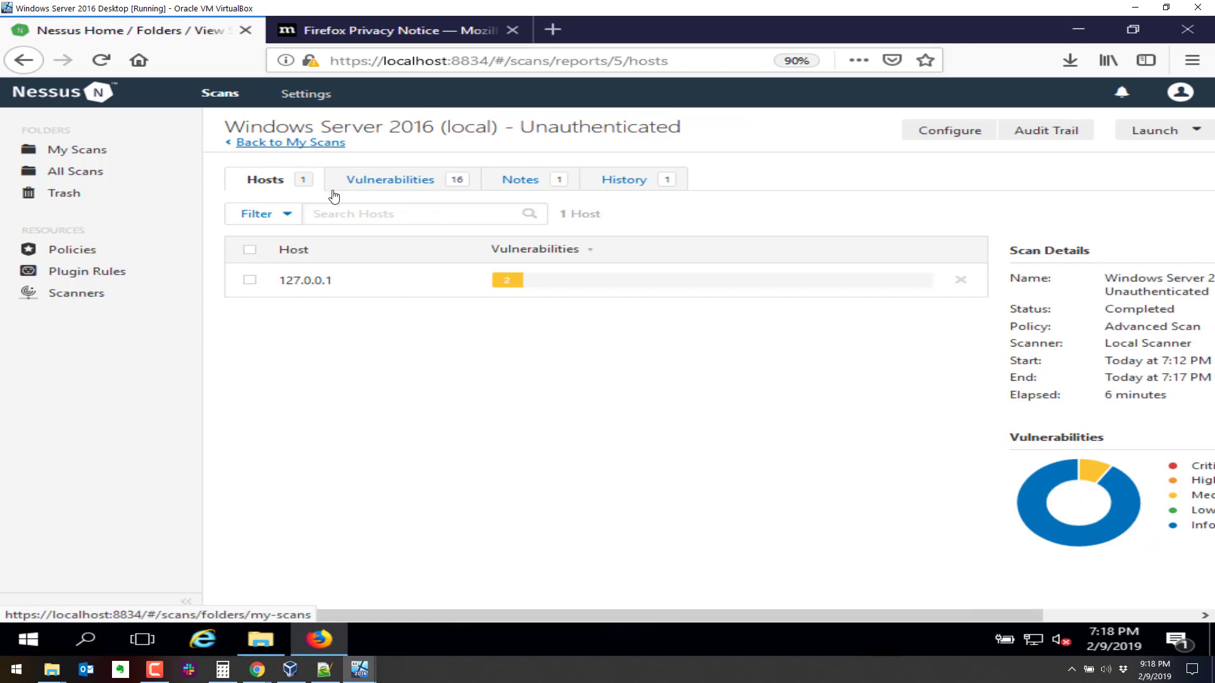
left_click(292, 145)
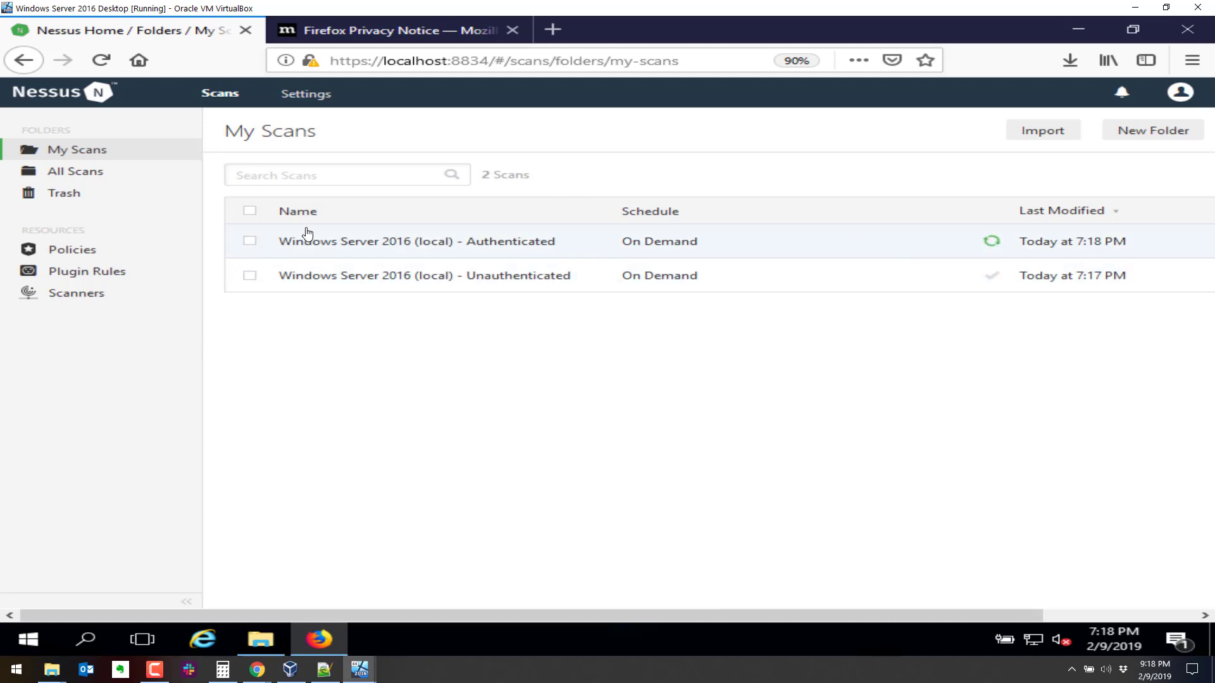
Step: Read the Authenticated scan's Windows Defender Signature Definition Check finding on 127.0.0.1
left_click(345, 239)
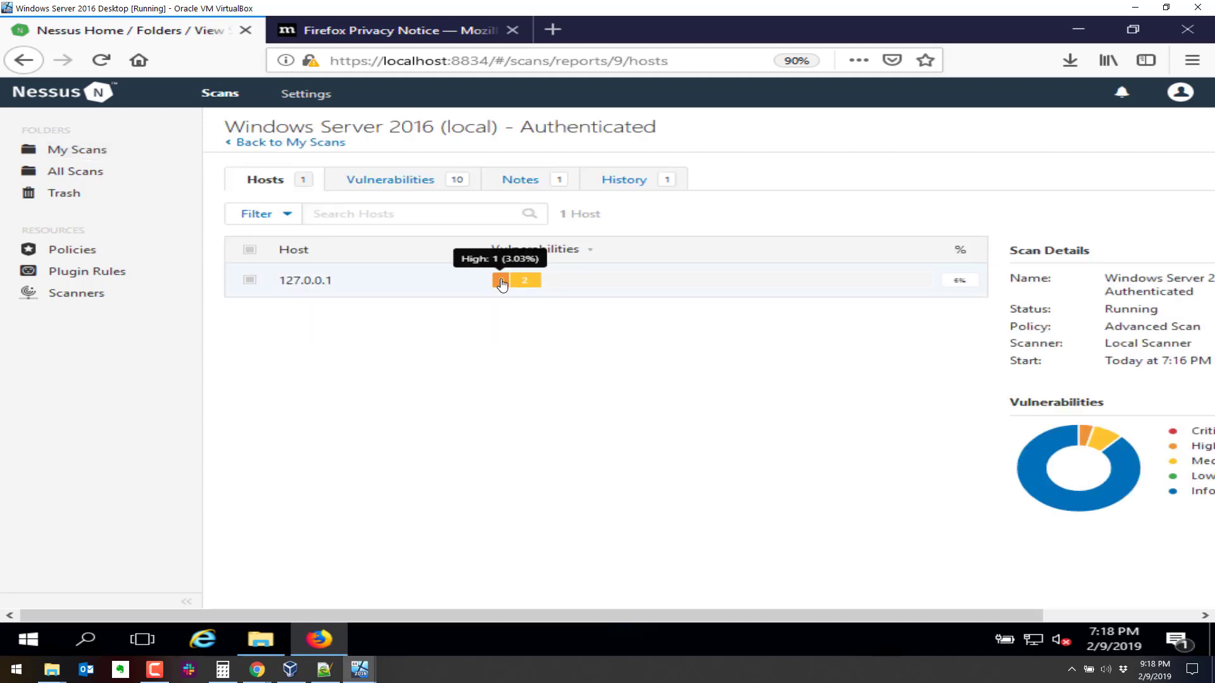
left_click(500, 282)
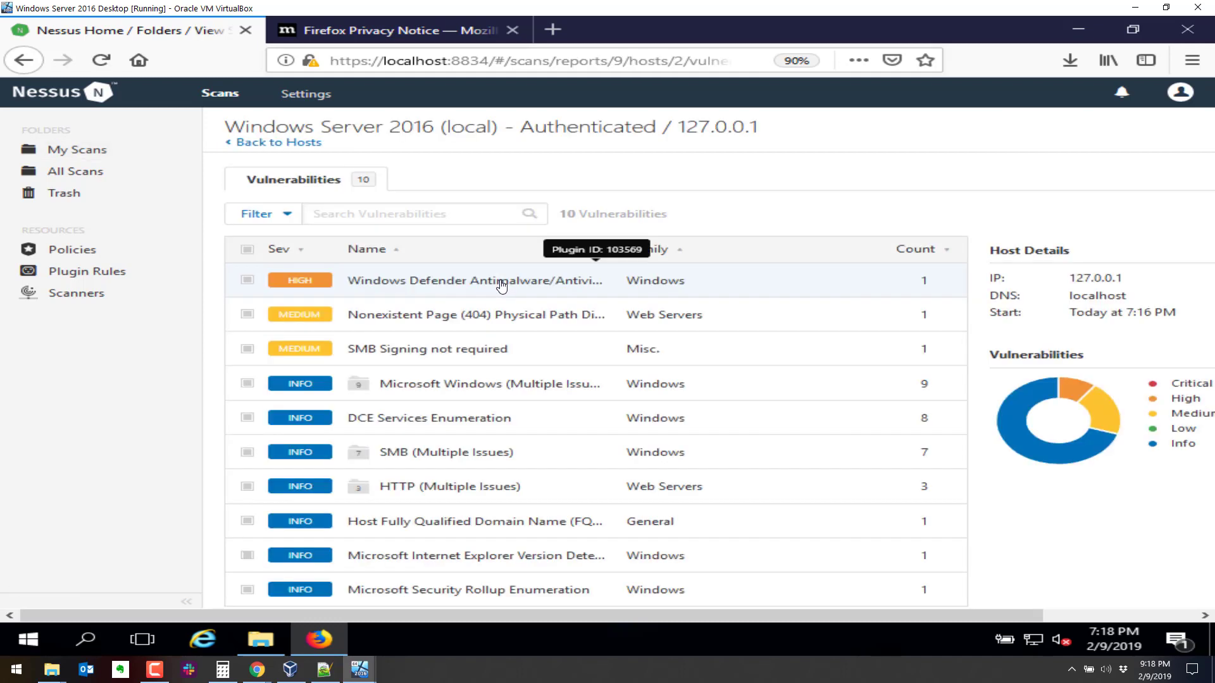
left_click(501, 286)
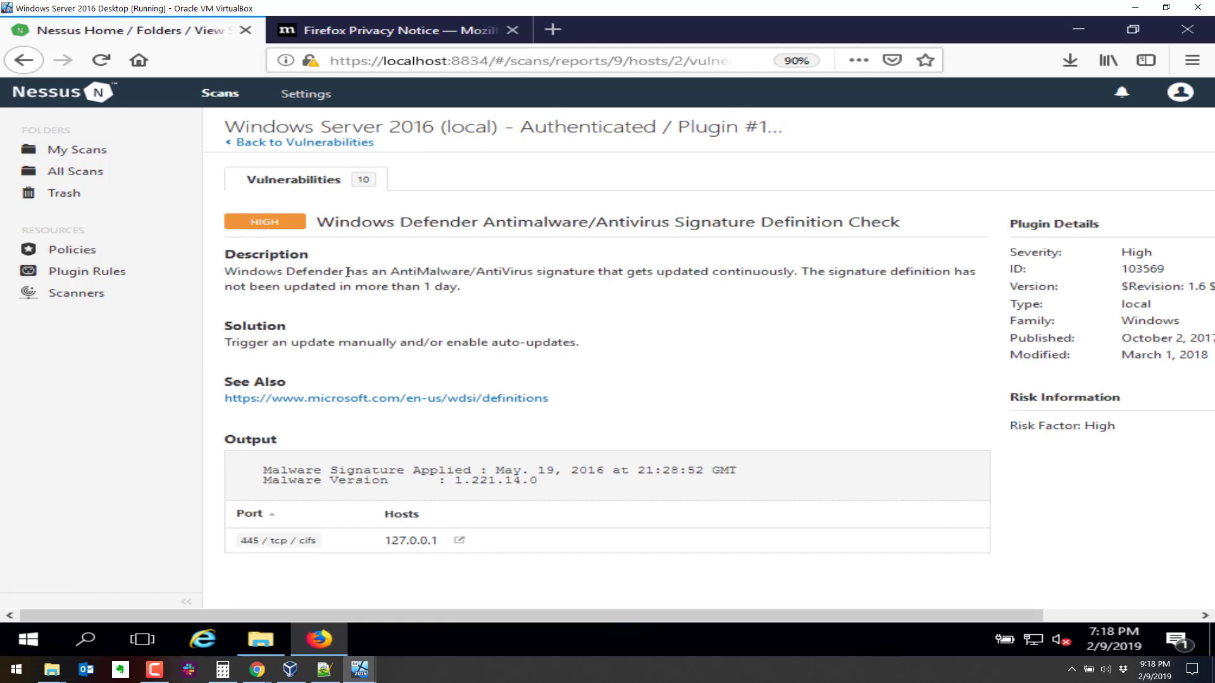
left_click_drag(344, 271, 741, 288)
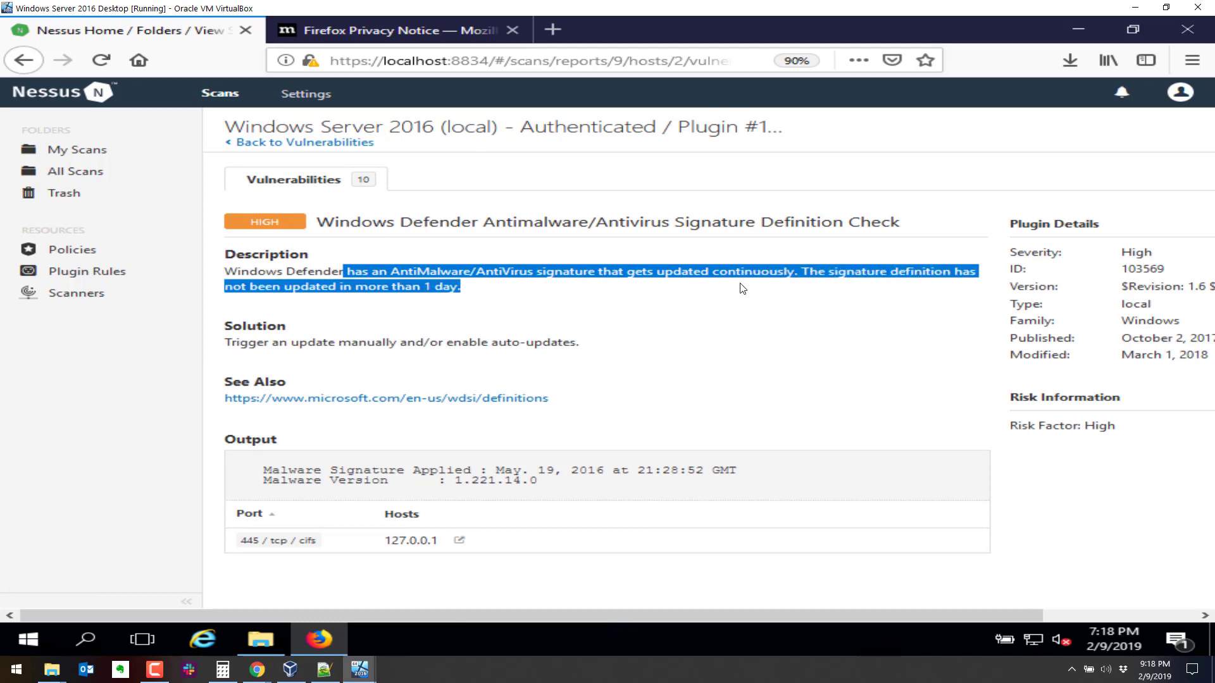
left_click(602, 298)
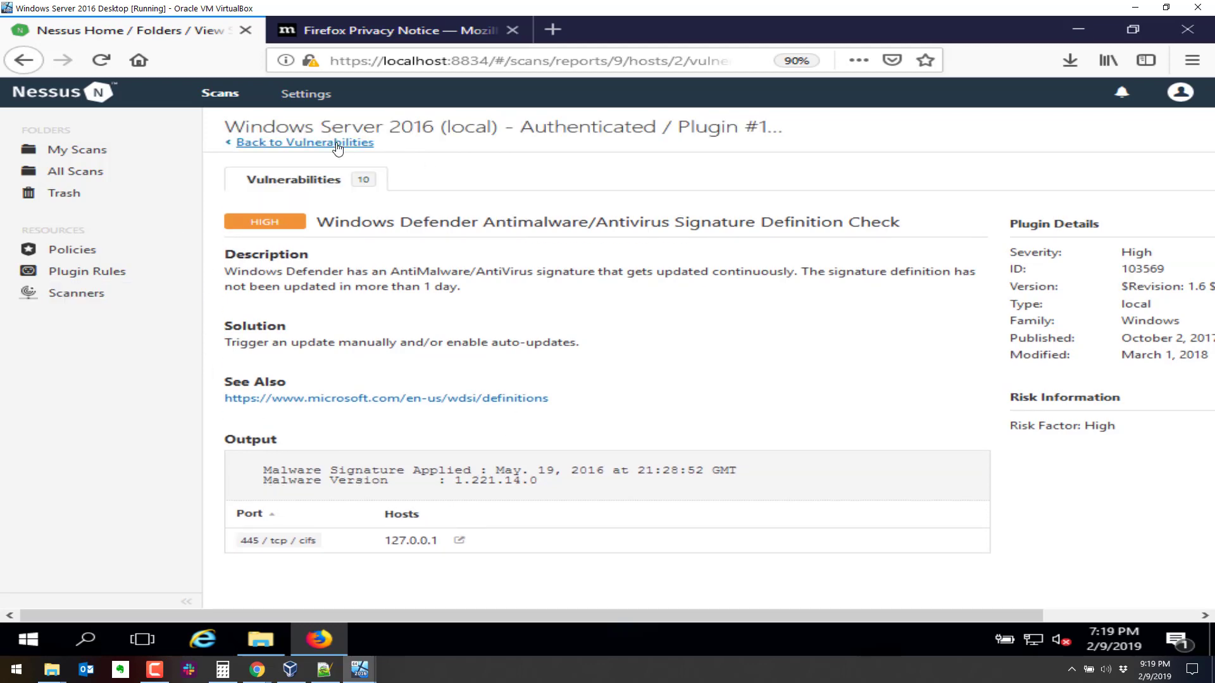
left_click(335, 144)
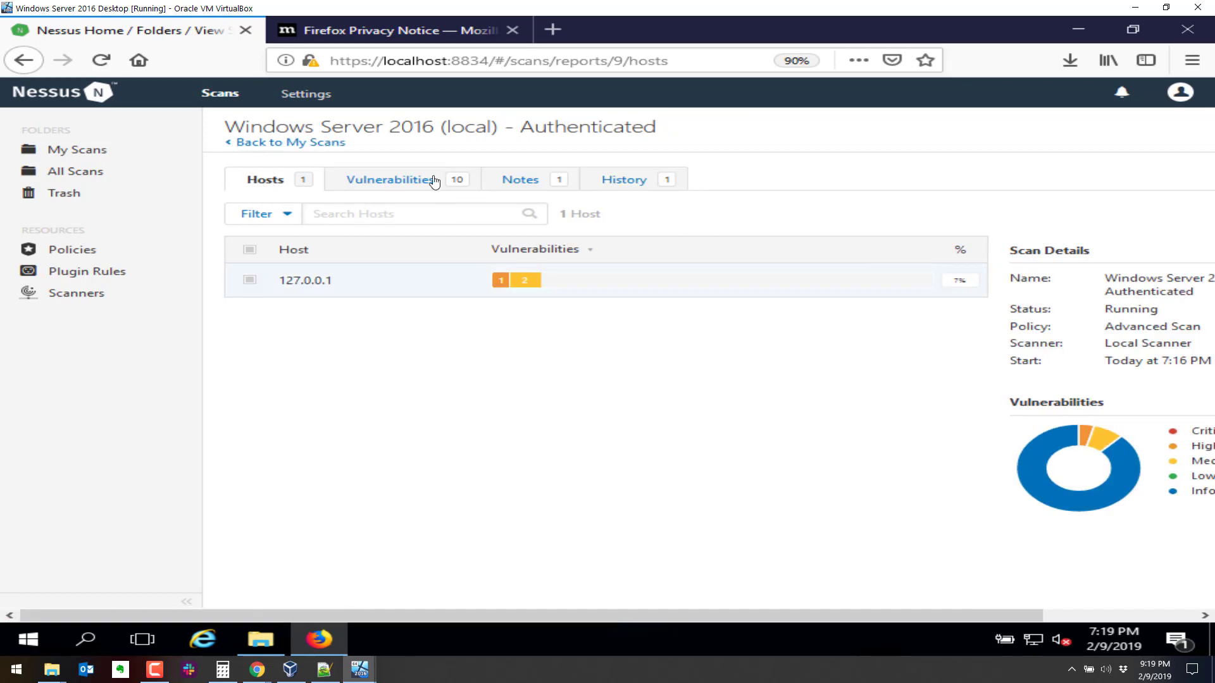
Step: Compare the Authenticated and Unauthenticated vulnerability lists, then reopen the Authenticated scan's latest results
left_click(395, 179)
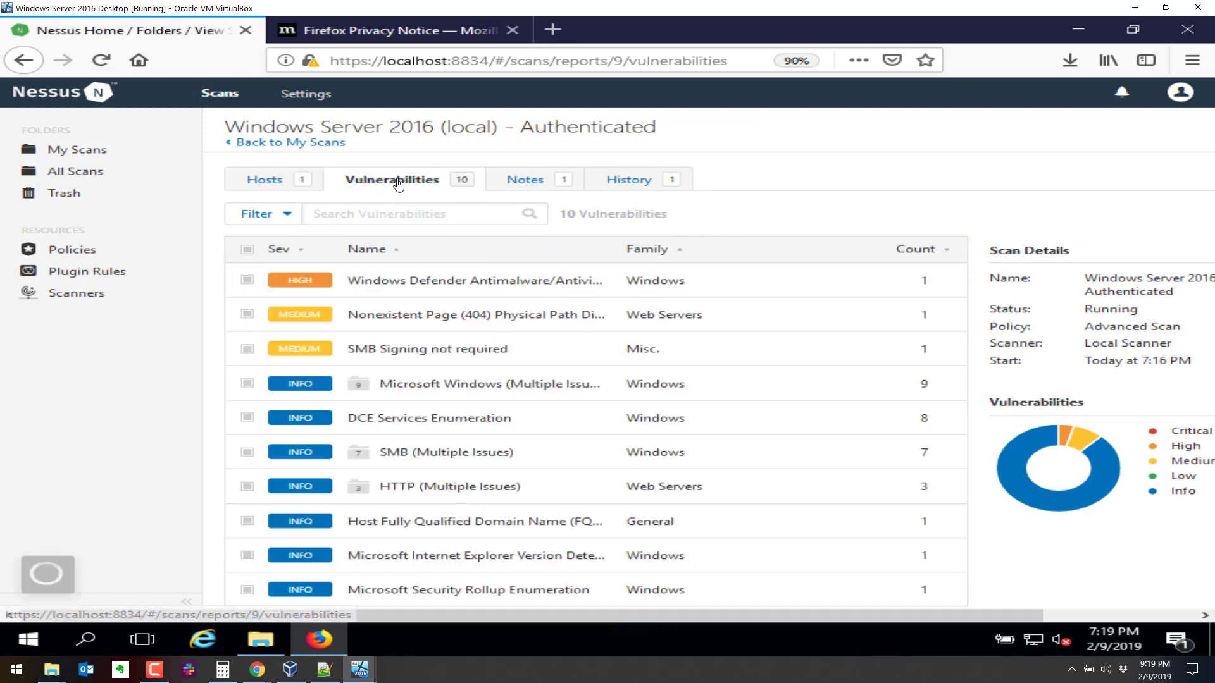
left_click(280, 144)
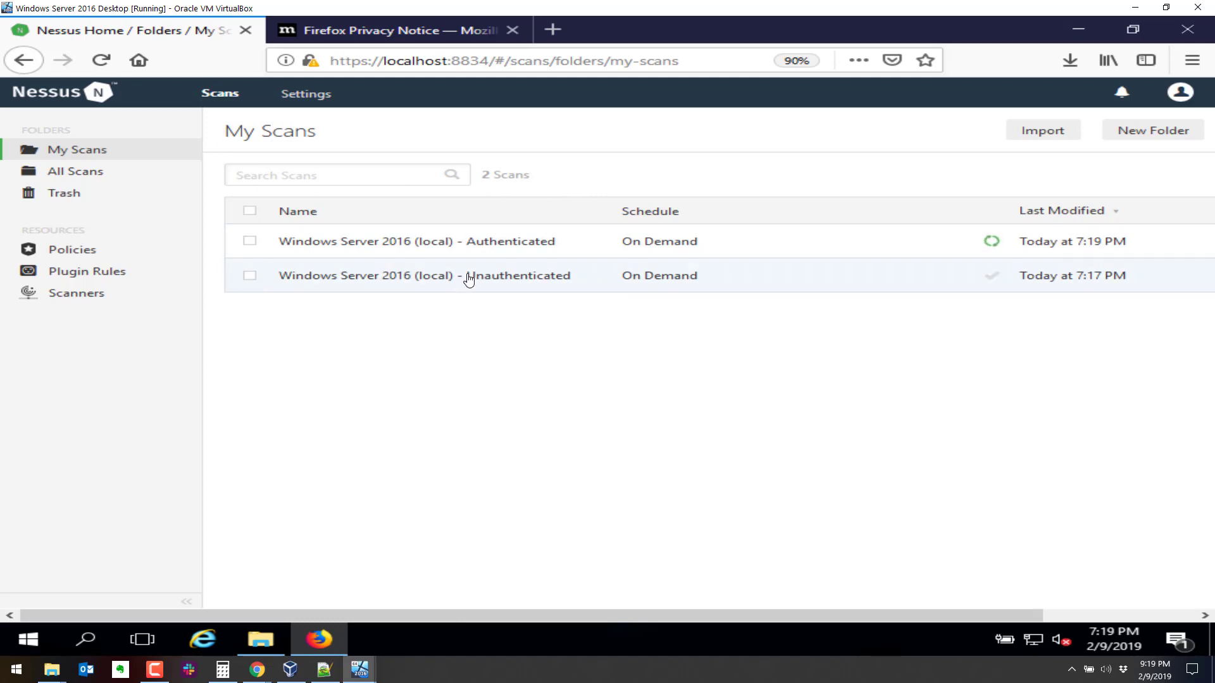
left_click(468, 279)
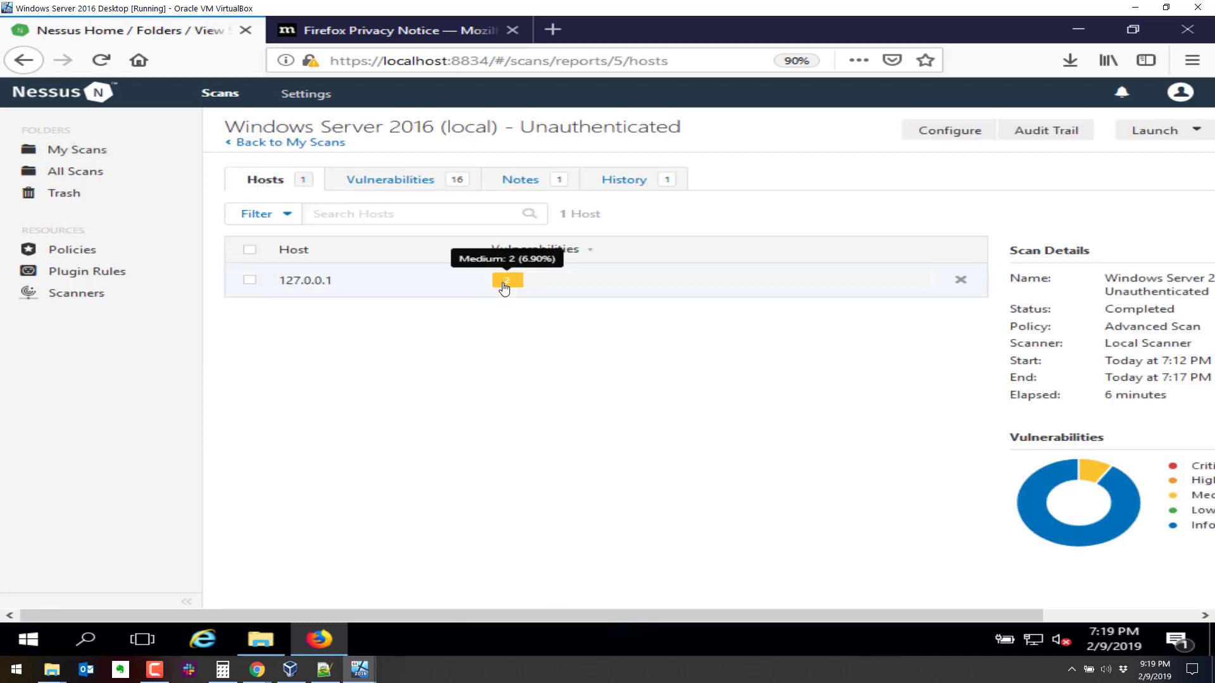
left_click(504, 283)
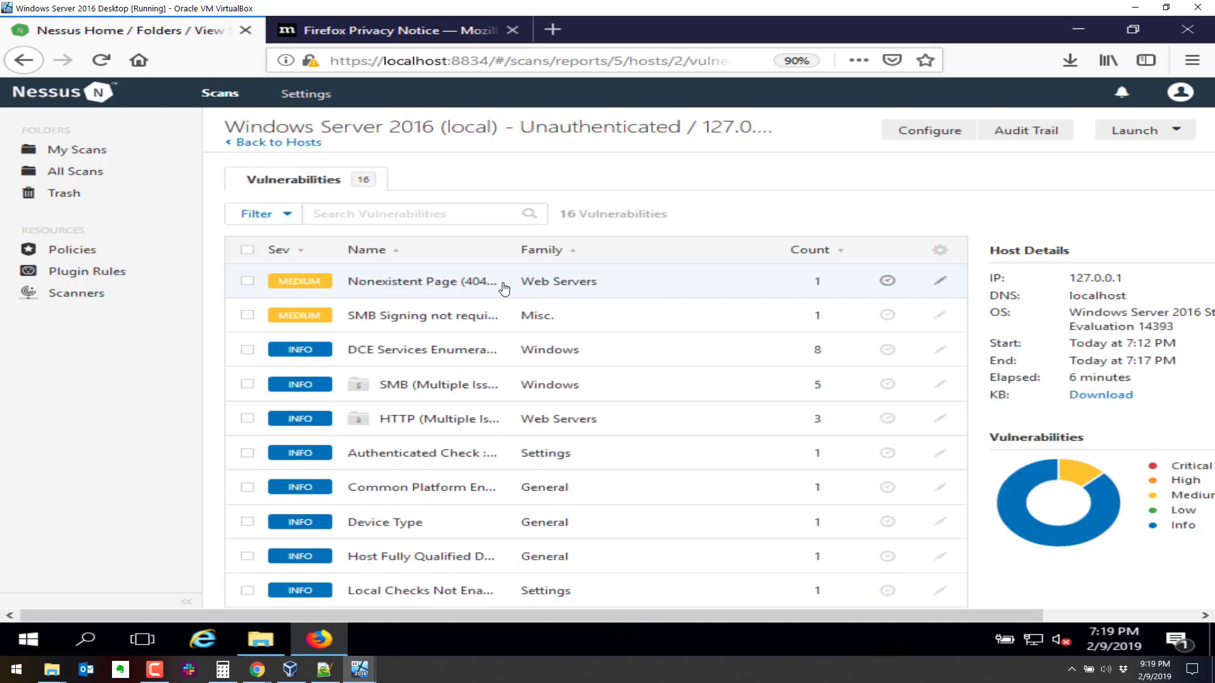
left_click(305, 147)
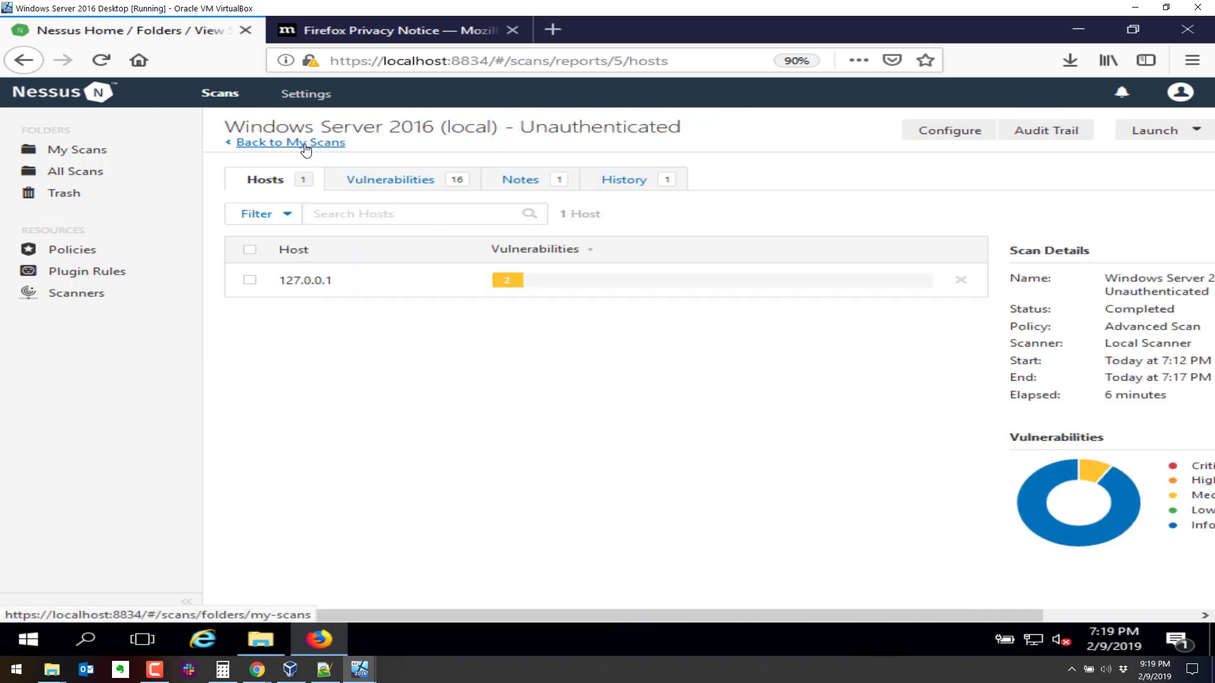
left_click(297, 143)
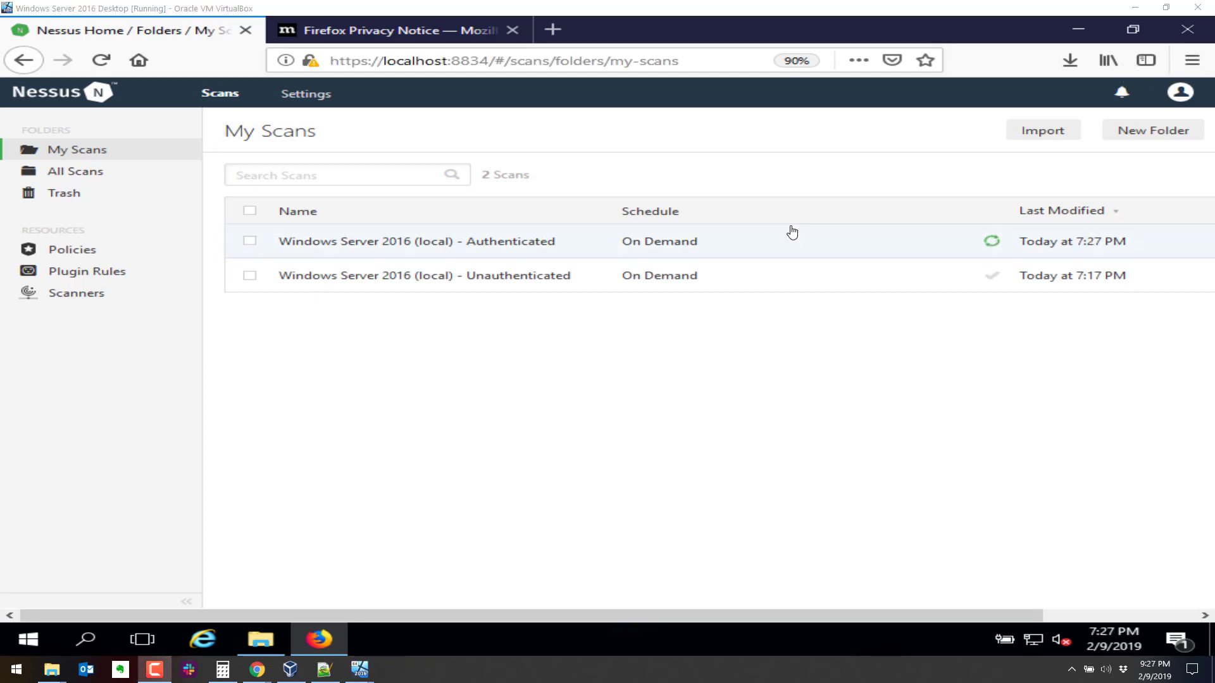
left_click(421, 255)
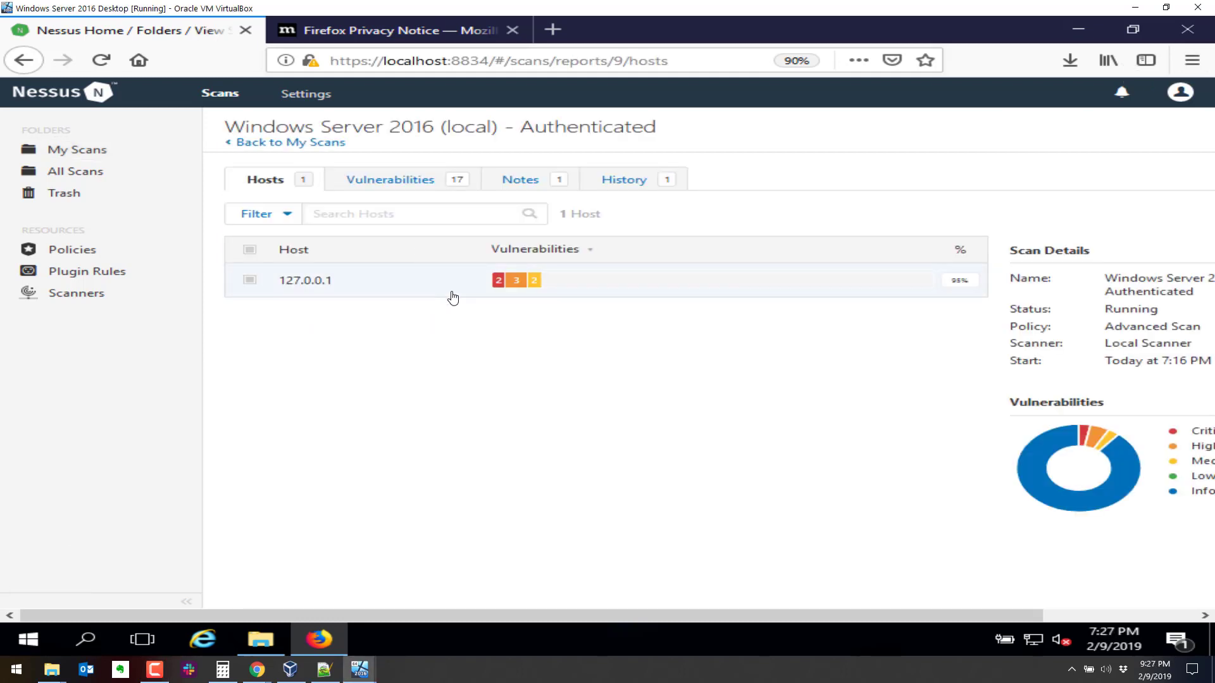
Step: Read the critical Microsoft Malware Protection Engine finding under Microsoft Windows (Multiple Issues), then return to Hosts
mouse_move(499, 285)
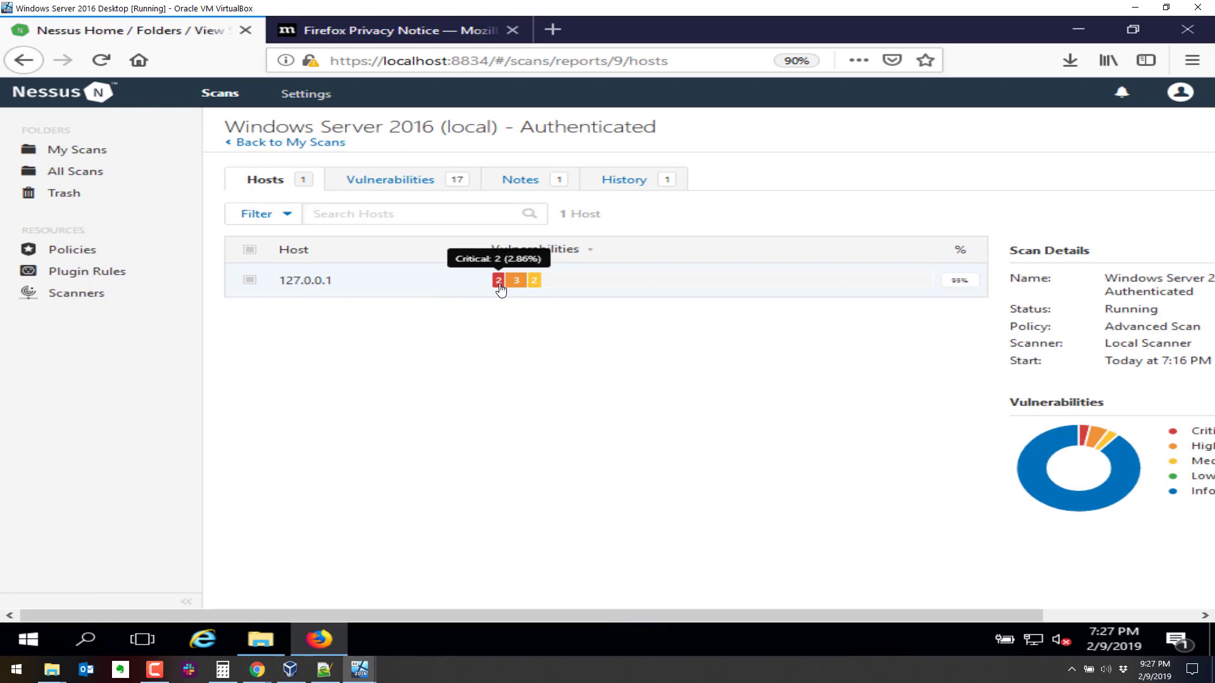
left_click(499, 286)
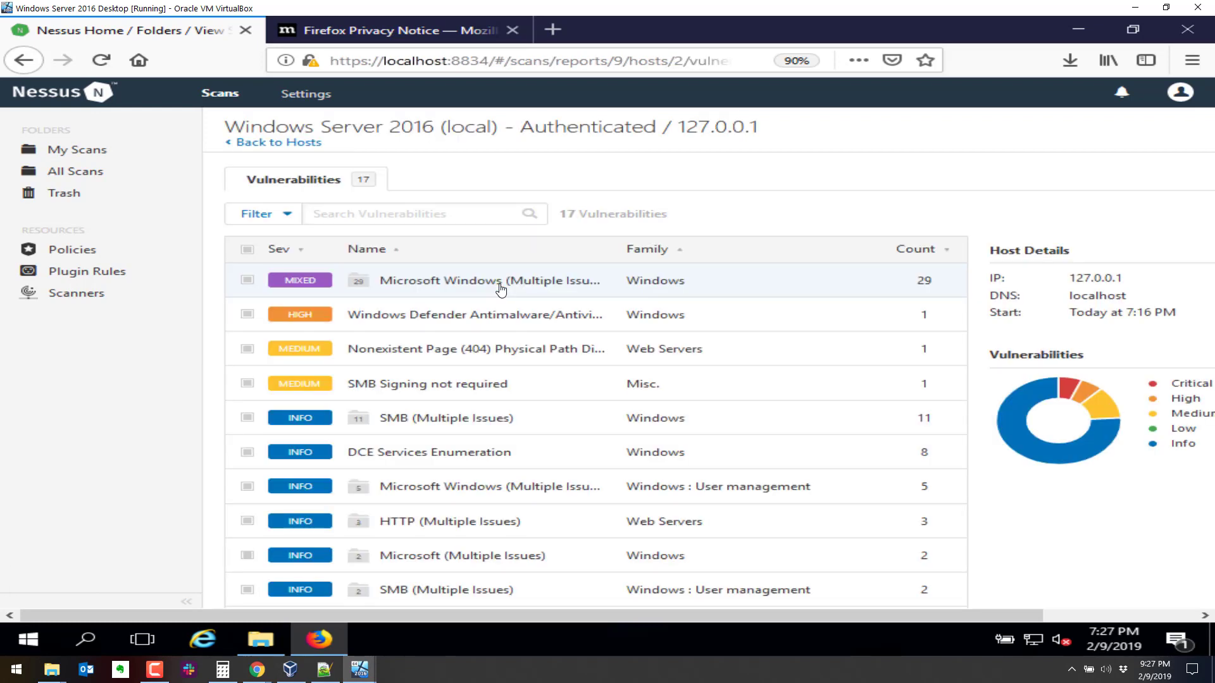
left_click(500, 286)
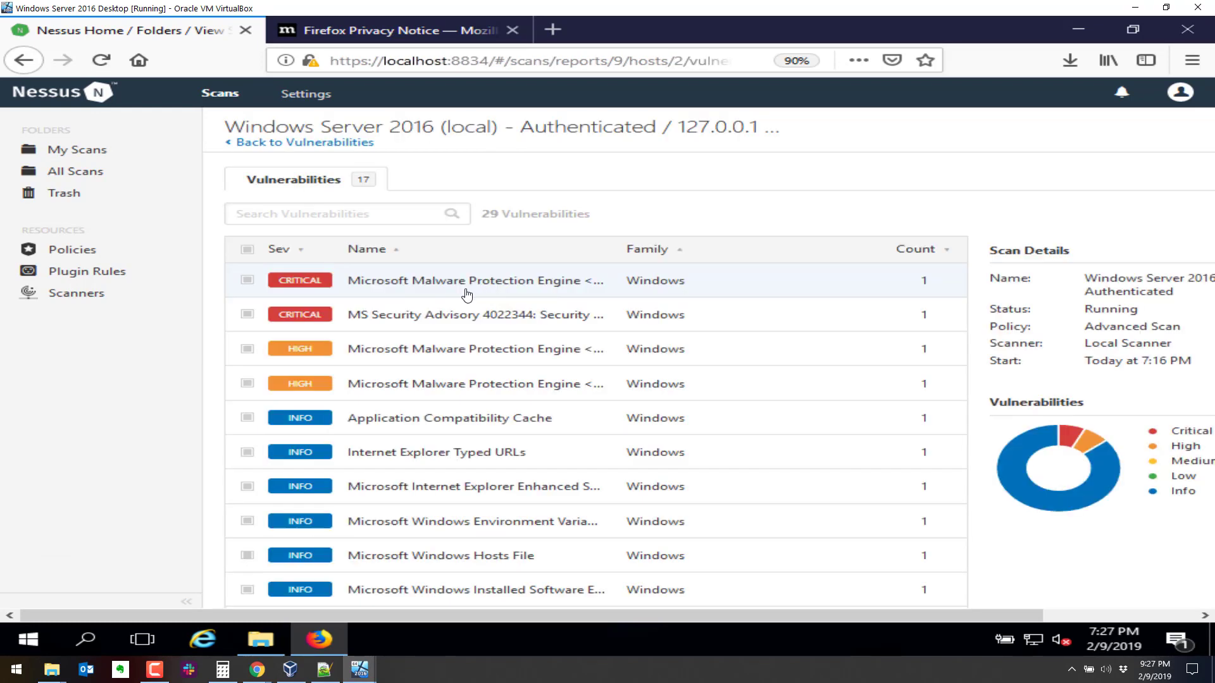
left_click(430, 291)
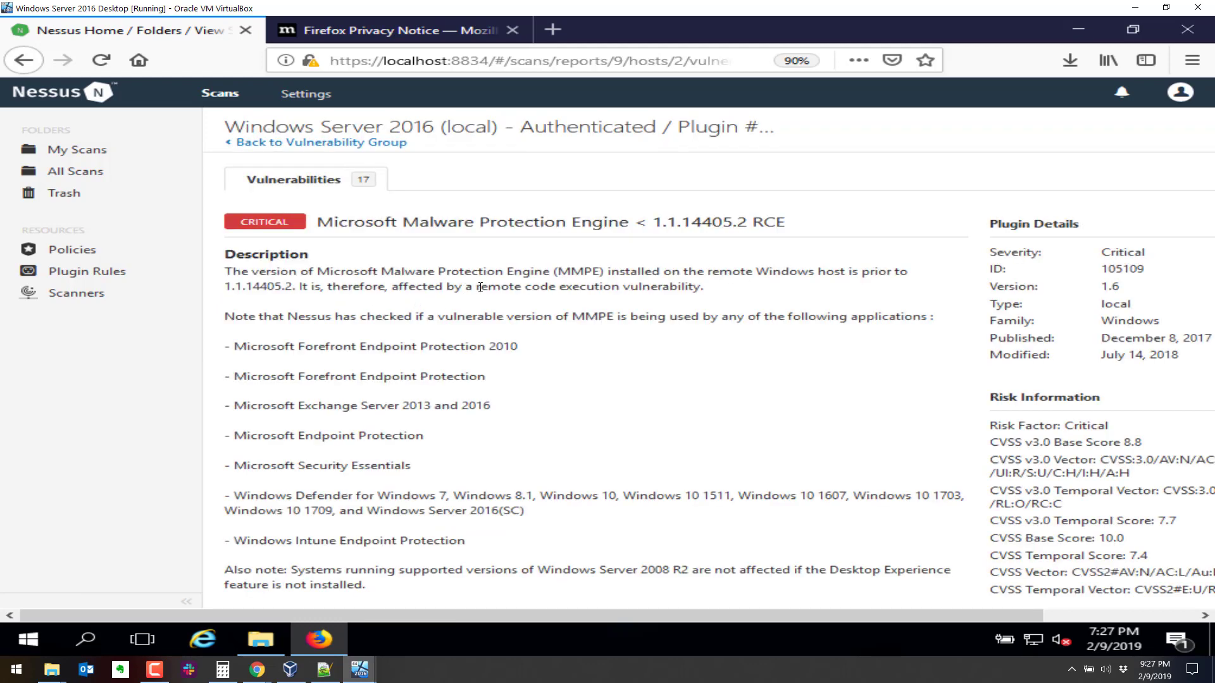
left_click_drag(477, 287, 697, 286)
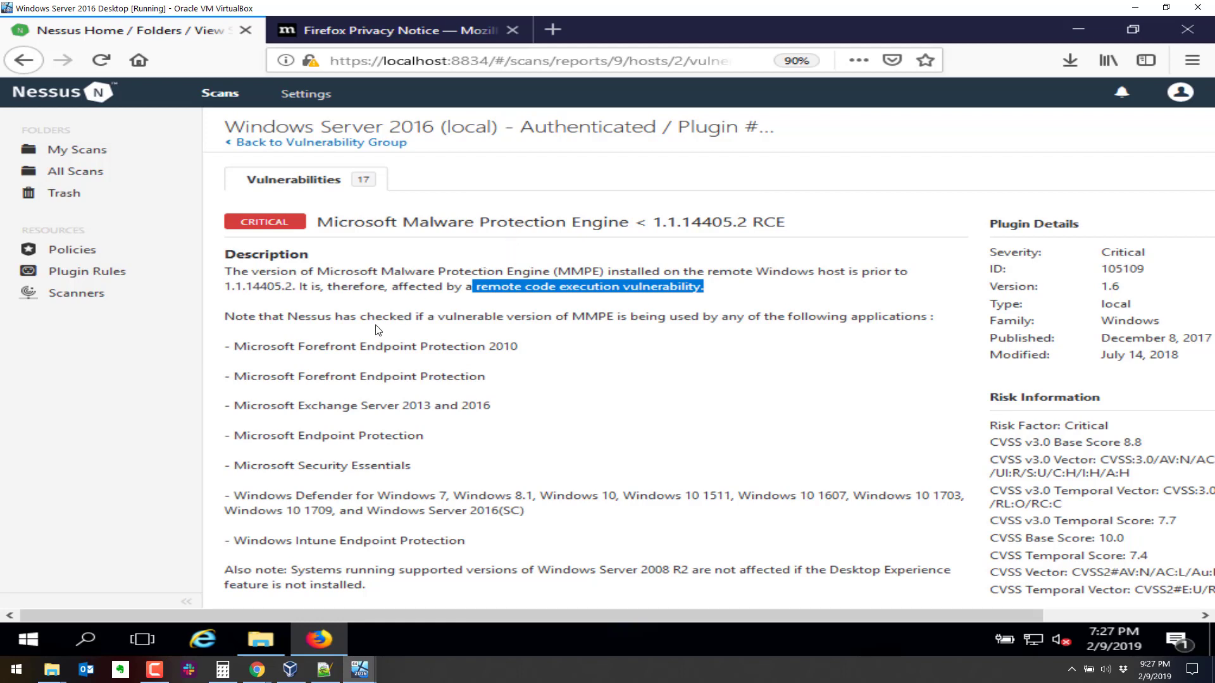
left_click(170, 333)
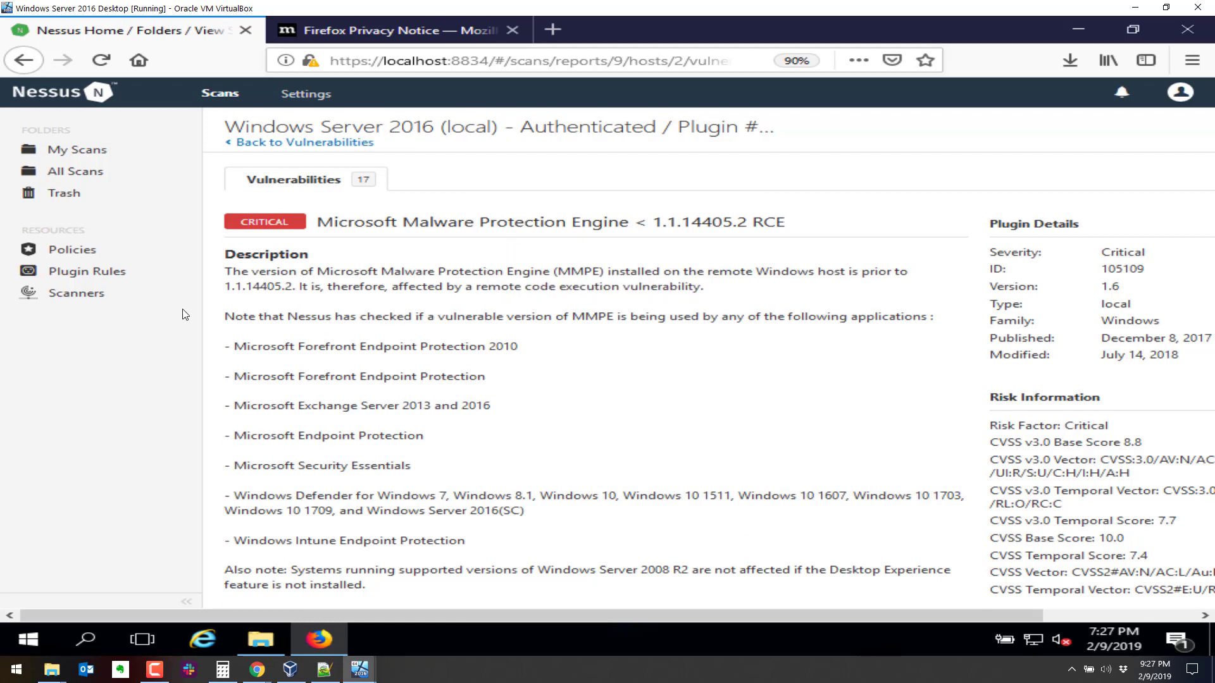
scroll(306, 306, "down", 1)
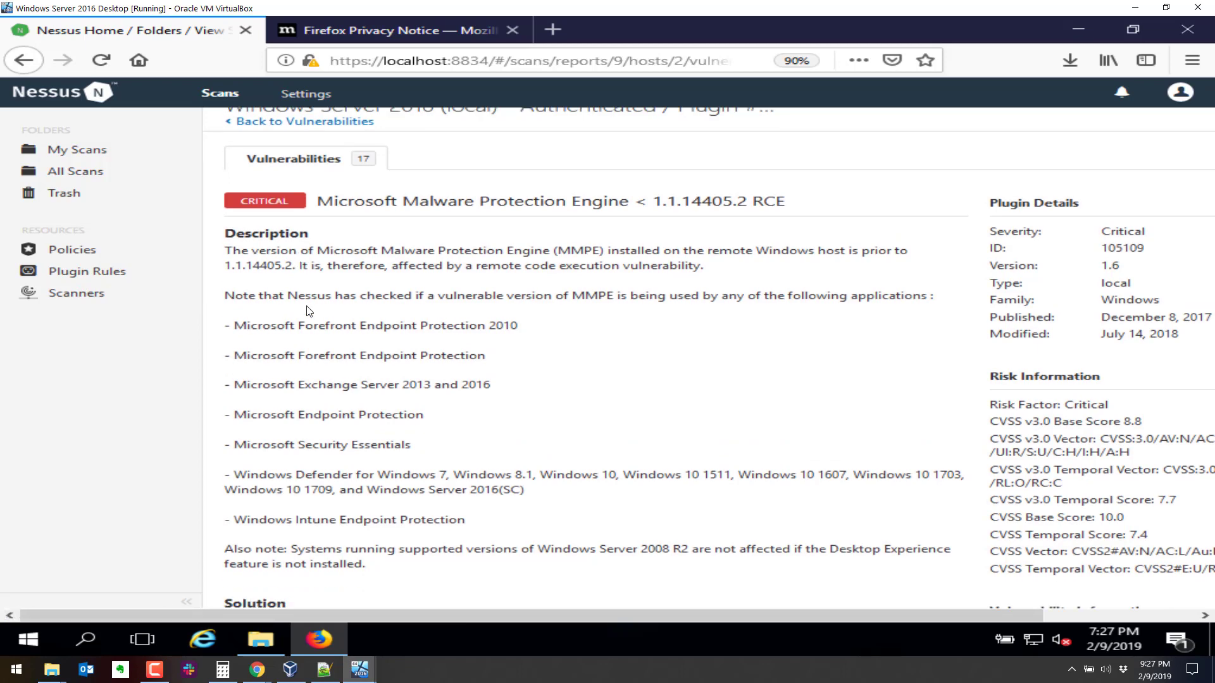
scroll(308, 312, "up", 1)
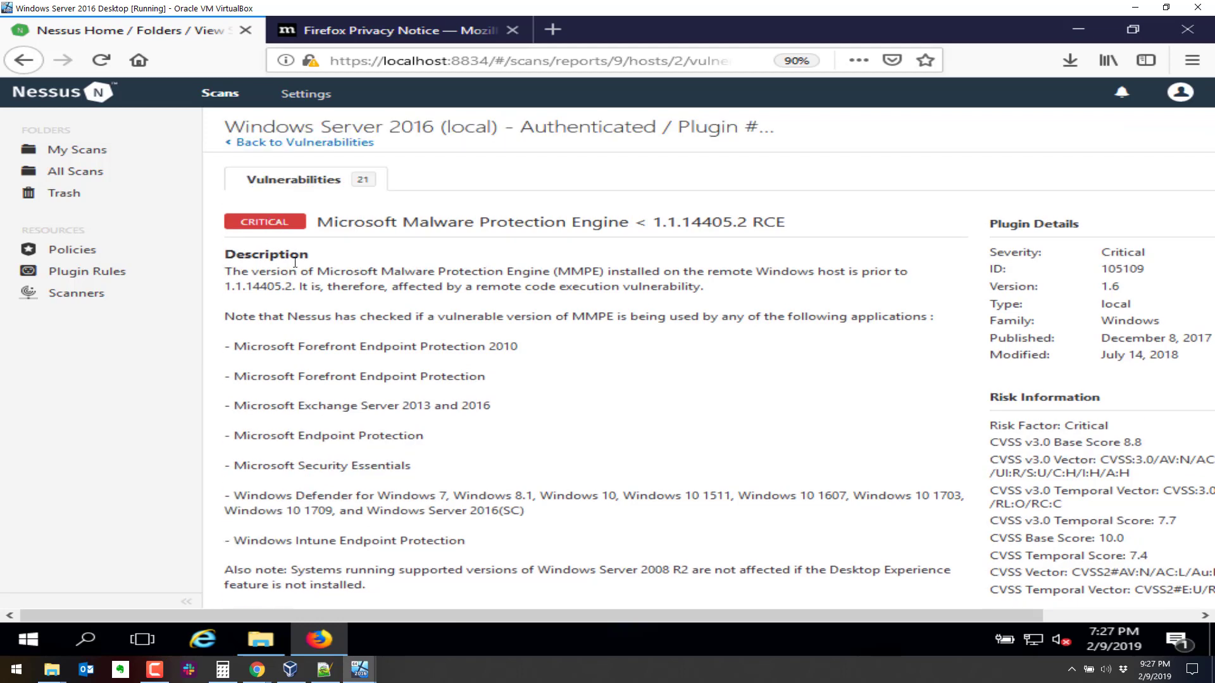
left_click(245, 144)
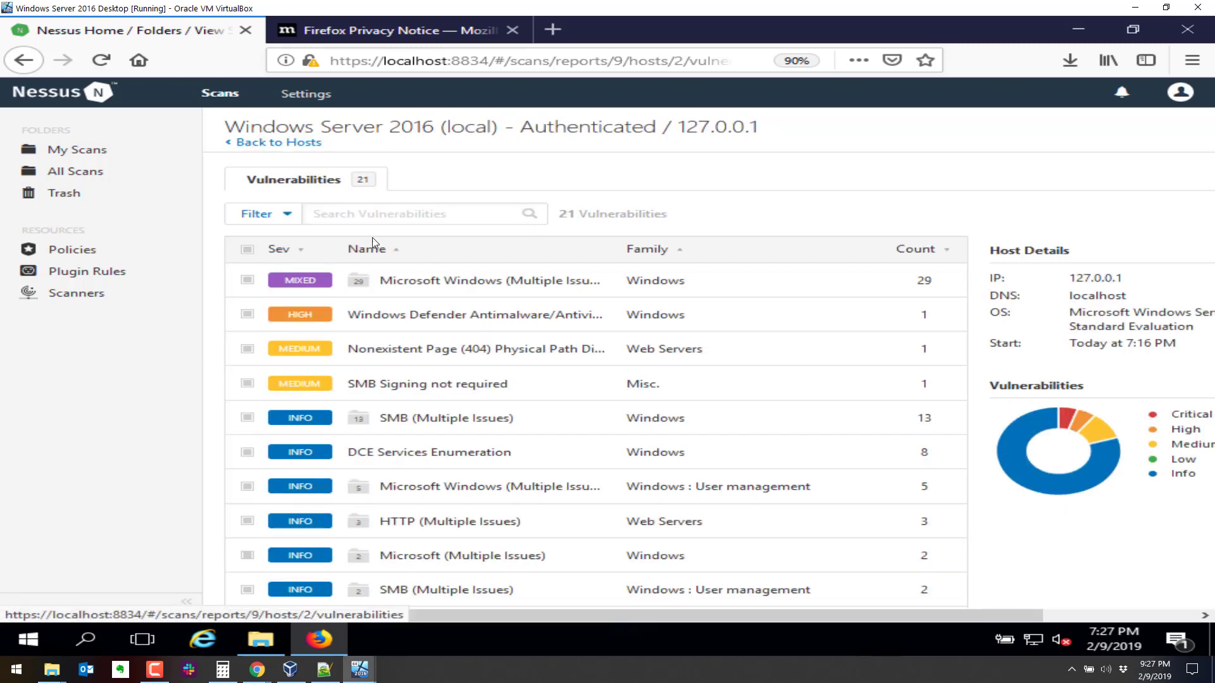
left_click(279, 143)
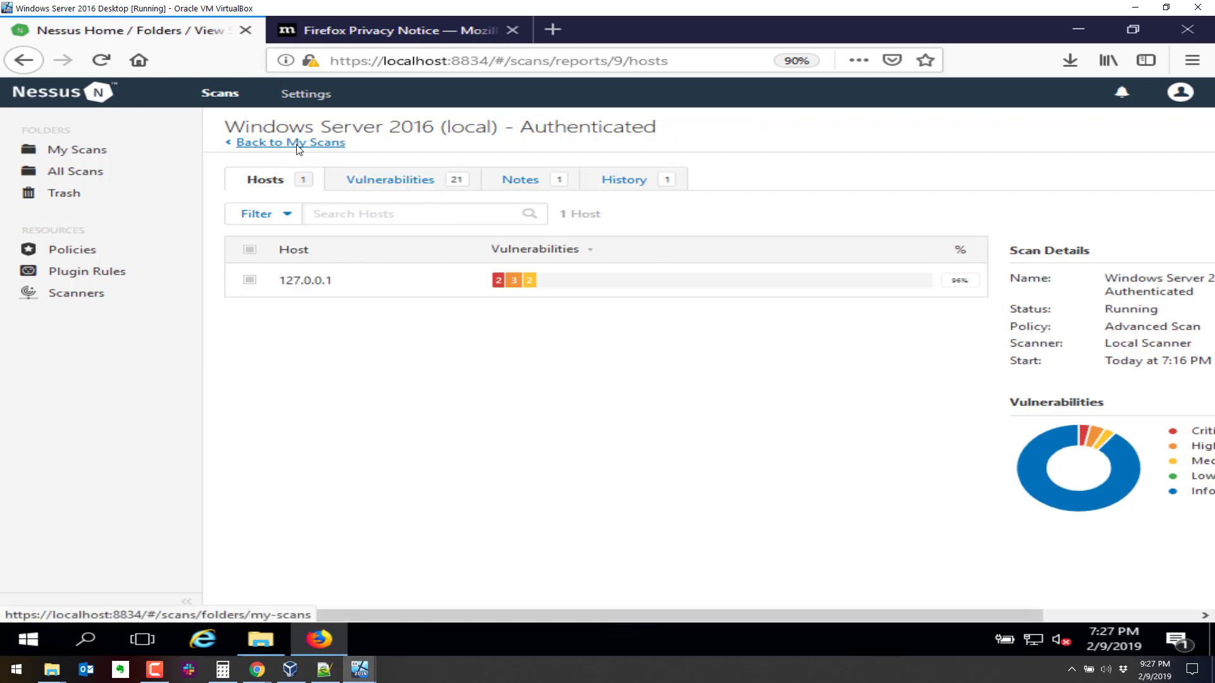
Step: Check the completed Unauthenticated scan's vulnerability list, then go back to My Scans
left_click(296, 145)
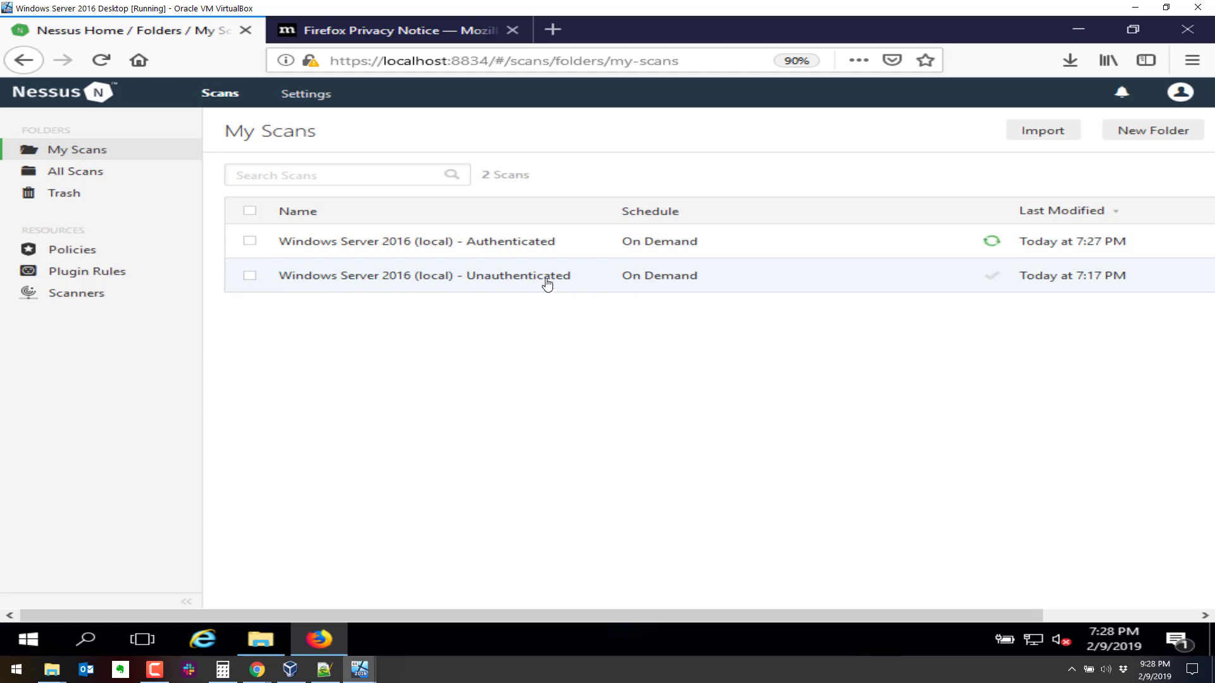
left_click(522, 279)
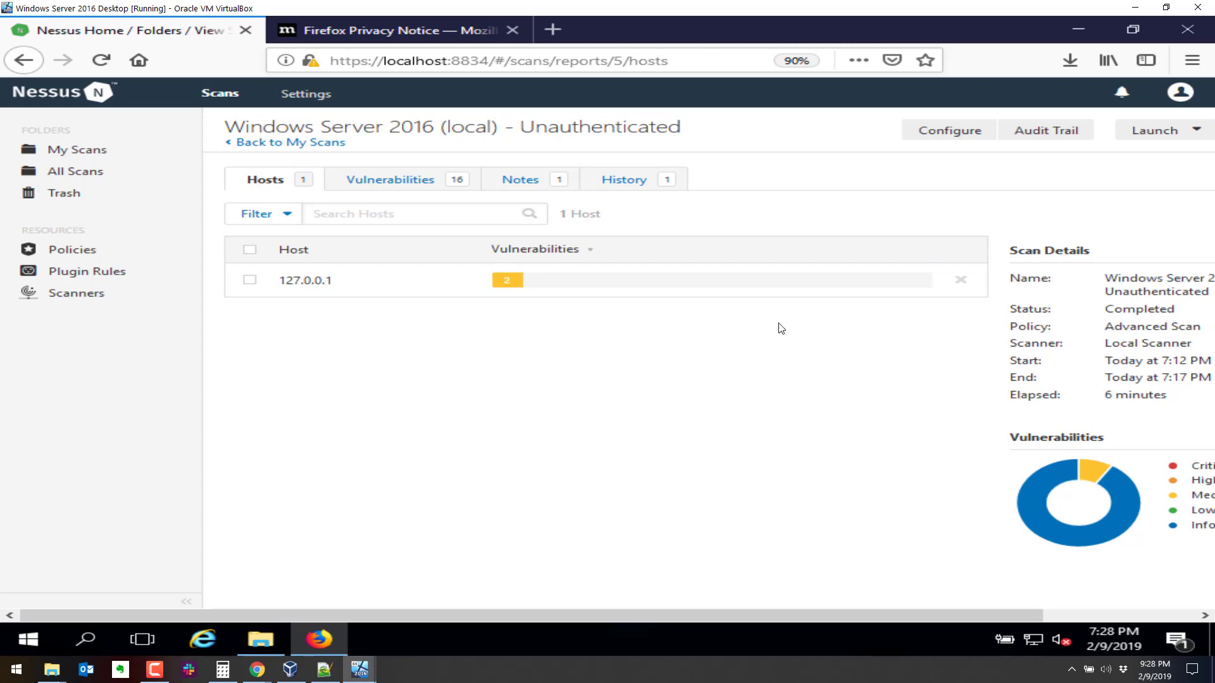
left_click(421, 184)
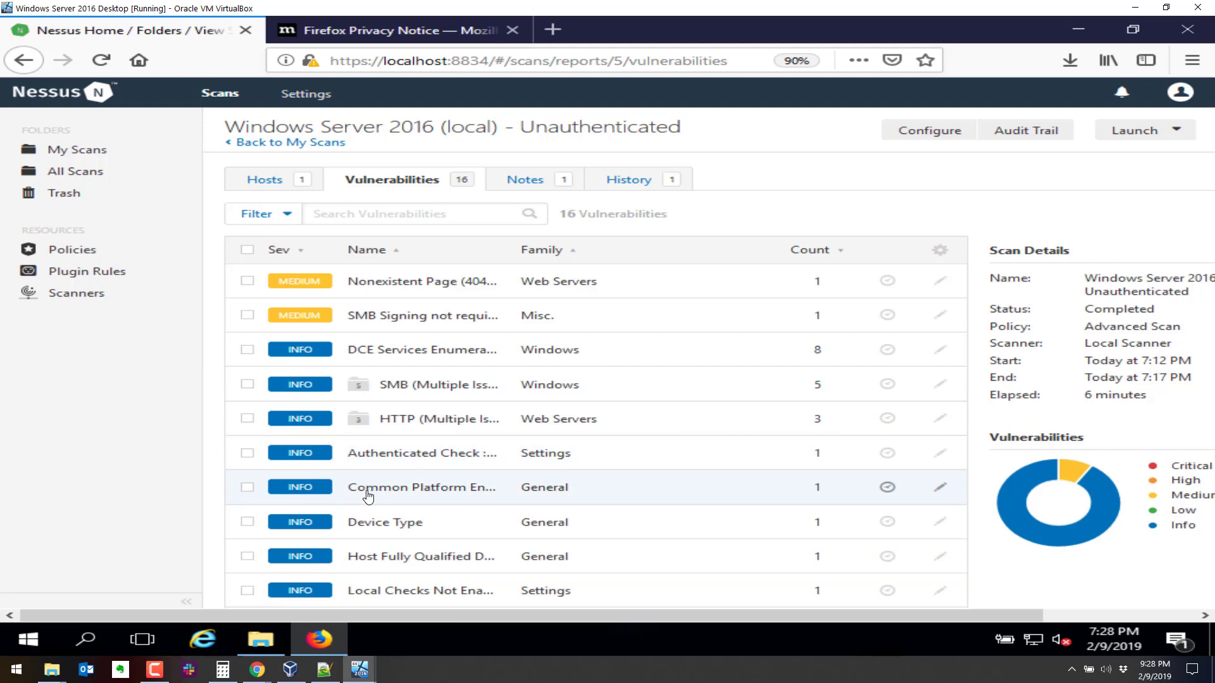
left_click(256, 146)
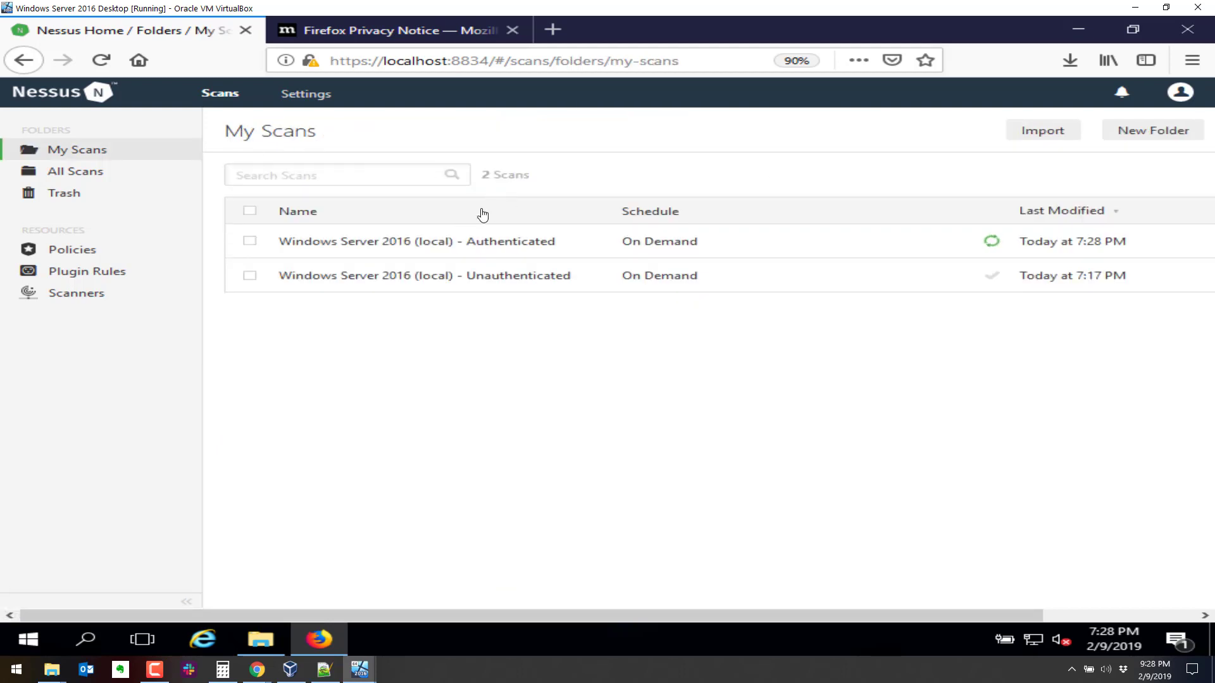
Step: List the finished Authenticated scan's 30 vulnerabilities on 127.0.0.1 and expand the Microsoft Windows group
left_click(388, 251)
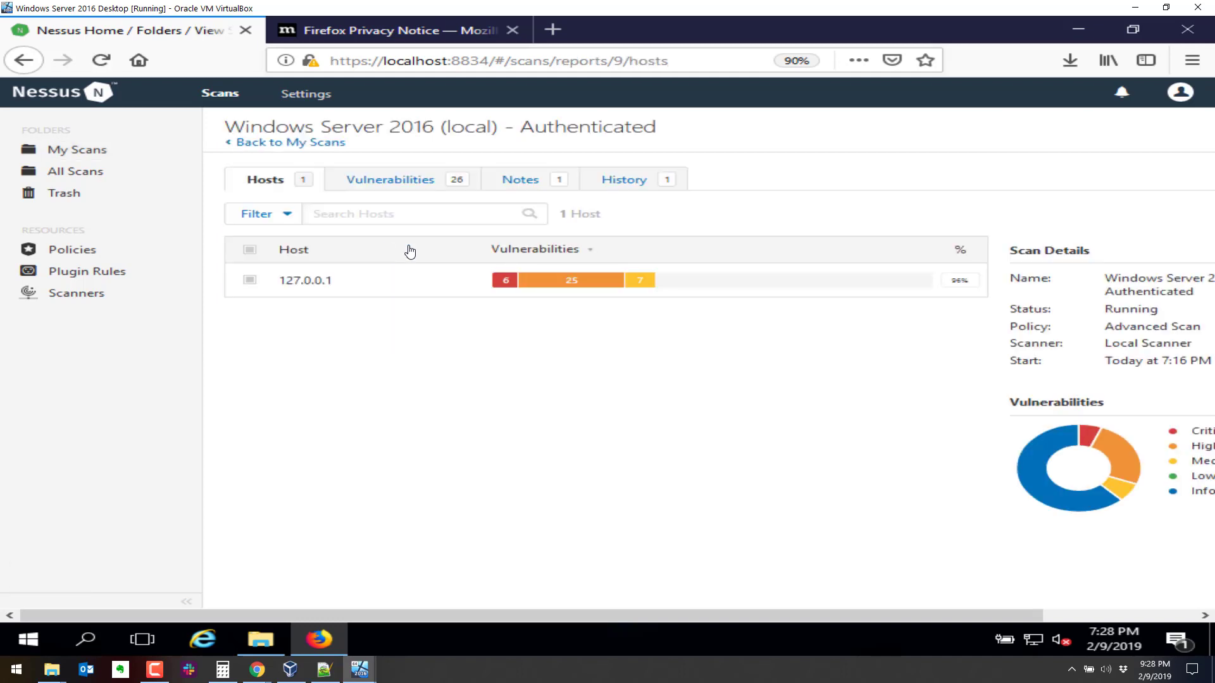
mouse_move(506, 283)
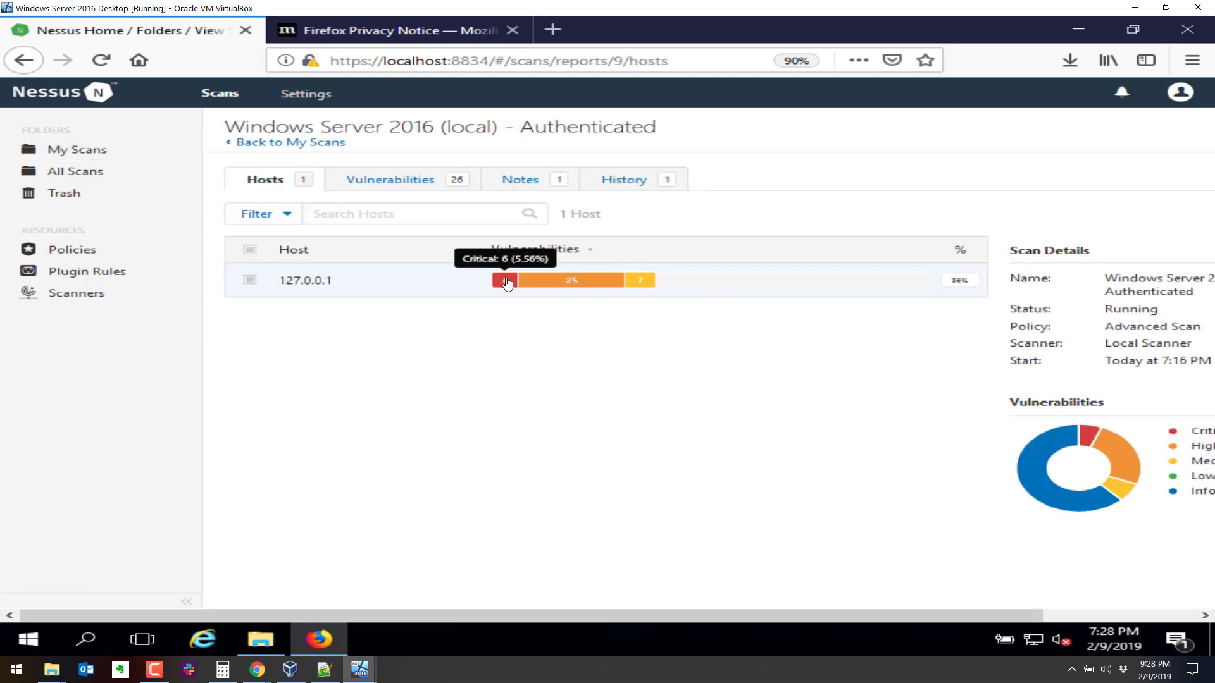
mouse_move(576, 285)
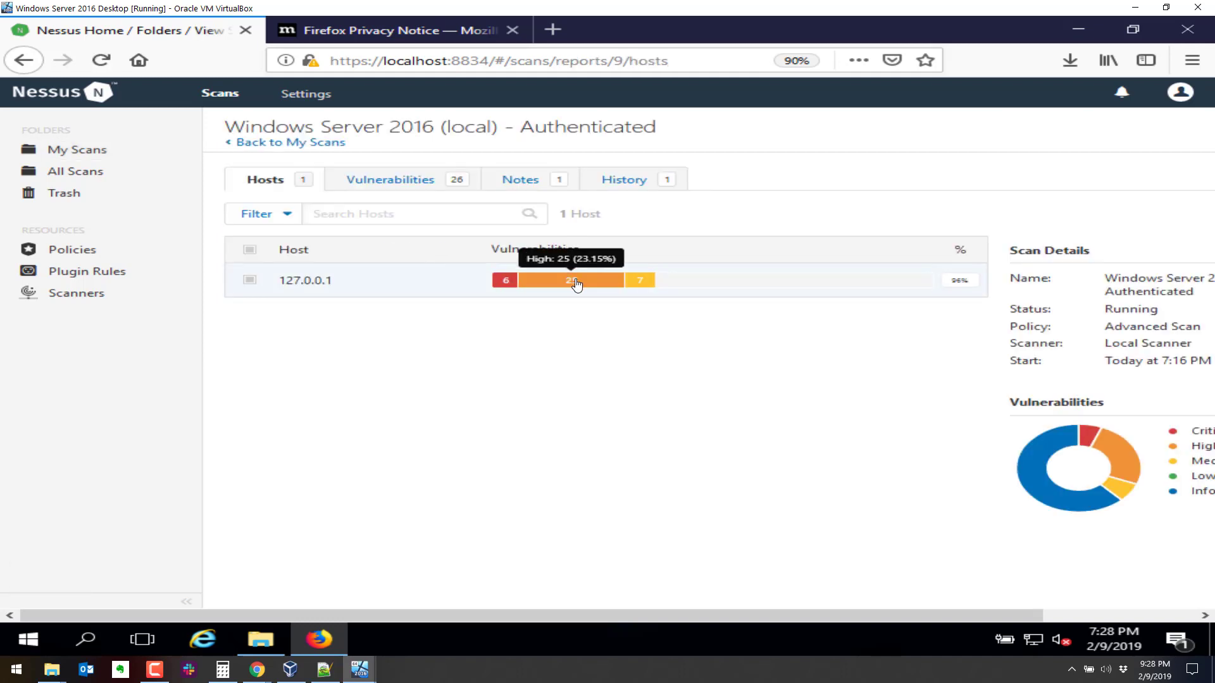
mouse_move(633, 288)
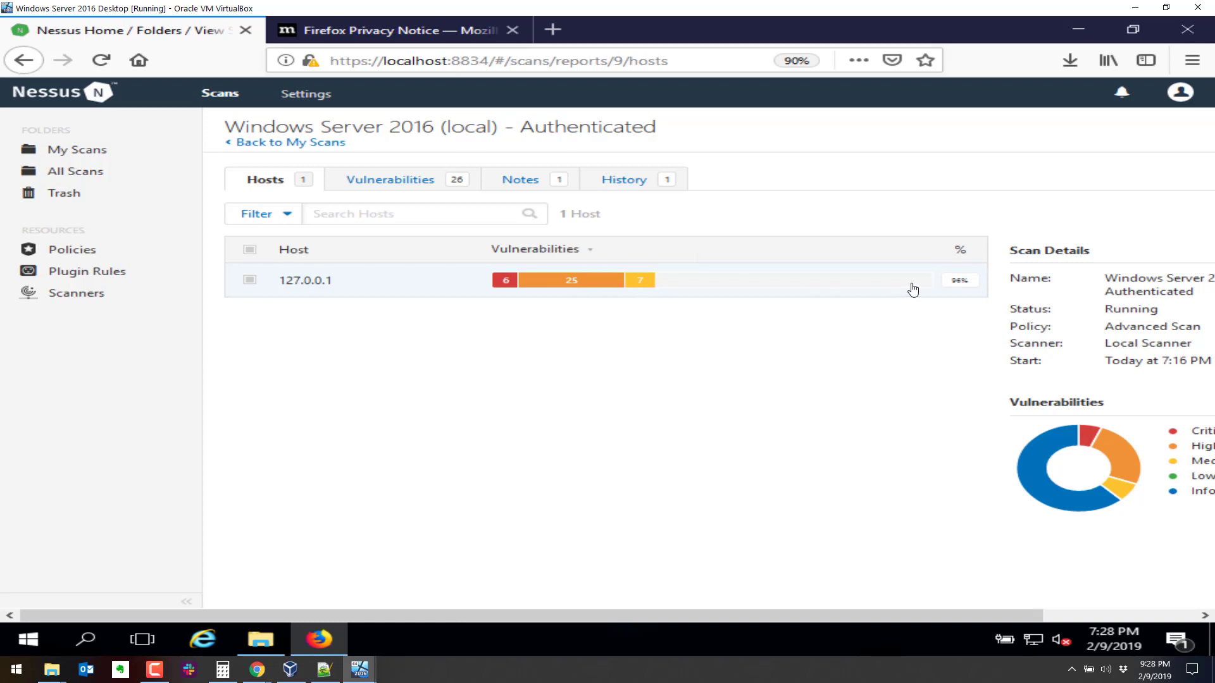
left_click(499, 286)
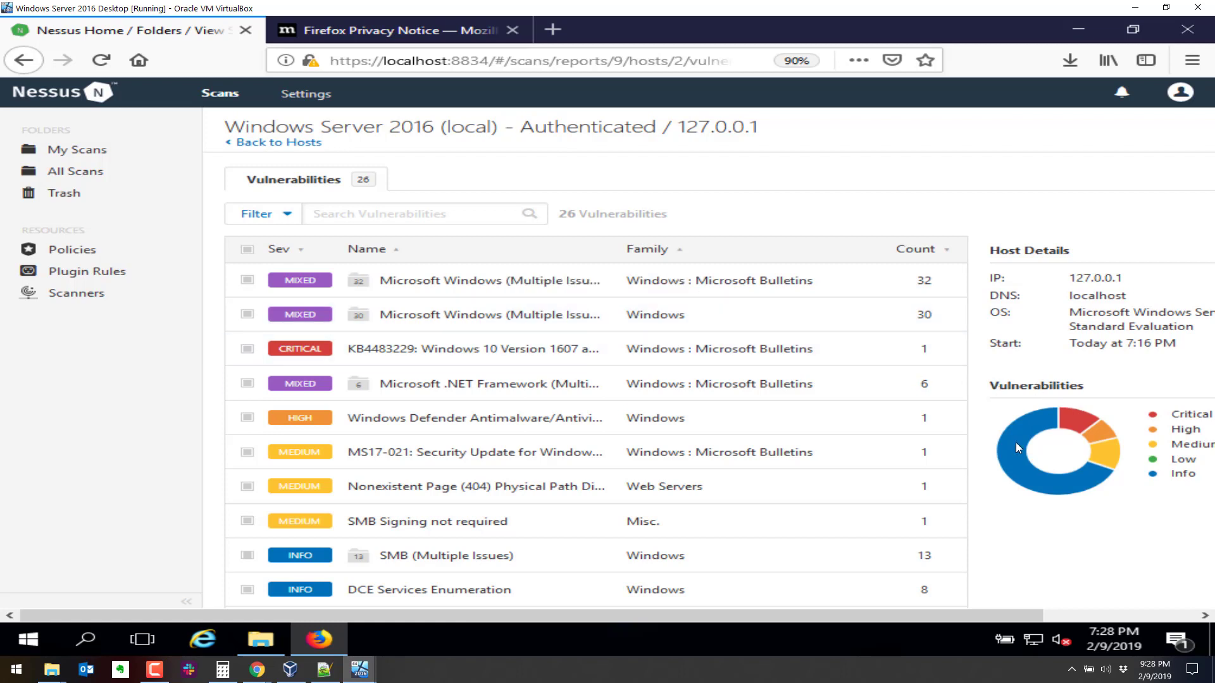
scroll(1015, 443, "down", 2)
scroll(821, 397, "up", 2)
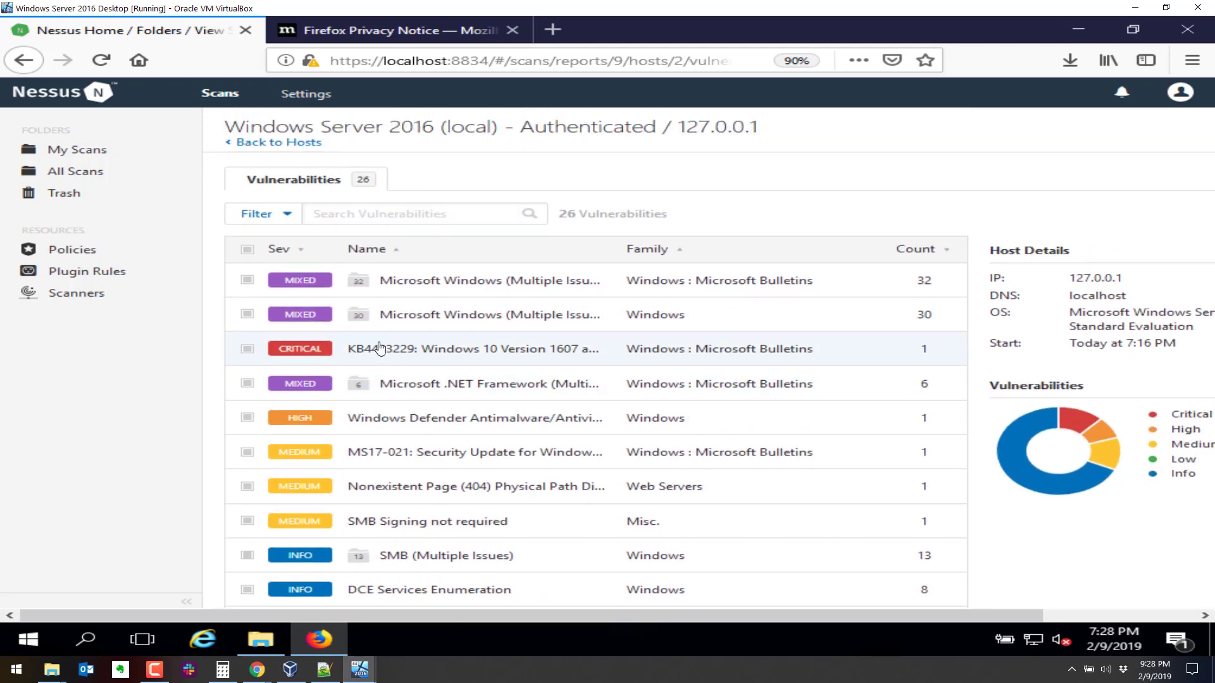
scroll(346, 336, "down", 1)
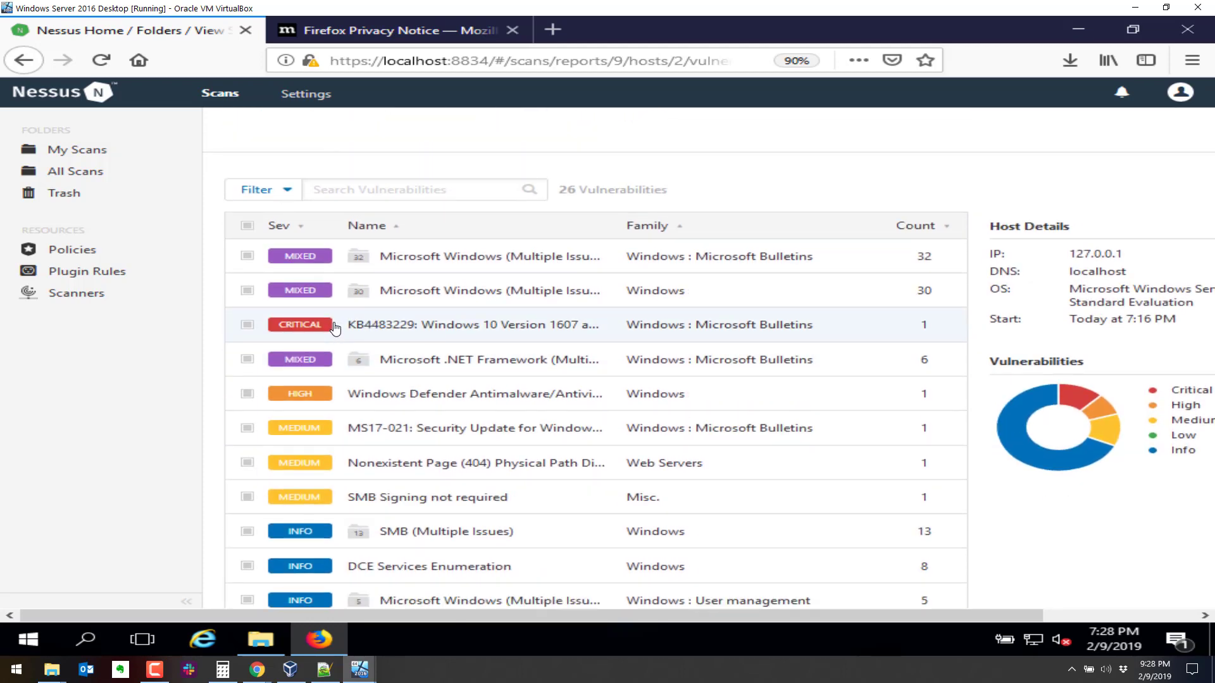
scroll(316, 279, "up", 1)
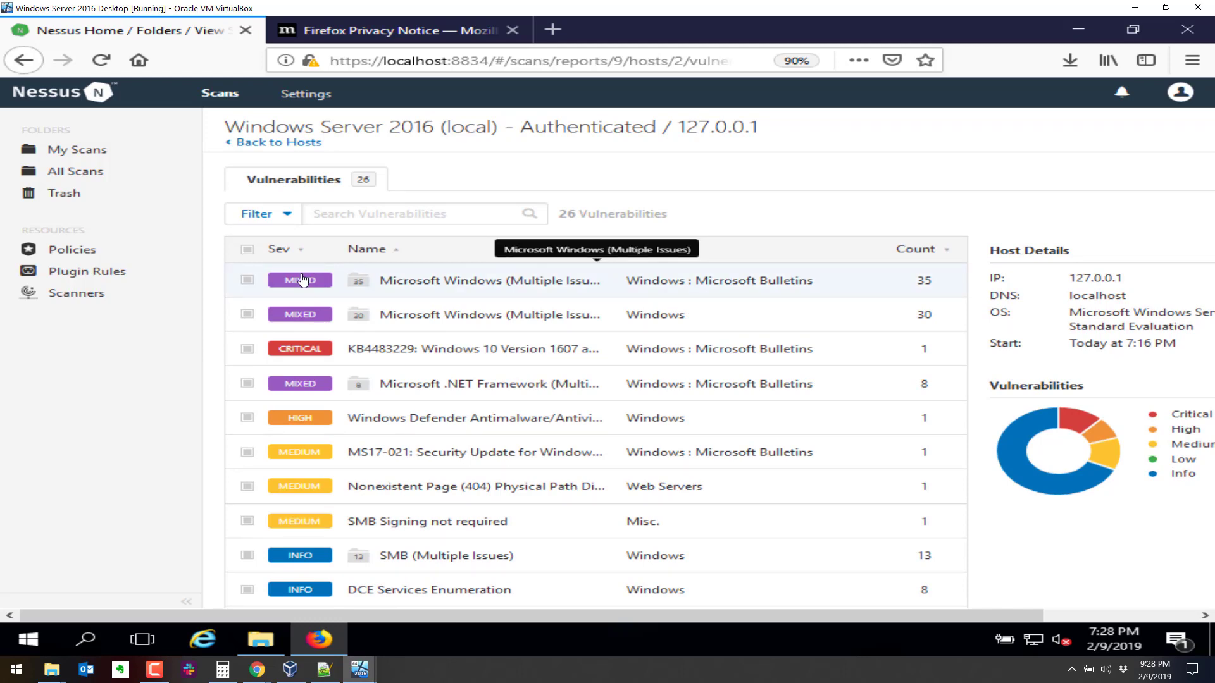
left_click(302, 281)
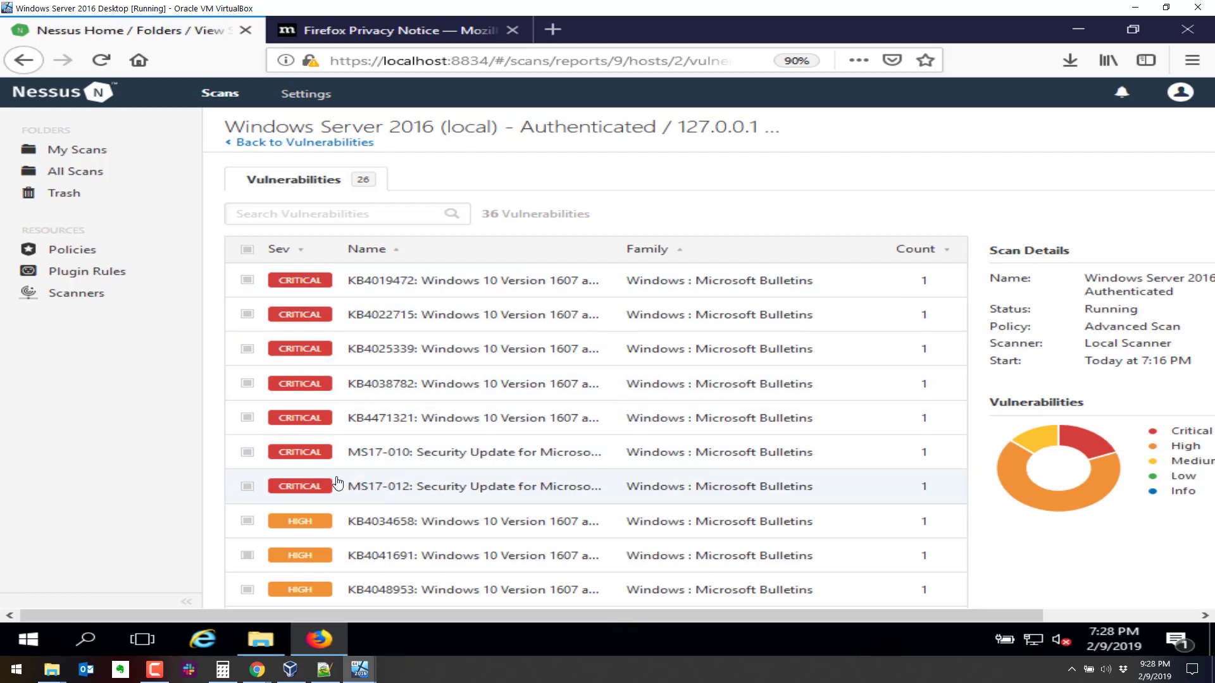
Step: Read the MS17-010 and MS17-012 findings, then return to the full vulnerability list
left_click(395, 456)
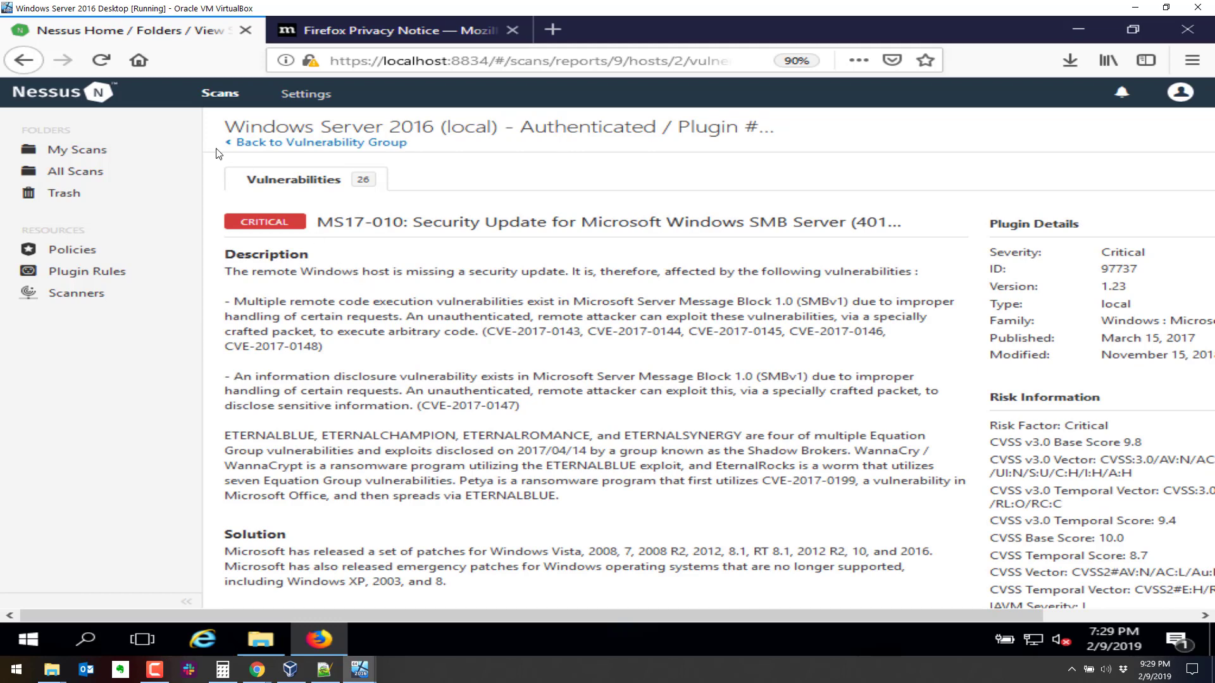
left_click(246, 144)
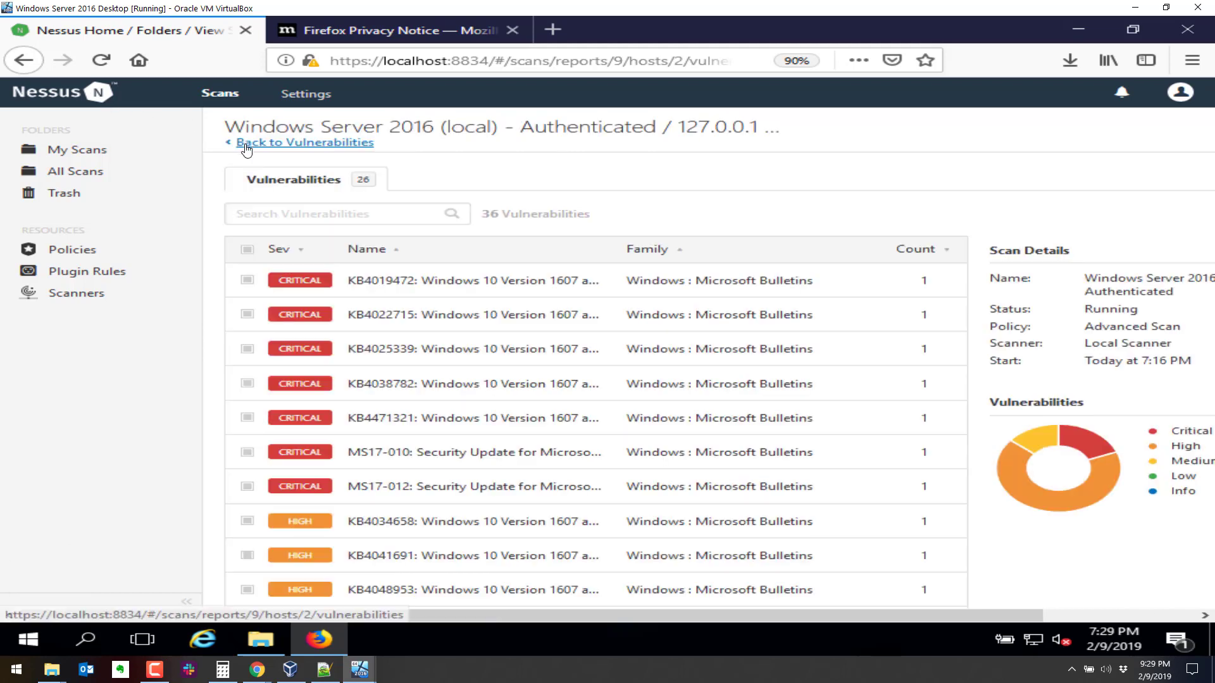
left_click(388, 492)
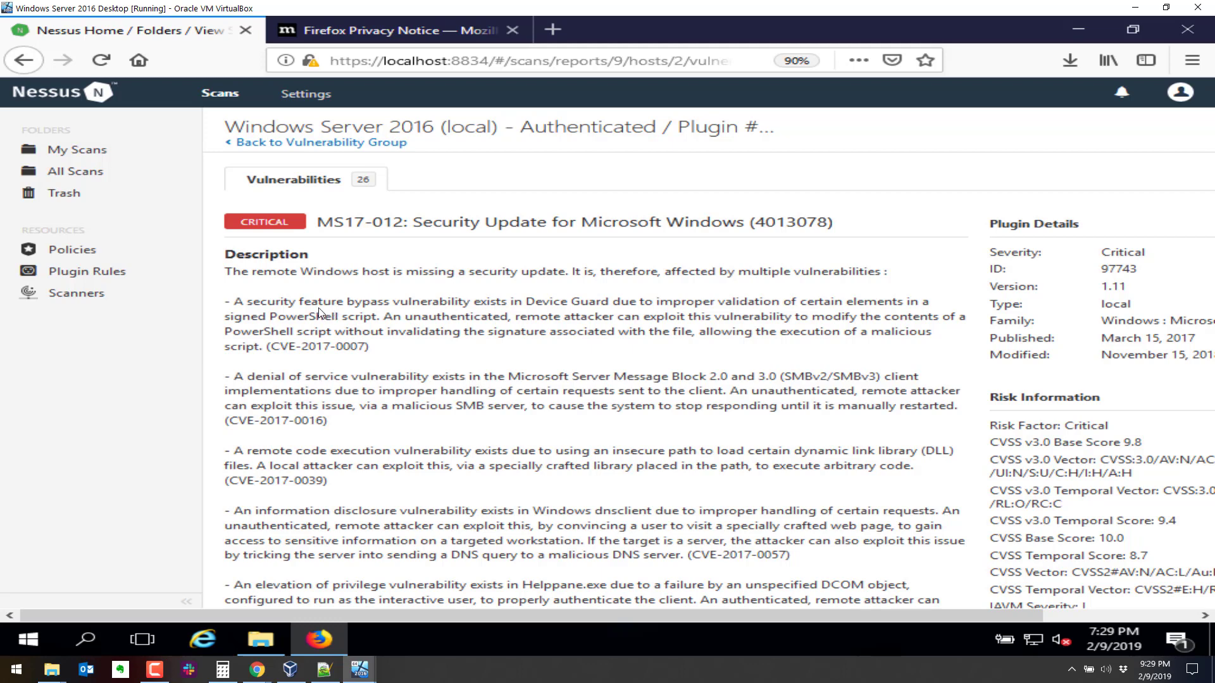
left_click_drag(319, 304, 675, 332)
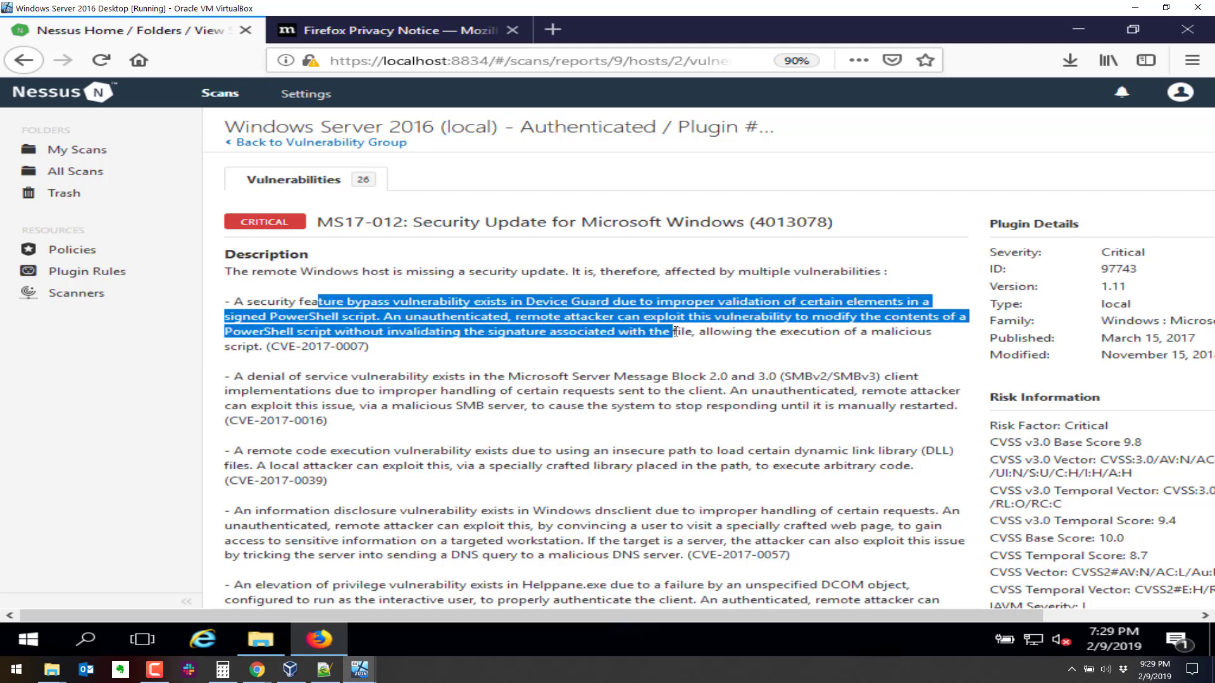
left_click(258, 143)
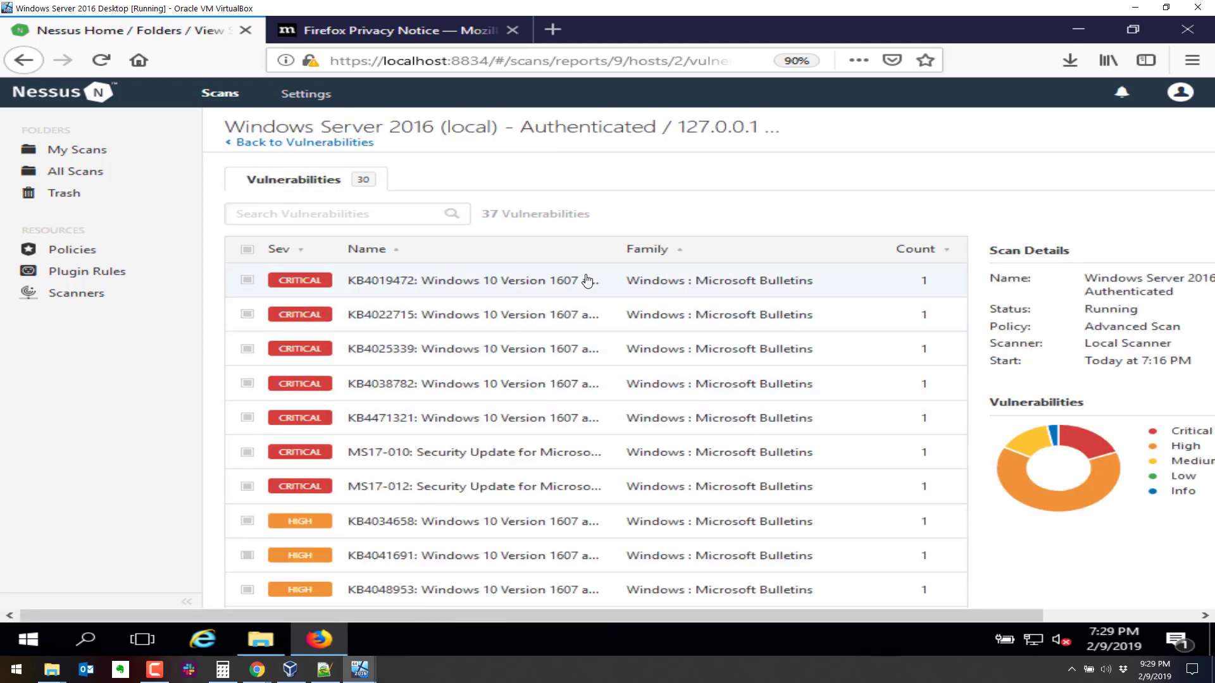
left_click(292, 143)
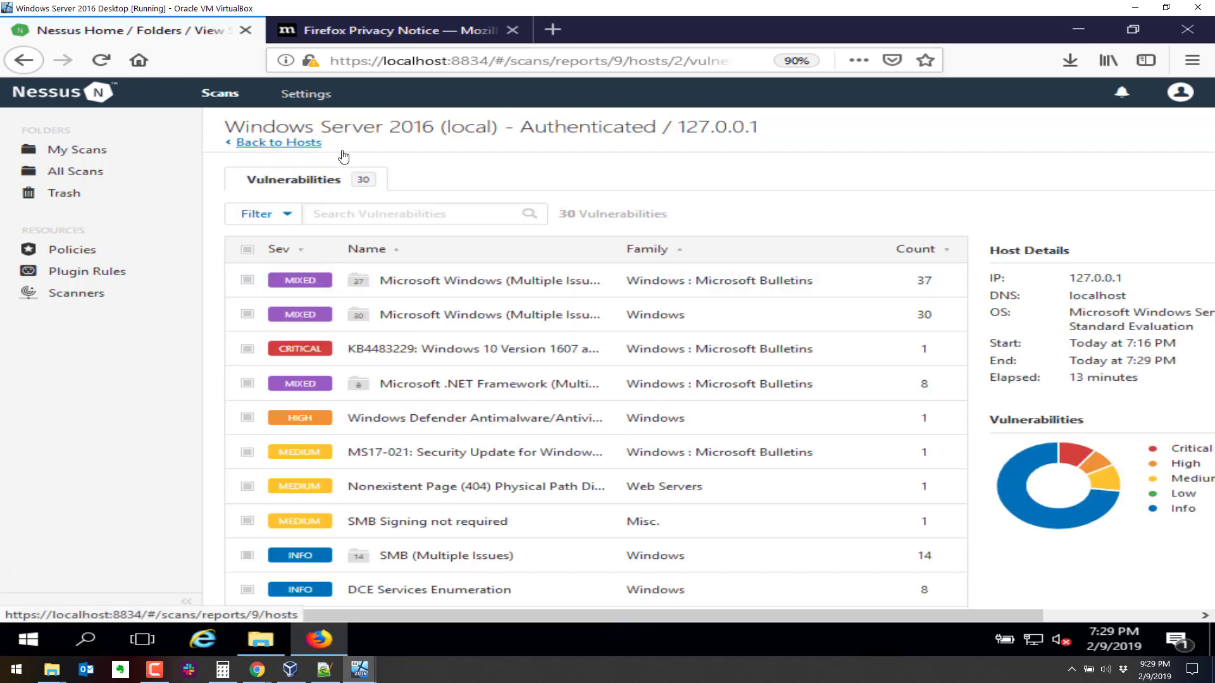
Step: Return from the scan's host details to the My Scans list, showing both completed scans
left_click(293, 144)
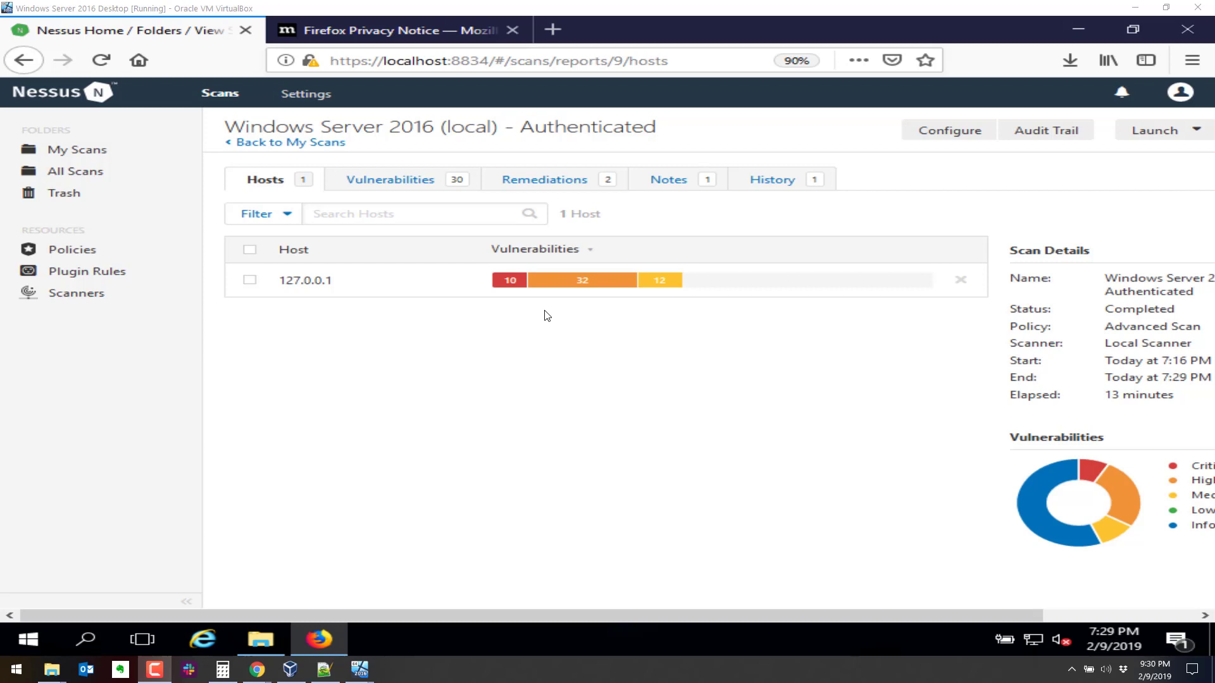
left_click(301, 145)
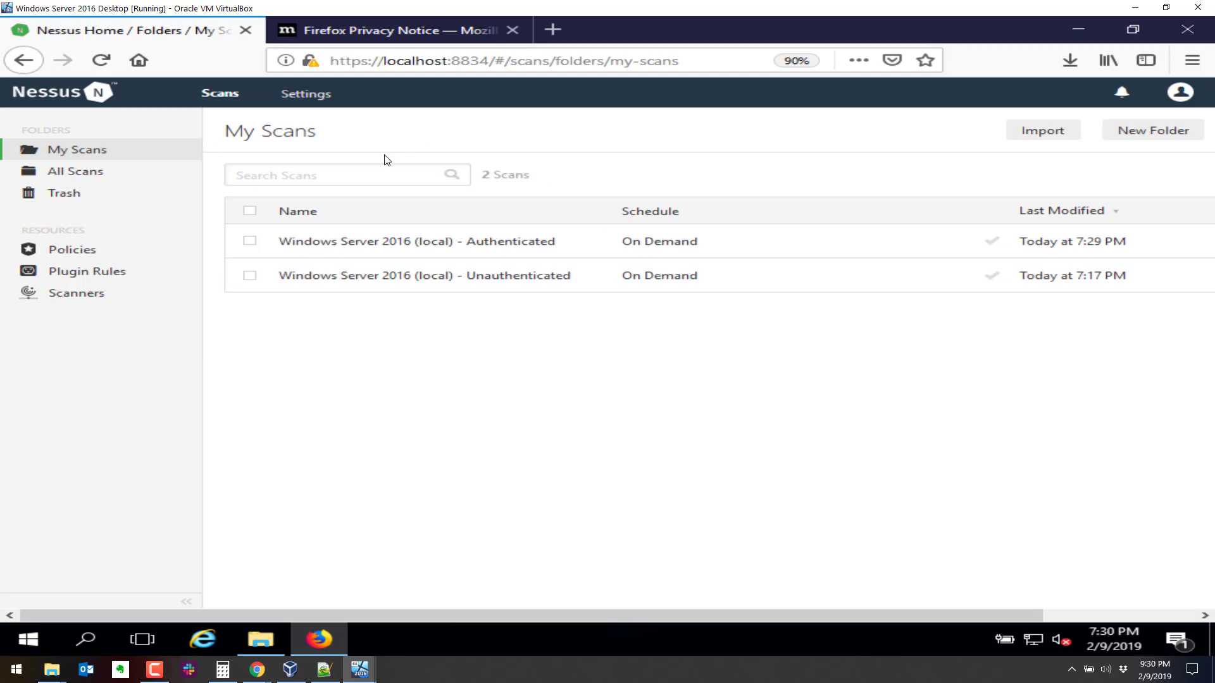
left_click(482, 248)
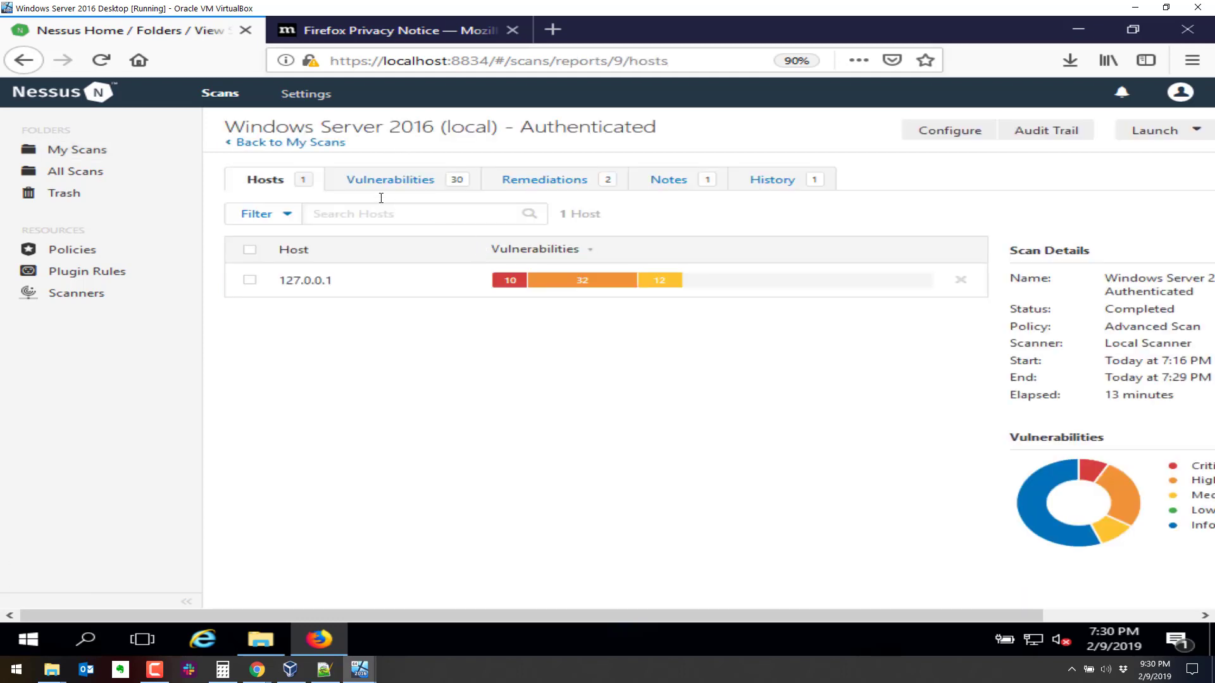
left_click(299, 145)
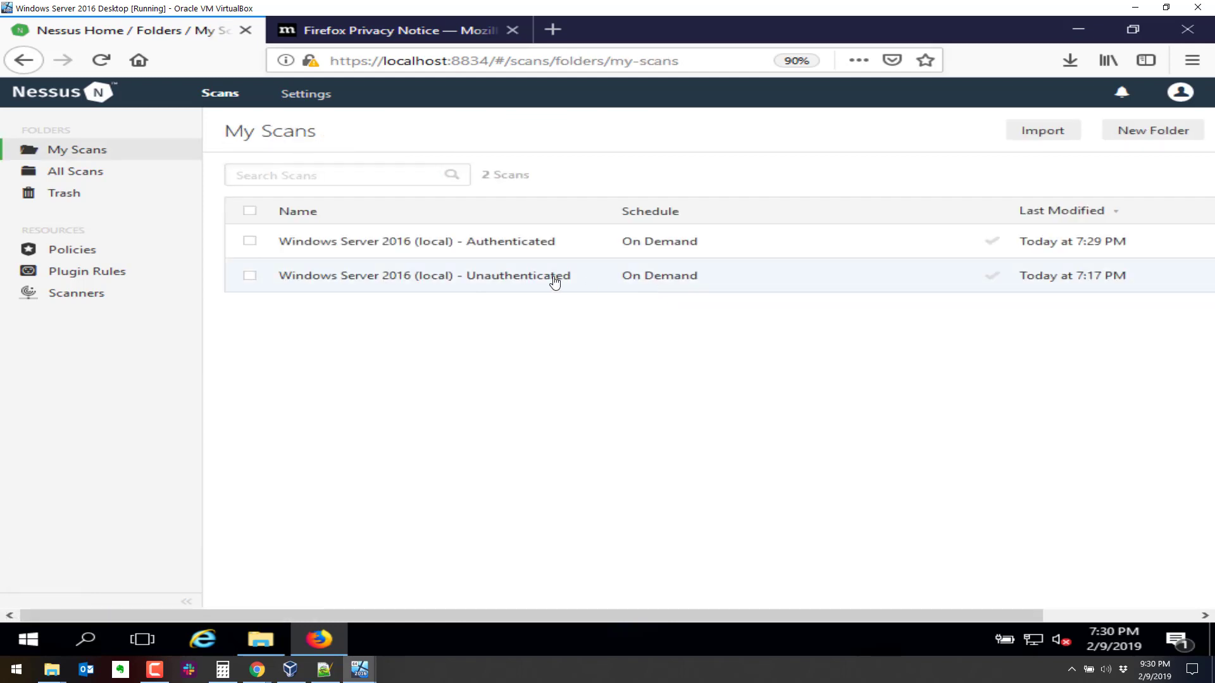
left_click(553, 278)
mouse_move(519, 283)
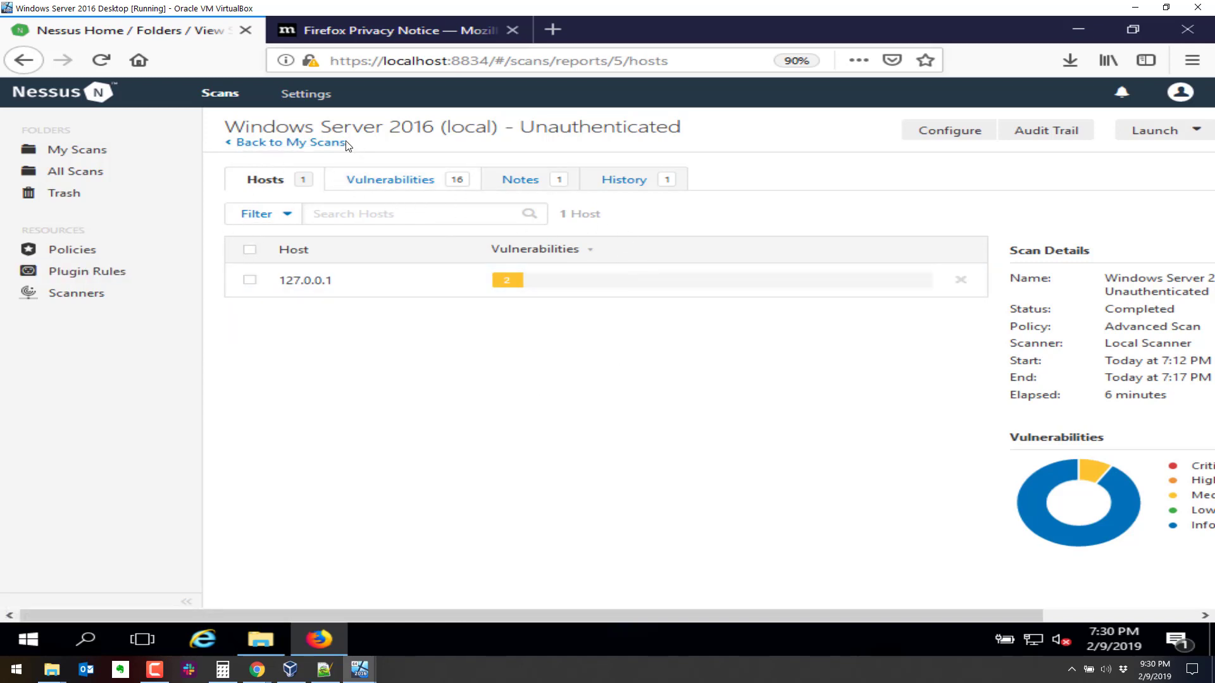
left_click(325, 142)
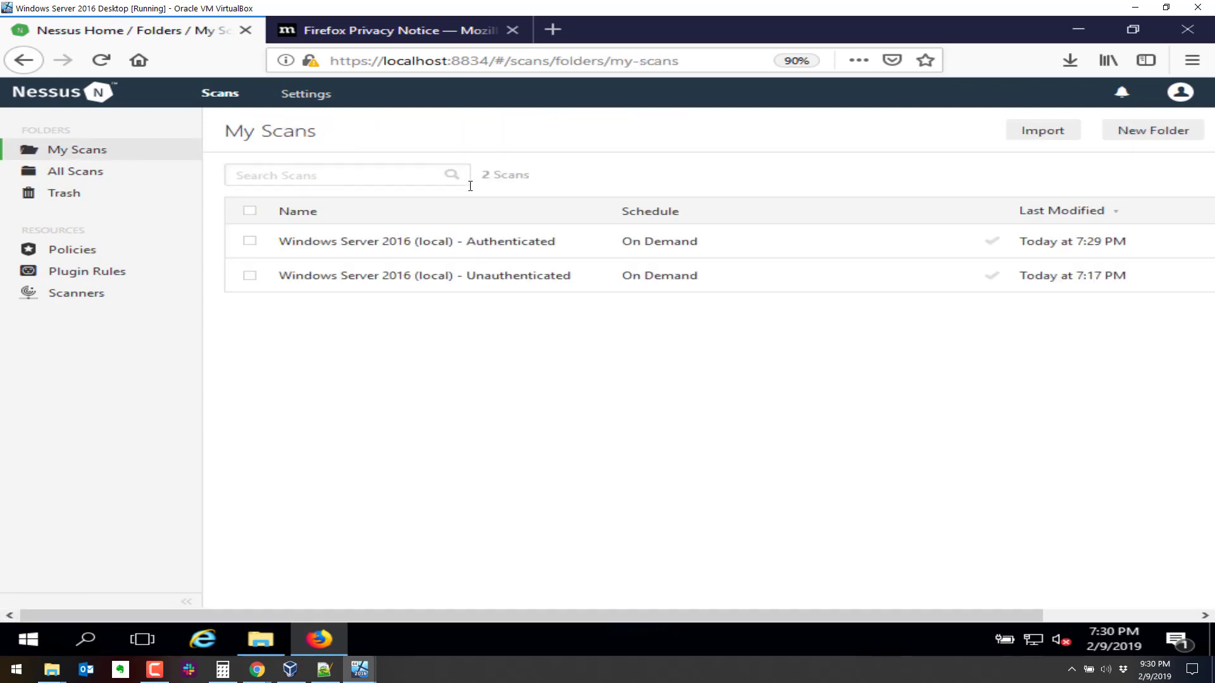
left_click(458, 246)
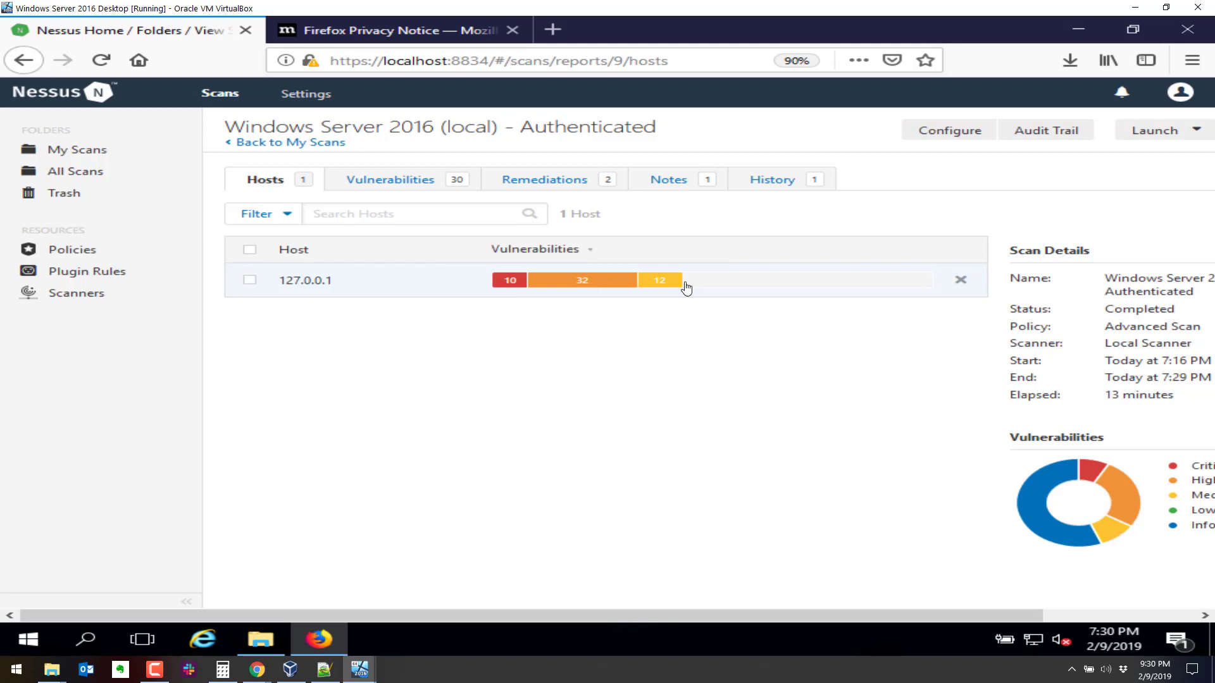
left_click(517, 283)
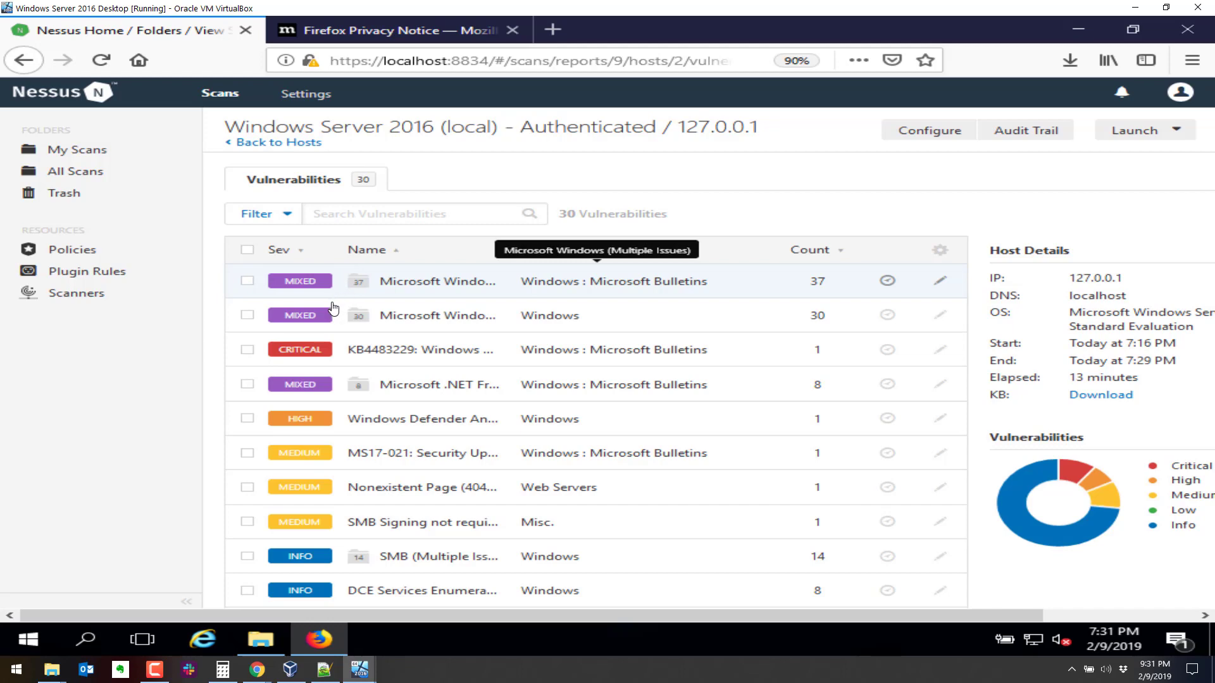
left_click(302, 280)
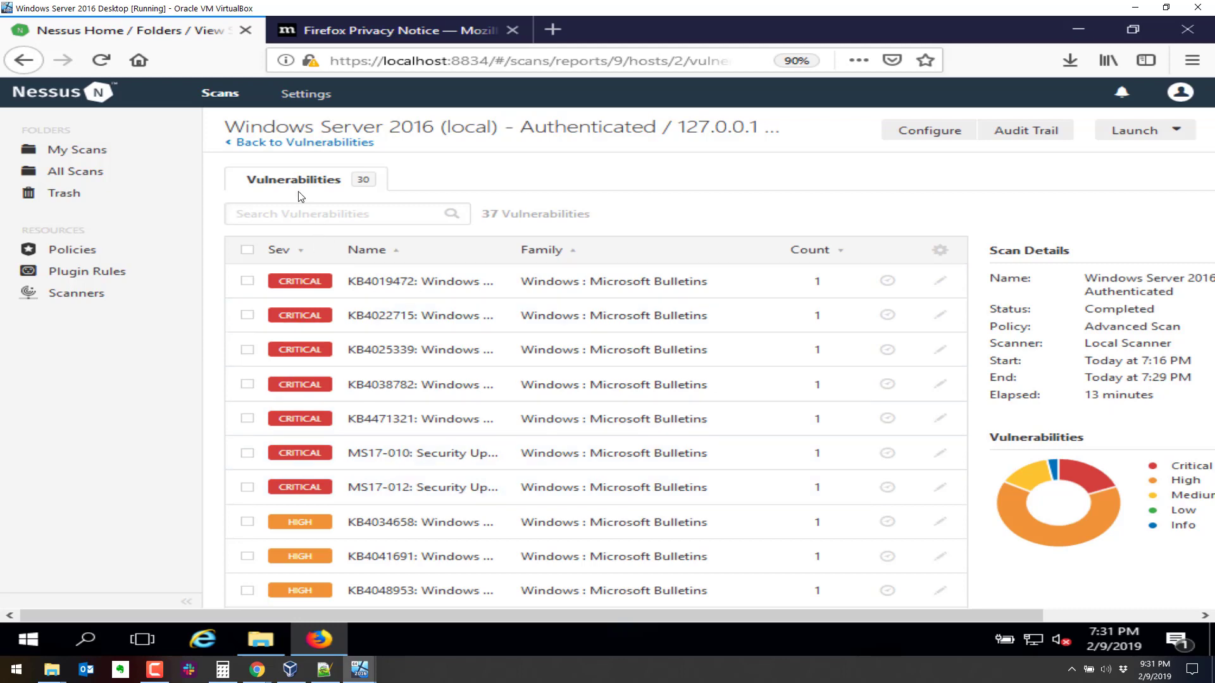
left_click(298, 142)
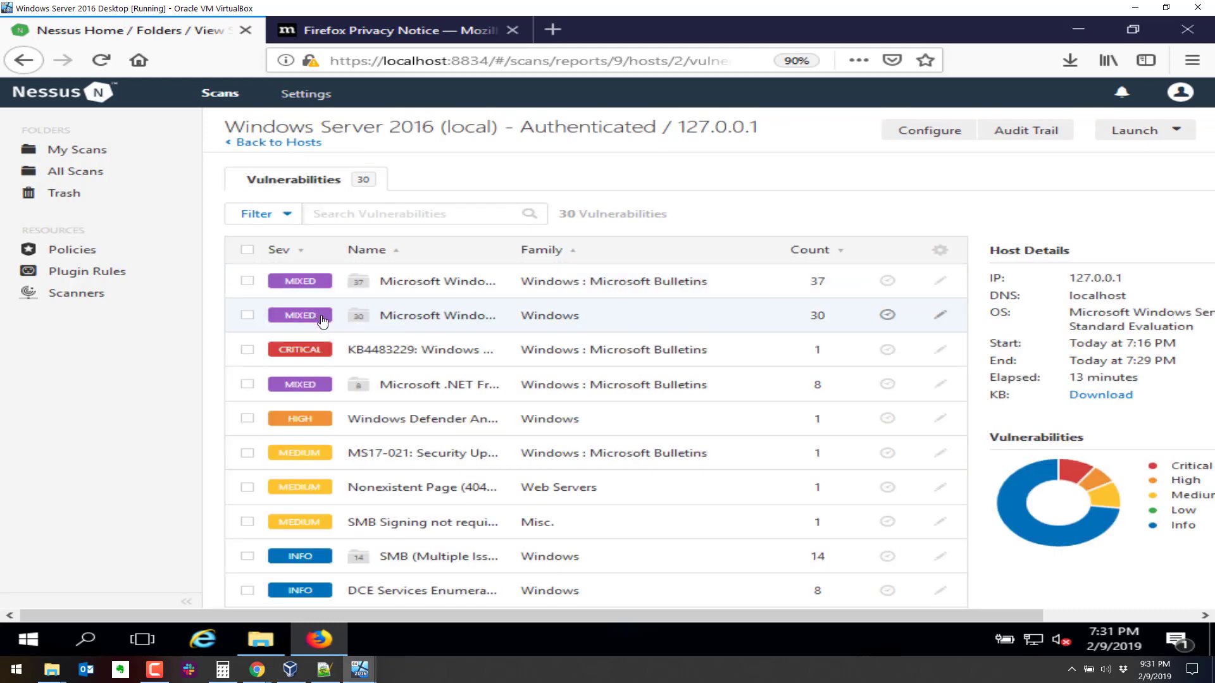
left_click(347, 317)
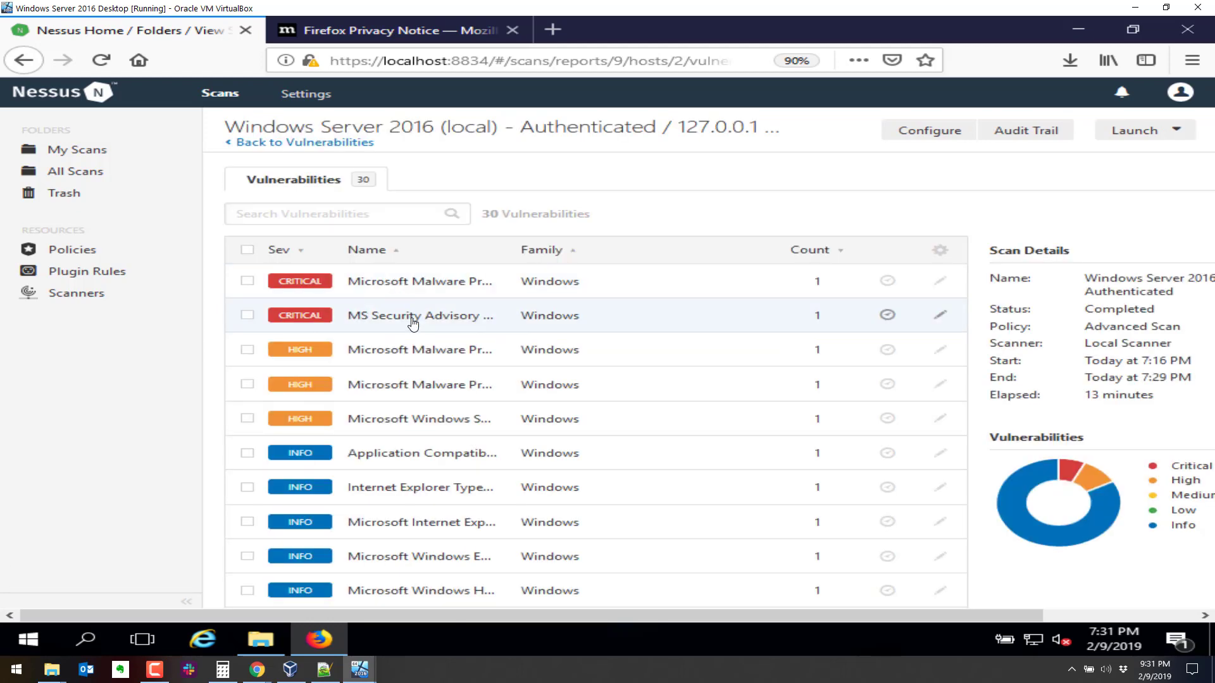
left_click(288, 145)
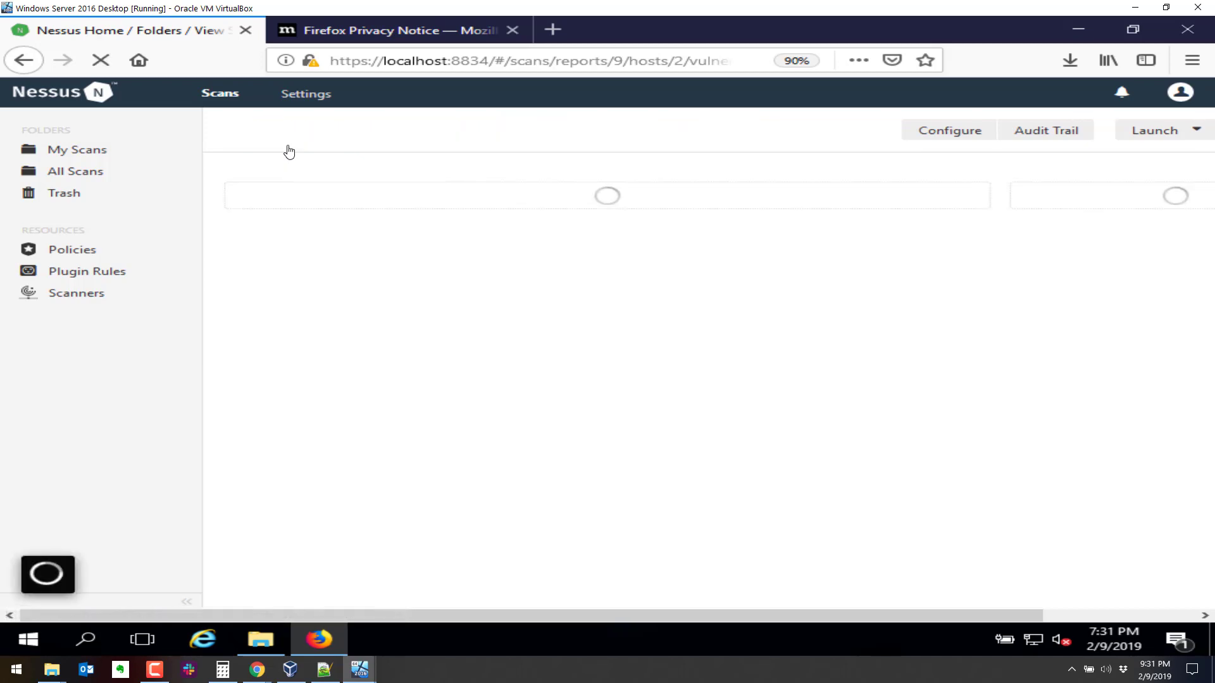
left_click(287, 145)
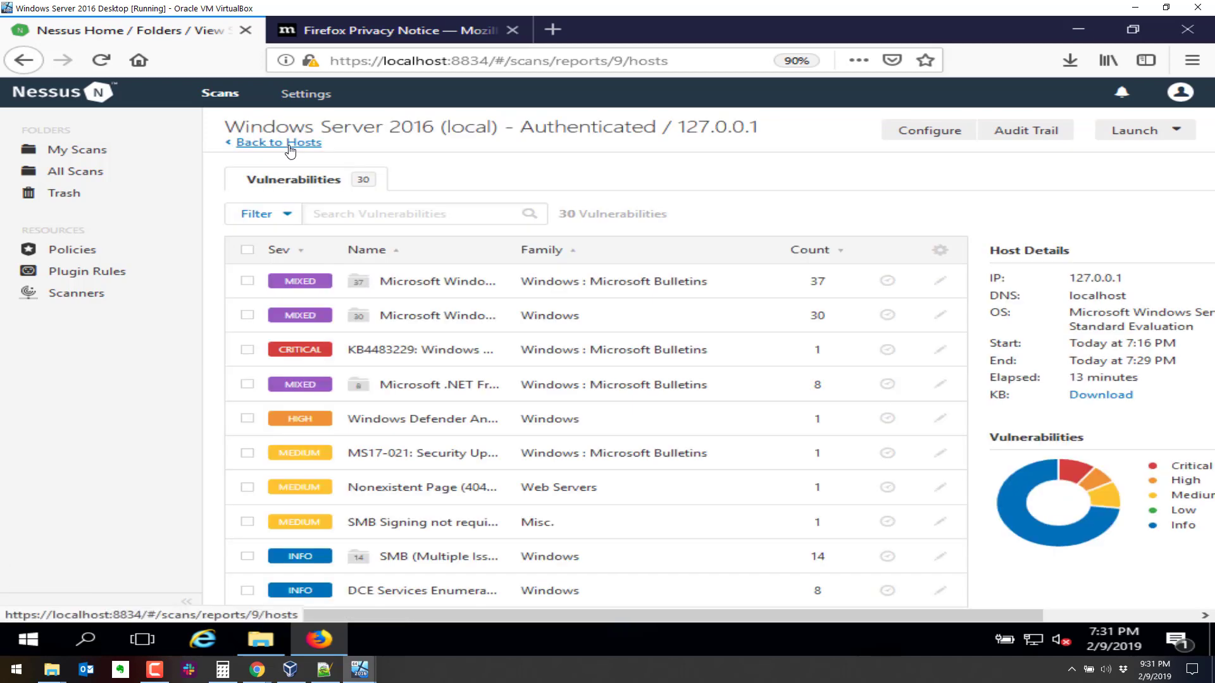
left_click(292, 144)
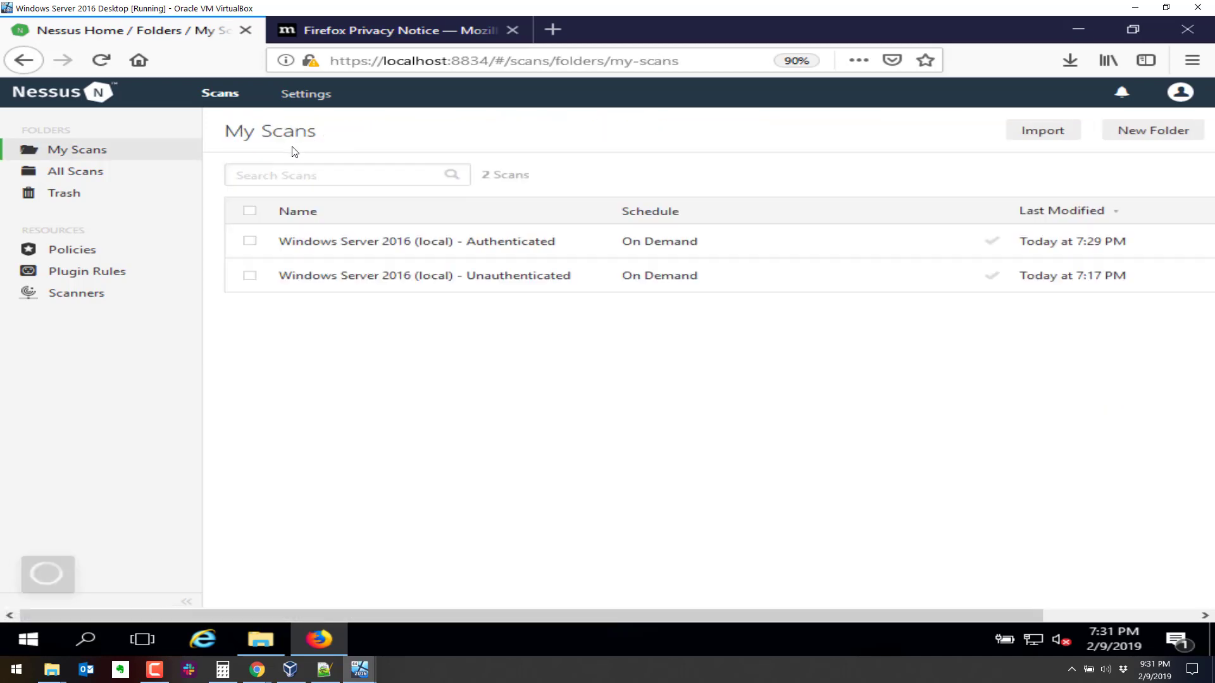